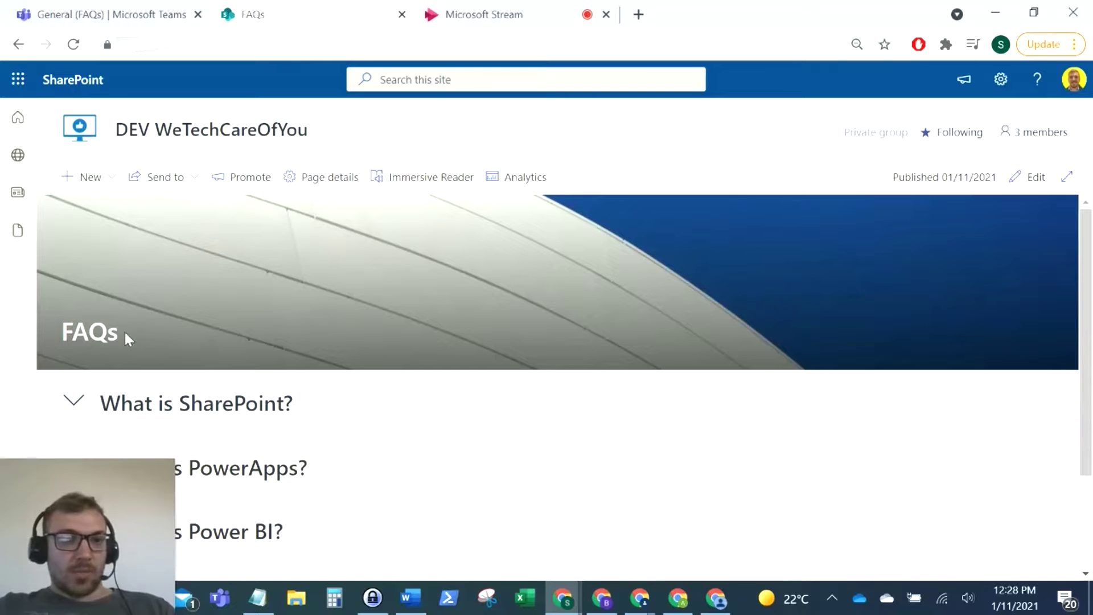
Expand and collapse the What is SharePoint? and What is PowerApps? answers to test them
{"action": "scroll", "coordinate": [139, 336], "scroll_direction": "down", "scroll_amount": 2}
{"action": "scroll", "coordinate": [161, 278], "scroll_direction": "down", "scroll_amount": 1}
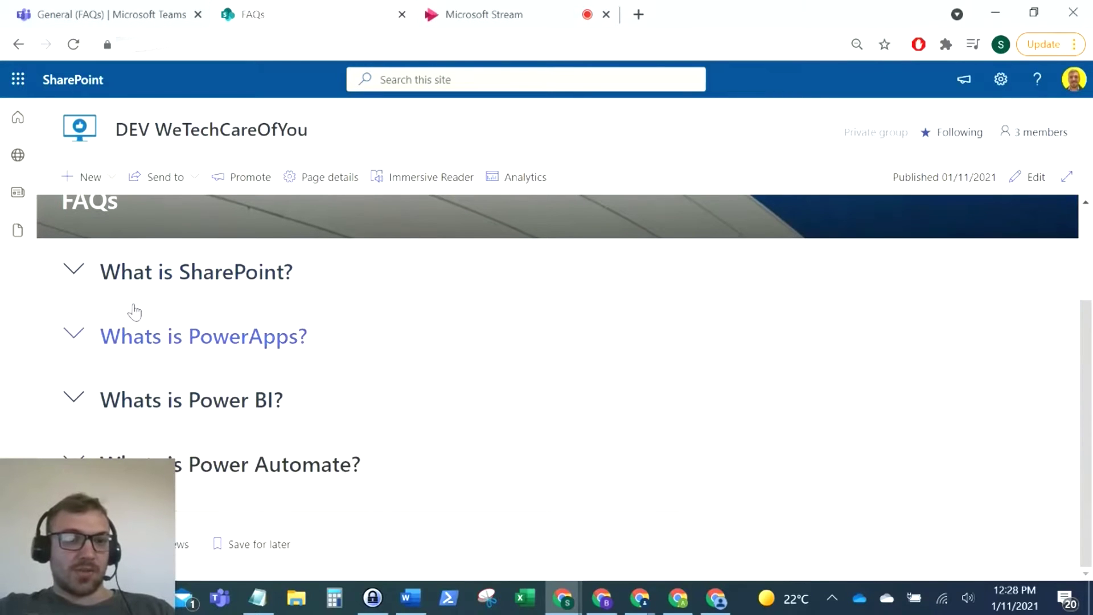
{"action": "left_click", "coordinate": [75, 274]}
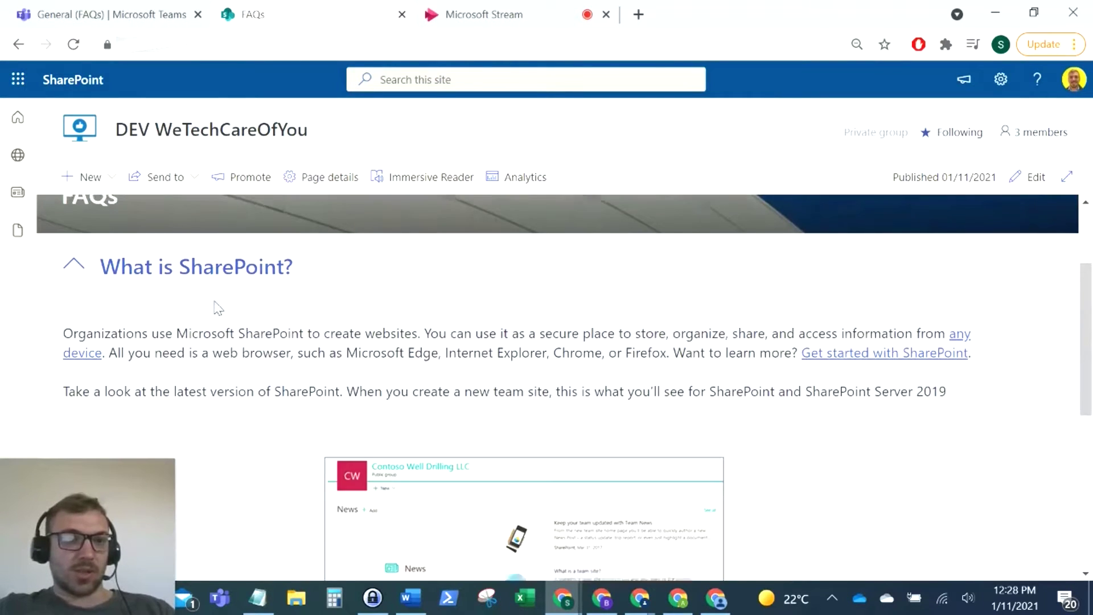
{"action": "scroll", "coordinate": [214, 308], "scroll_direction": "down", "scroll_amount": 4}
{"action": "scroll", "coordinate": [238, 285], "scroll_direction": "up", "scroll_amount": 5}
{"action": "left_click", "coordinate": [239, 272]}
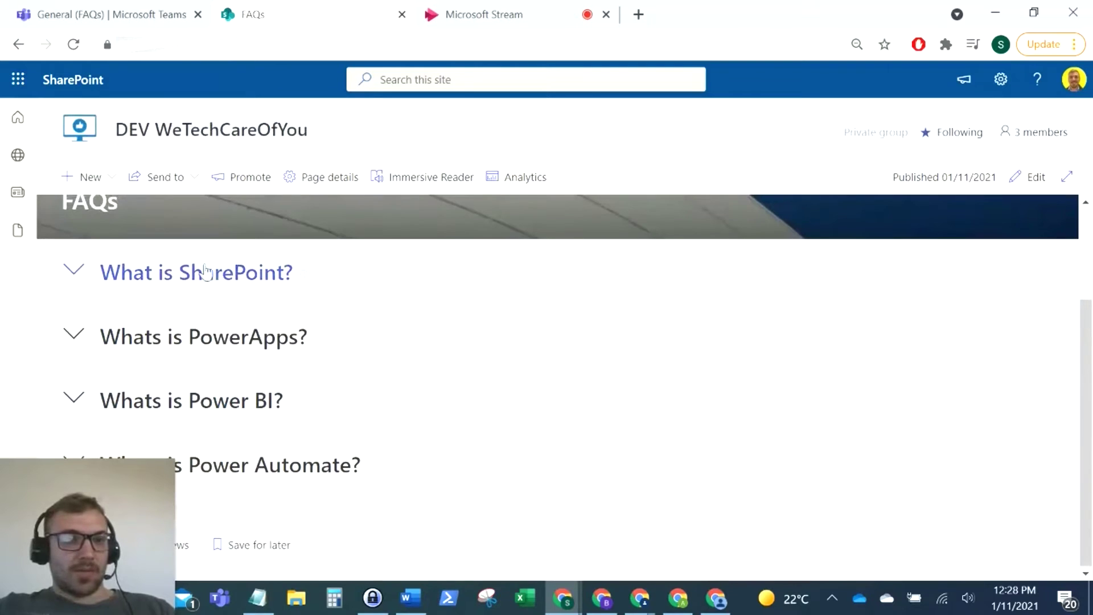
{"action": "left_click", "coordinate": [165, 335]}
{"action": "scroll", "coordinate": [492, 373], "scroll_direction": "down", "scroll_amount": 2}
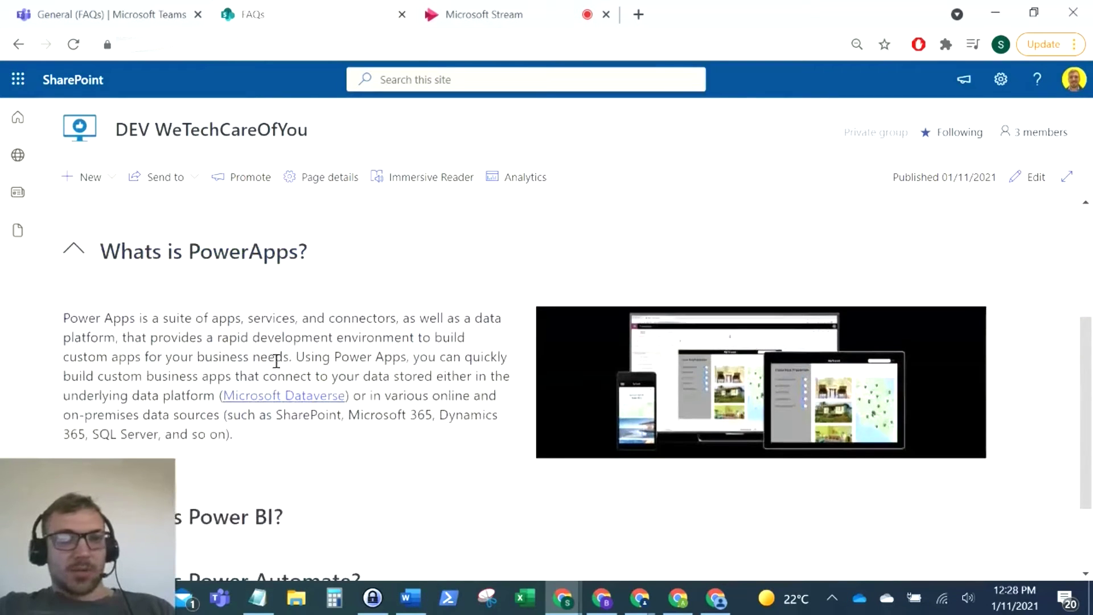
{"action": "left_click", "coordinate": [74, 251]}
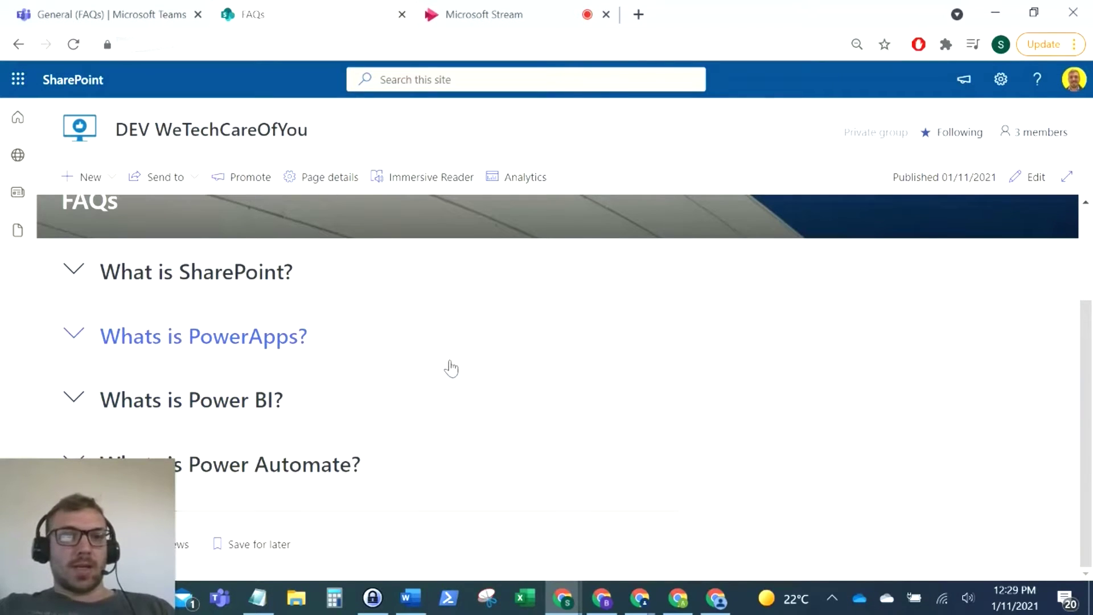
Switch to Microsoft Teams and scroll through the General channel's FAQs tab
{"action": "left_click", "coordinate": [104, 7]}
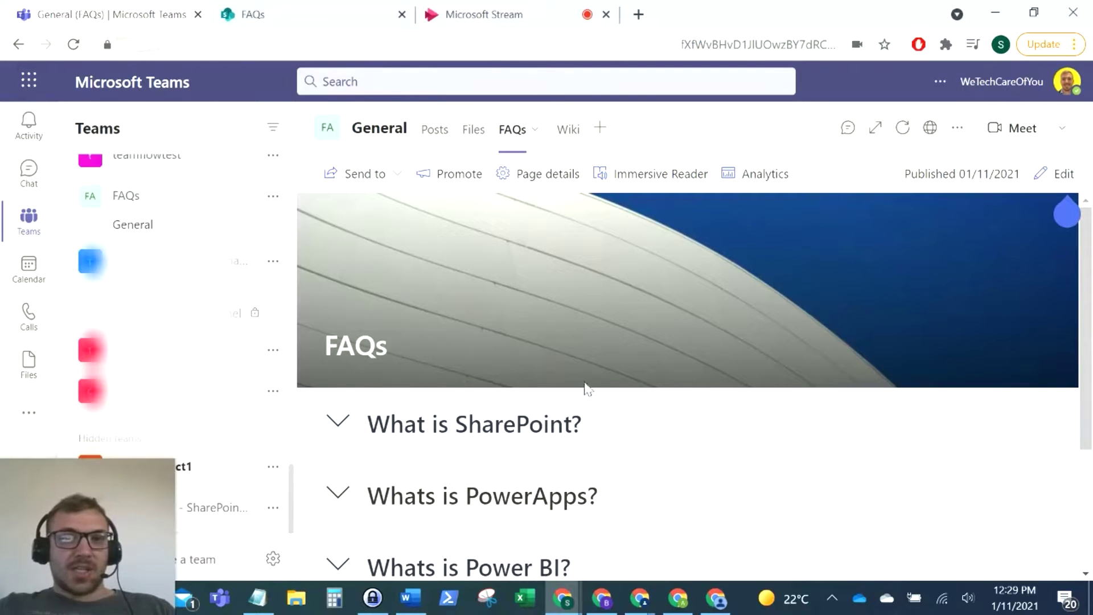
{"action": "scroll", "coordinate": [542, 341], "scroll_direction": "down", "scroll_amount": 2}
{"action": "scroll", "coordinate": [541, 393], "scroll_direction": "down", "scroll_amount": 2}
{"action": "scroll", "coordinate": [540, 427], "scroll_direction": "up", "scroll_amount": 2}
{"action": "scroll", "coordinate": [468, 322], "scroll_direction": "up", "scroll_amount": 2}
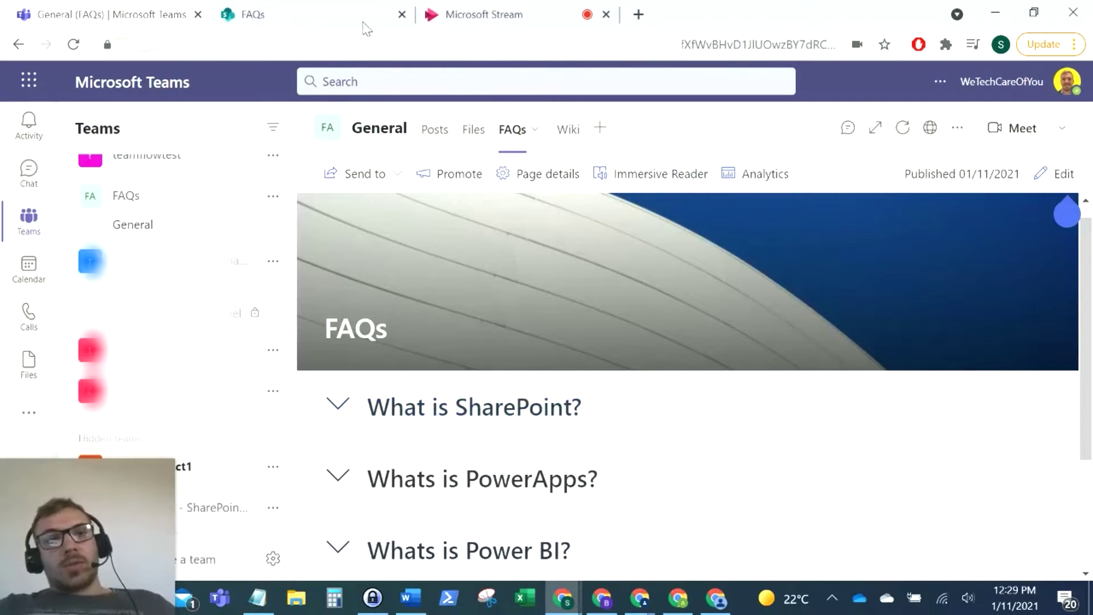
From the site home, create a new blank page titled 'FAQs - Demo'
{"action": "left_click", "coordinate": [315, 11]}
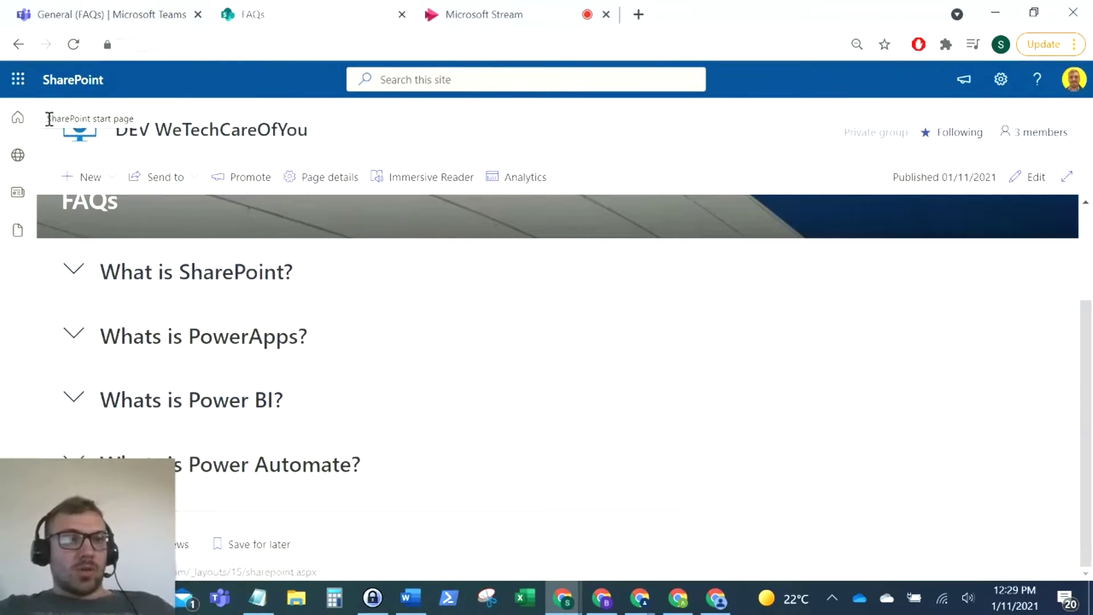
{"action": "left_click", "coordinate": [86, 134]}
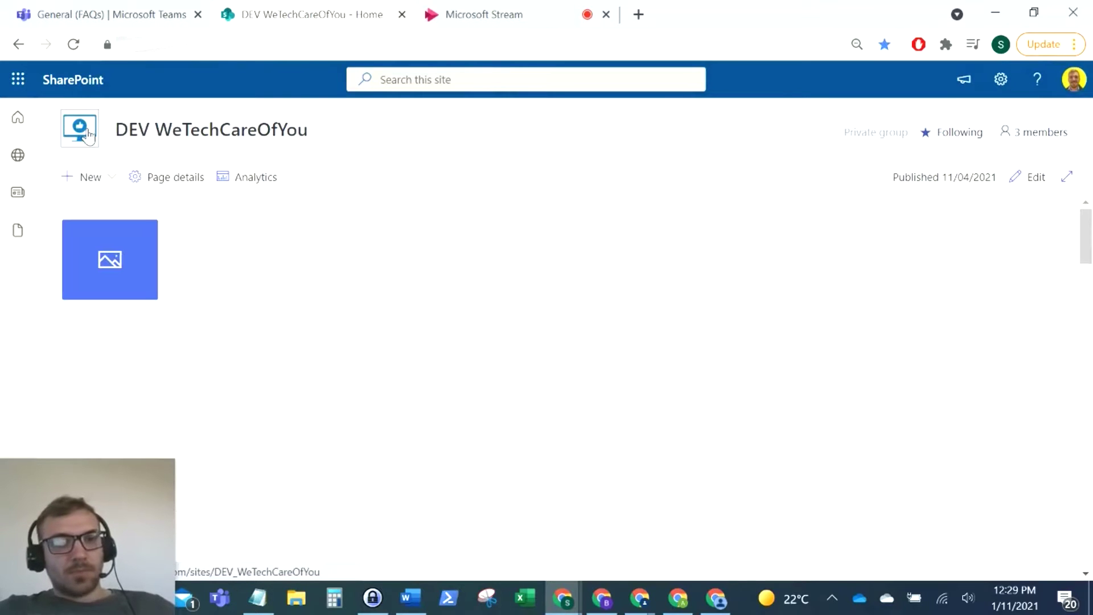
{"action": "left_click", "coordinate": [97, 178]}
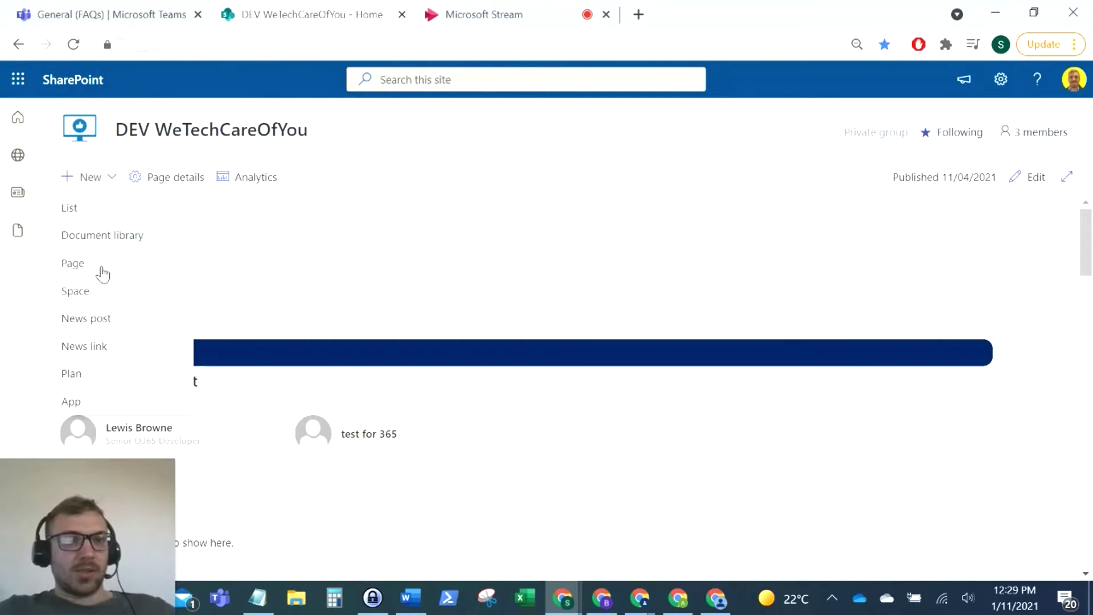
{"action": "left_click", "coordinate": [102, 267]}
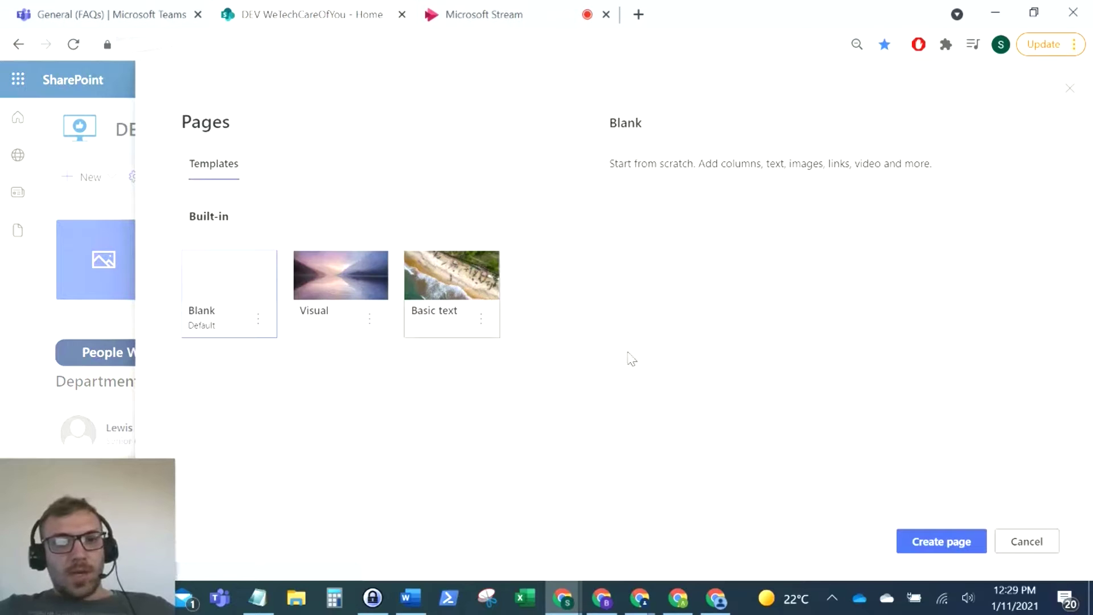
{"action": "left_click", "coordinate": [938, 541]}
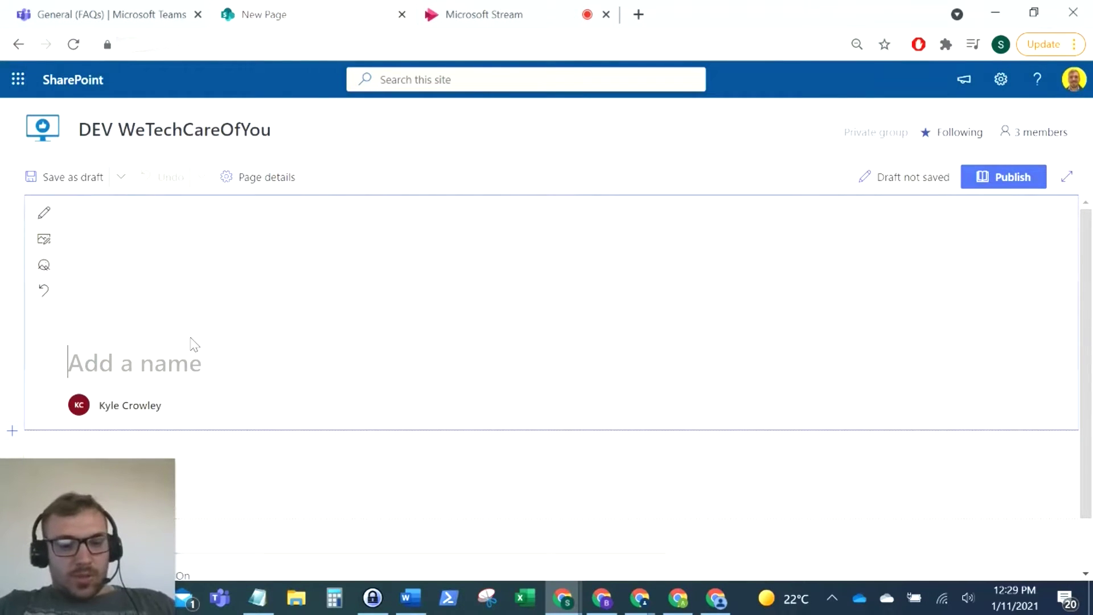
{"action": "type", "text": "FAQs - Demo"}
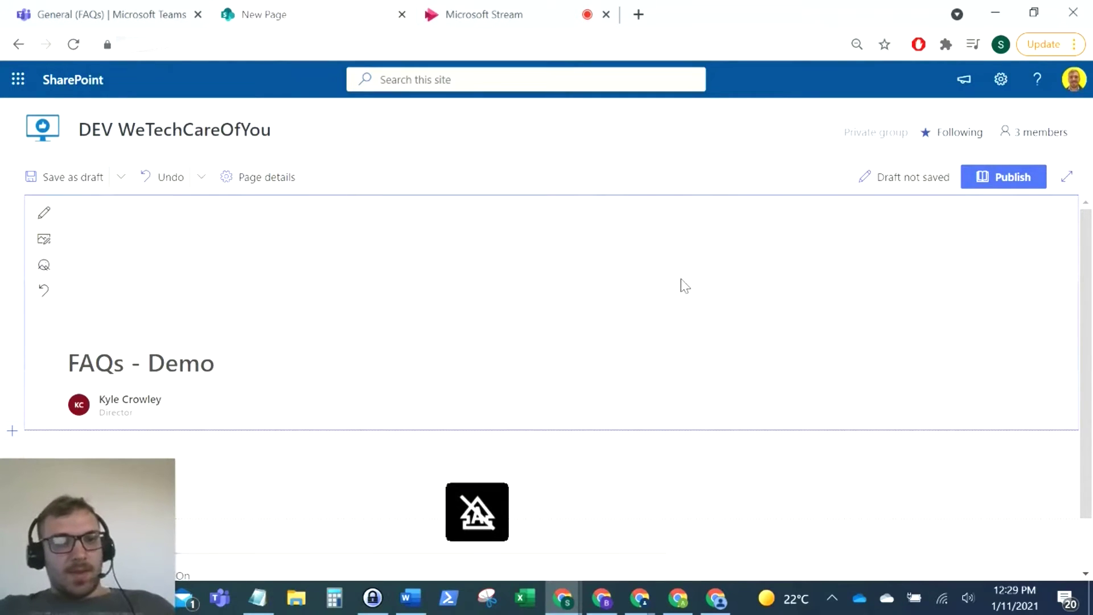
Set the title area layout to Image and title and begin changing the banner image
{"action": "left_click", "coordinate": [44, 213]}
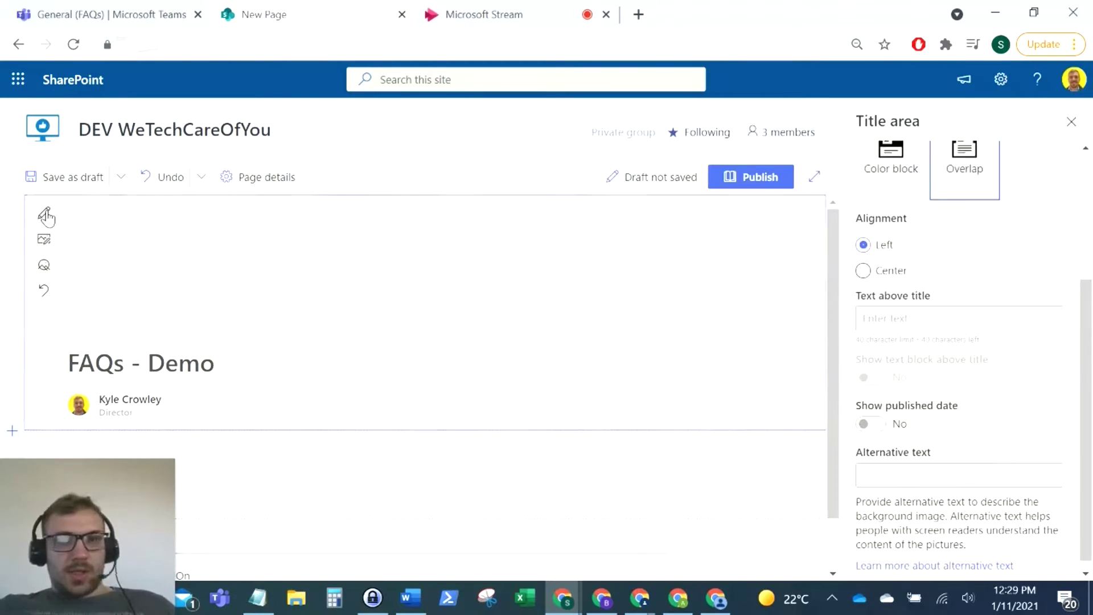
{"action": "scroll", "coordinate": [932, 251], "scroll_direction": "up", "scroll_amount": 3}
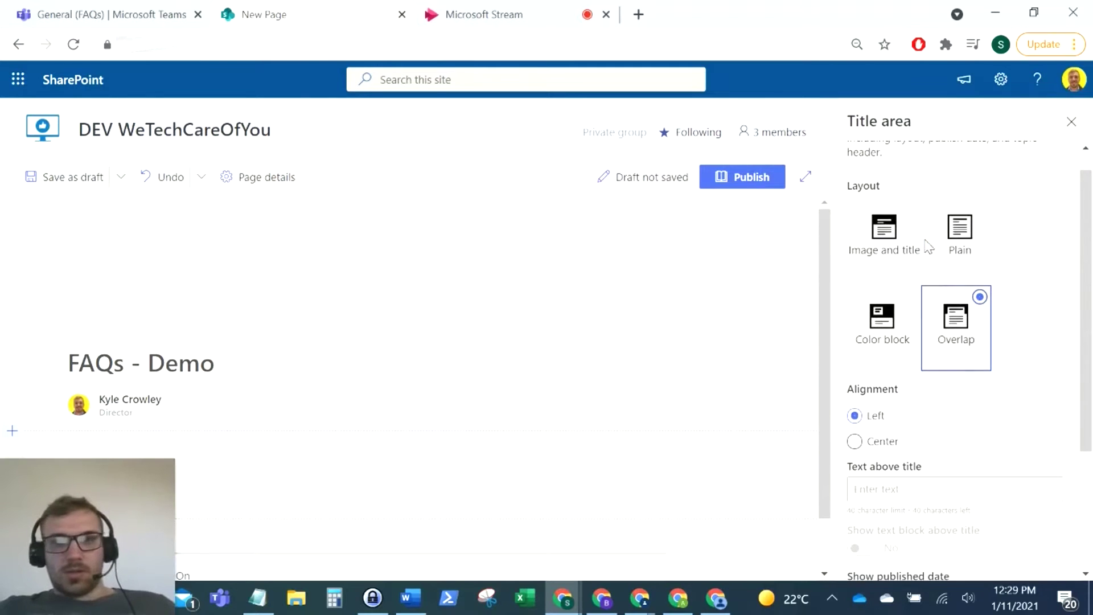
{"action": "left_click", "coordinate": [908, 307]}
{"action": "left_click", "coordinate": [971, 302]}
{"action": "left_click", "coordinate": [893, 248]}
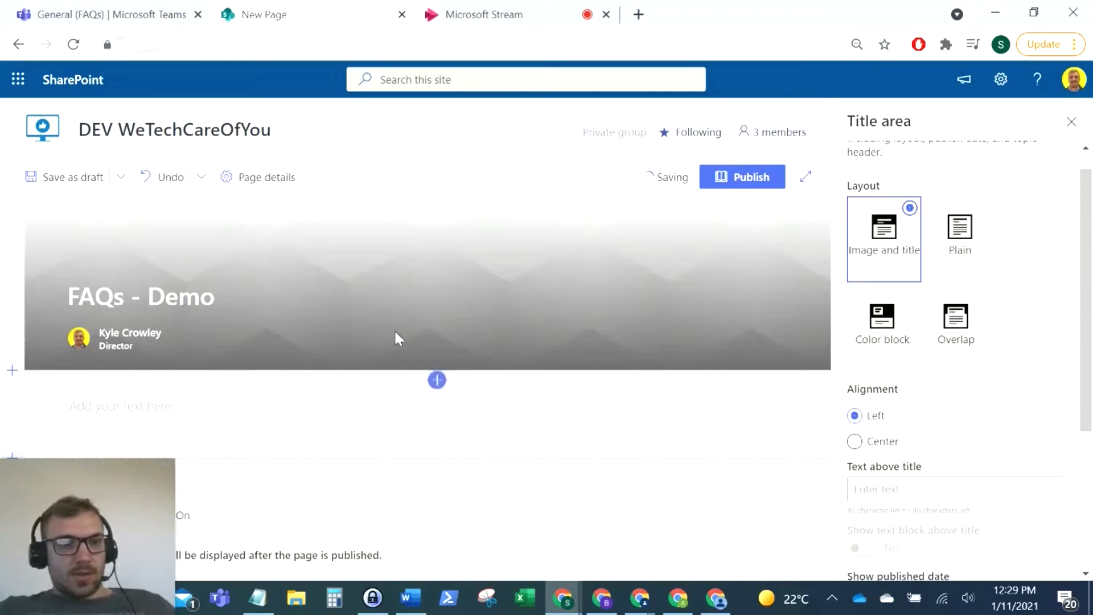
{"action": "left_click", "coordinate": [1062, 125]}
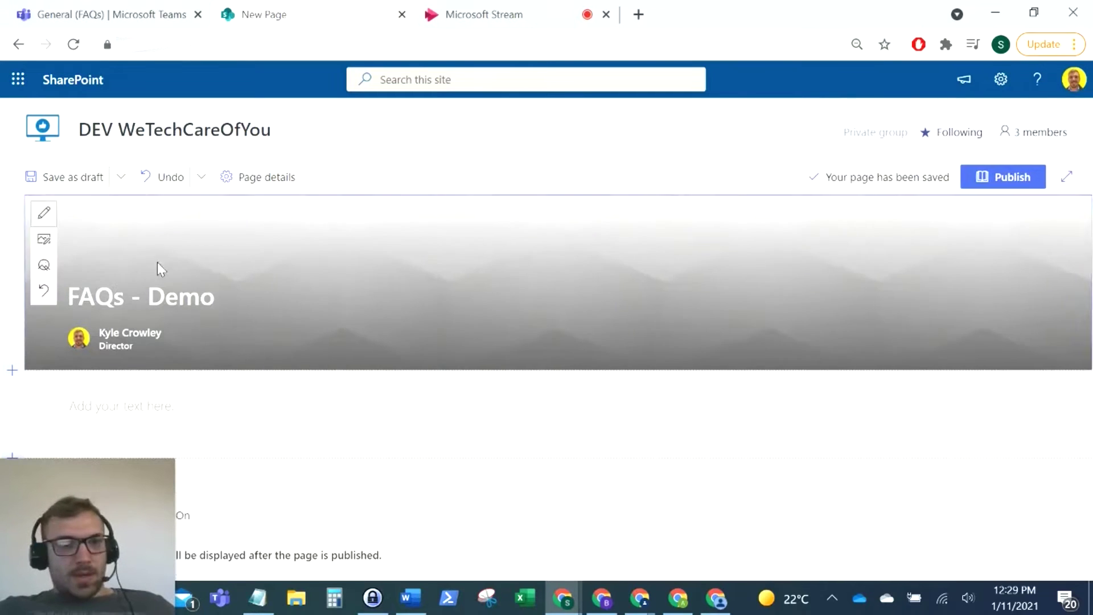
Search the stock images and insert the curved office building photo as the banner
{"action": "left_click", "coordinate": [43, 243]}
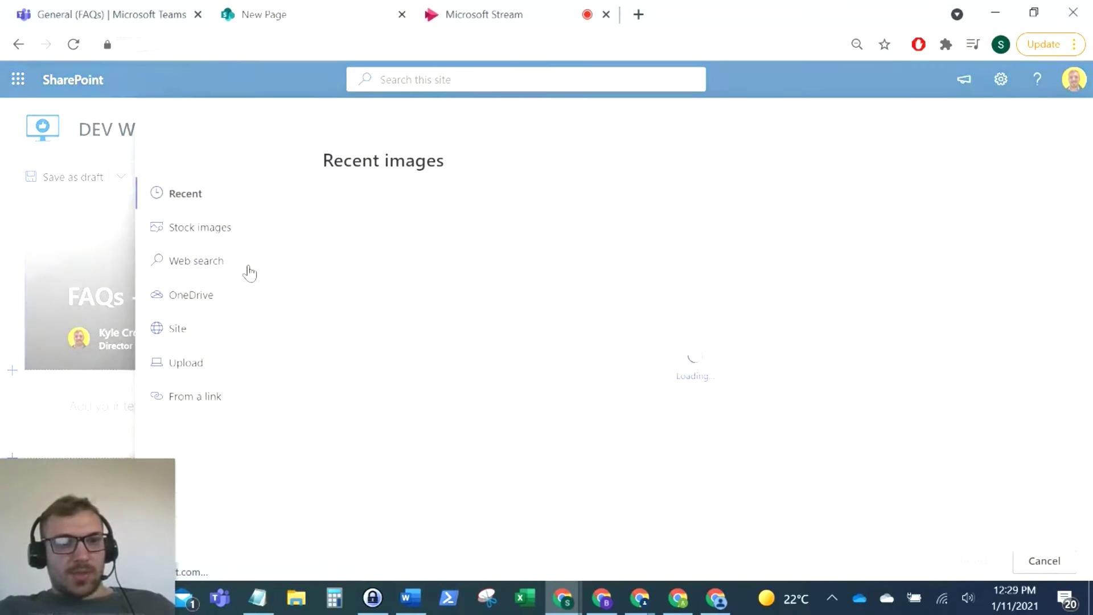
{"action": "left_click", "coordinate": [211, 236]}
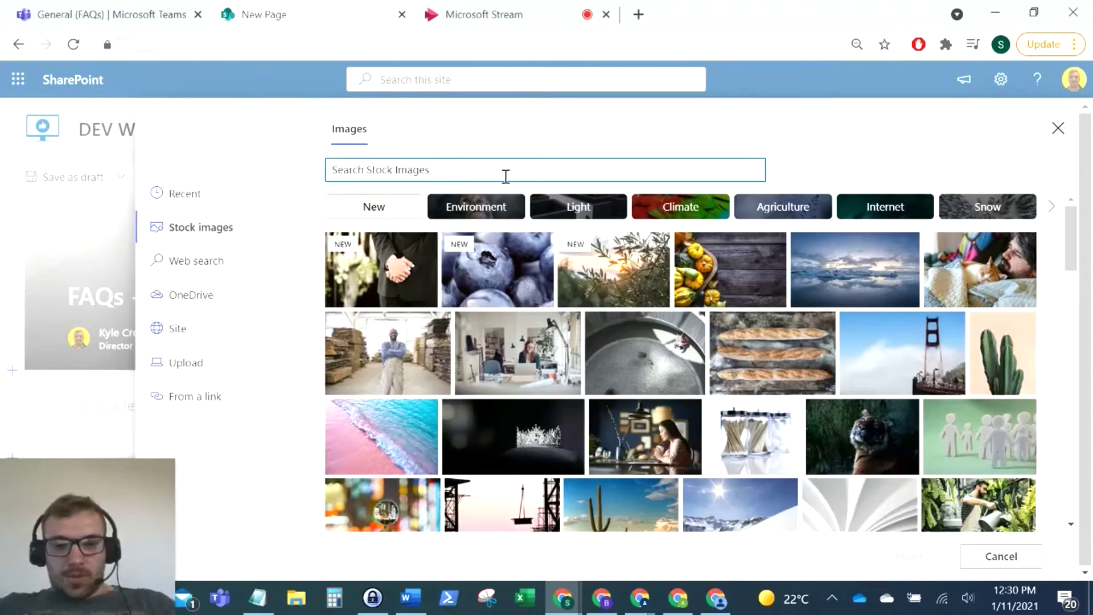
{"action": "type", "text": "office"}
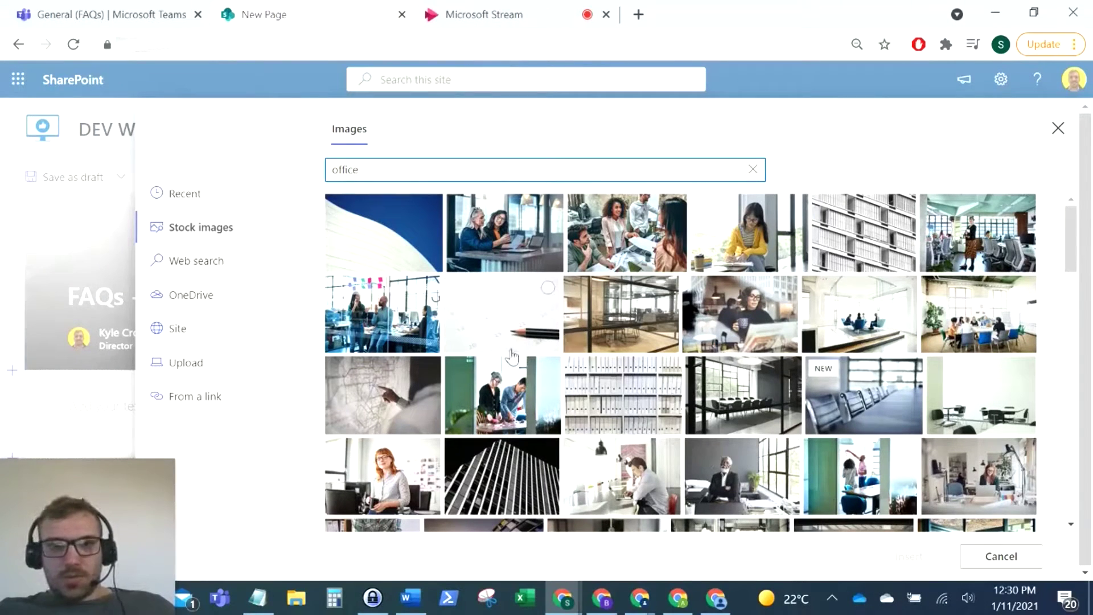
{"action": "scroll", "coordinate": [482, 353], "scroll_direction": "down", "scroll_amount": 3}
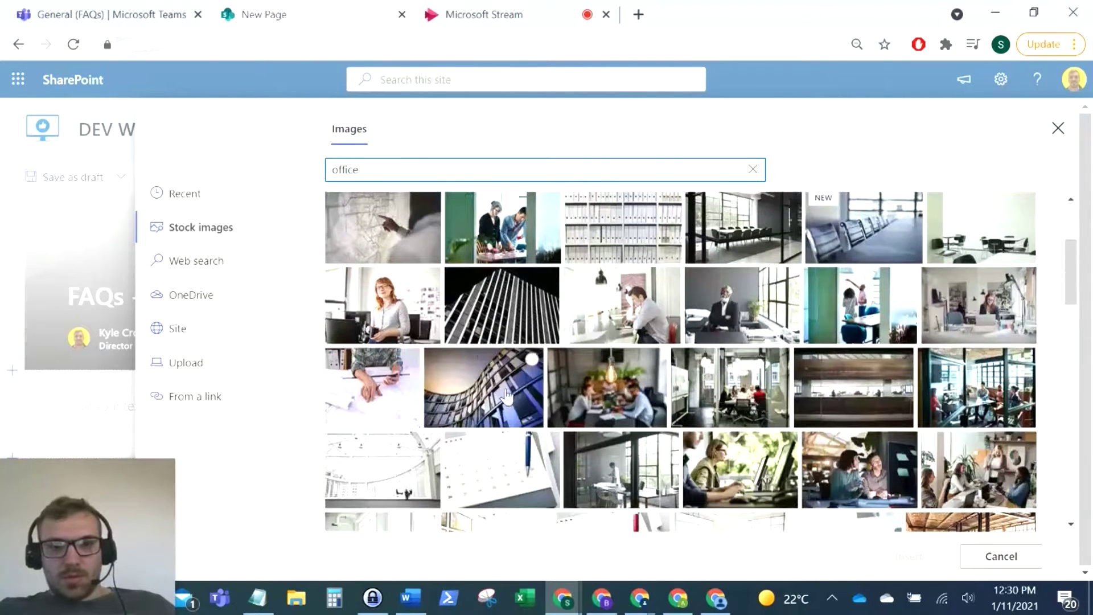
{"action": "left_click", "coordinate": [485, 354]}
{"action": "left_click", "coordinate": [898, 557]}
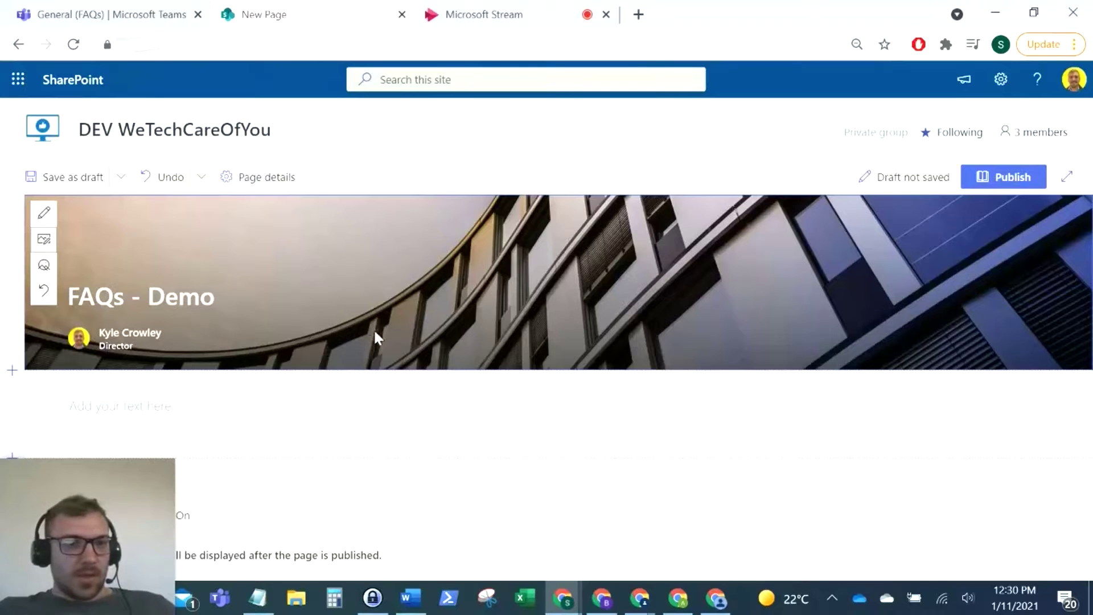
Remove the author from the page header and select the text section below the banner
{"action": "left_click", "coordinate": [185, 336]}
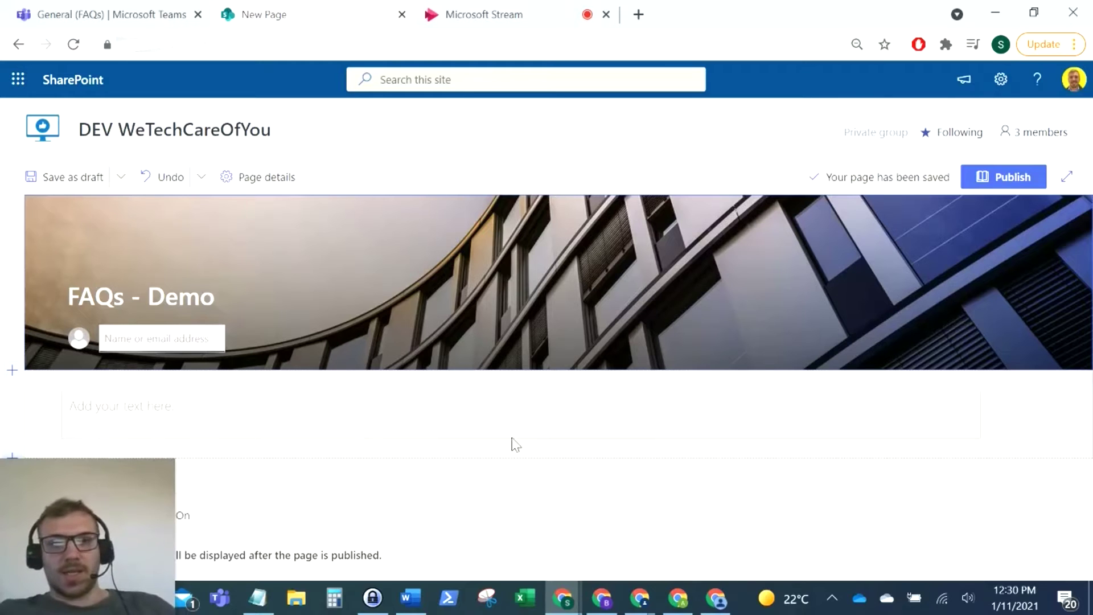
{"action": "left_click", "coordinate": [110, 410]}
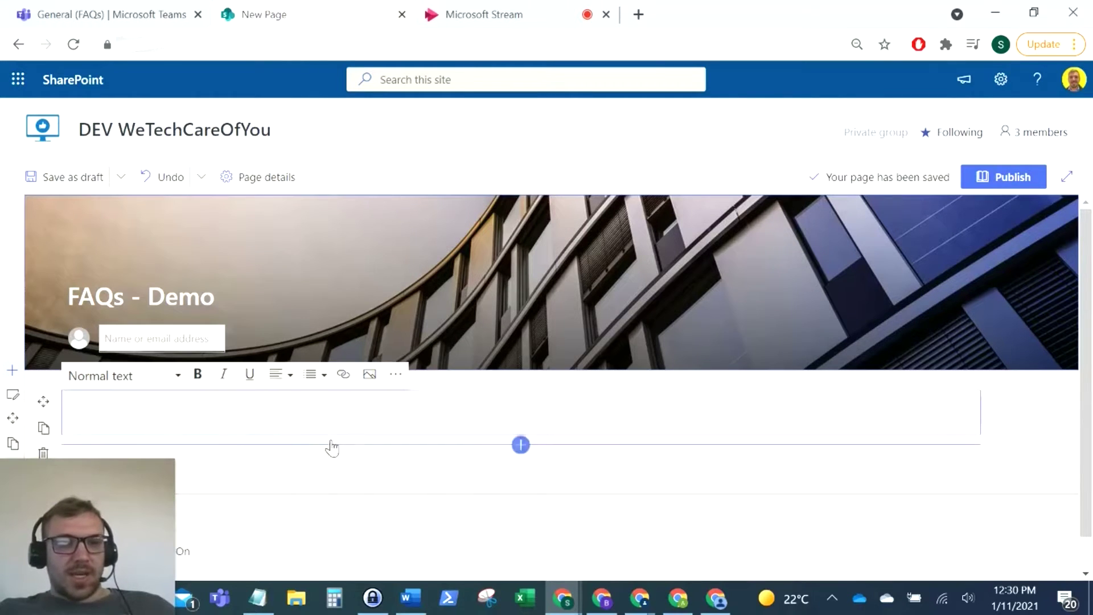
{"action": "left_click", "coordinate": [409, 468]}
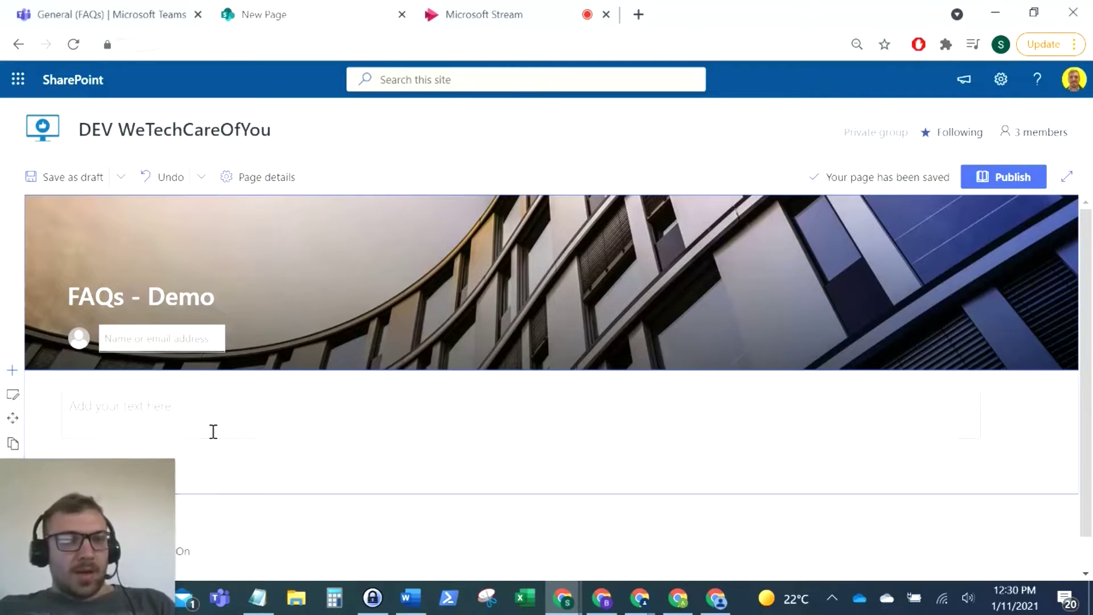
{"action": "left_click", "coordinate": [89, 408]}
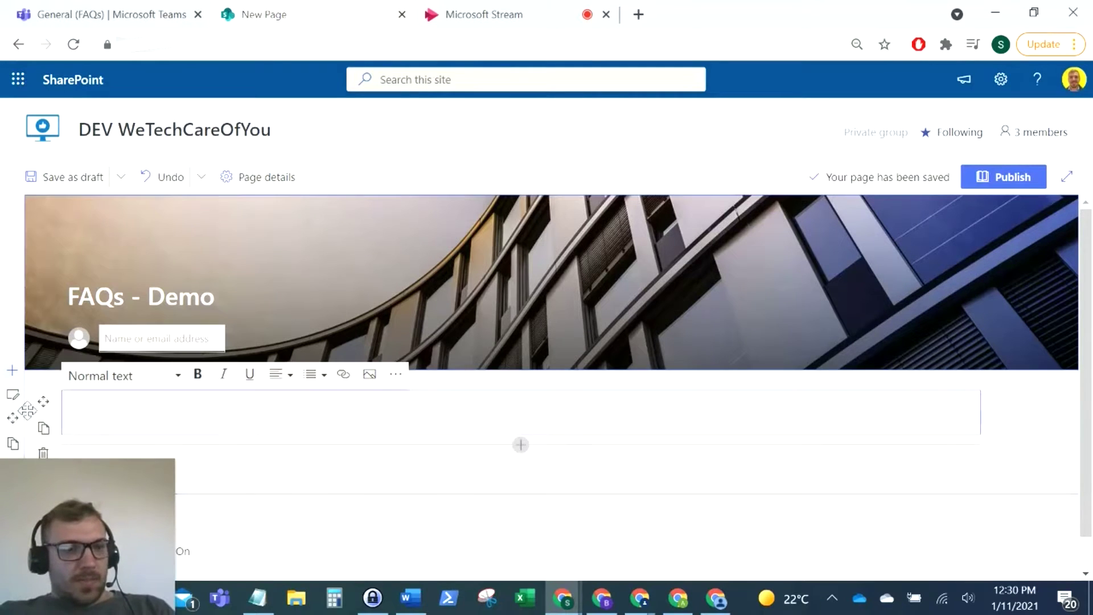
{"action": "left_click", "coordinate": [352, 460]}
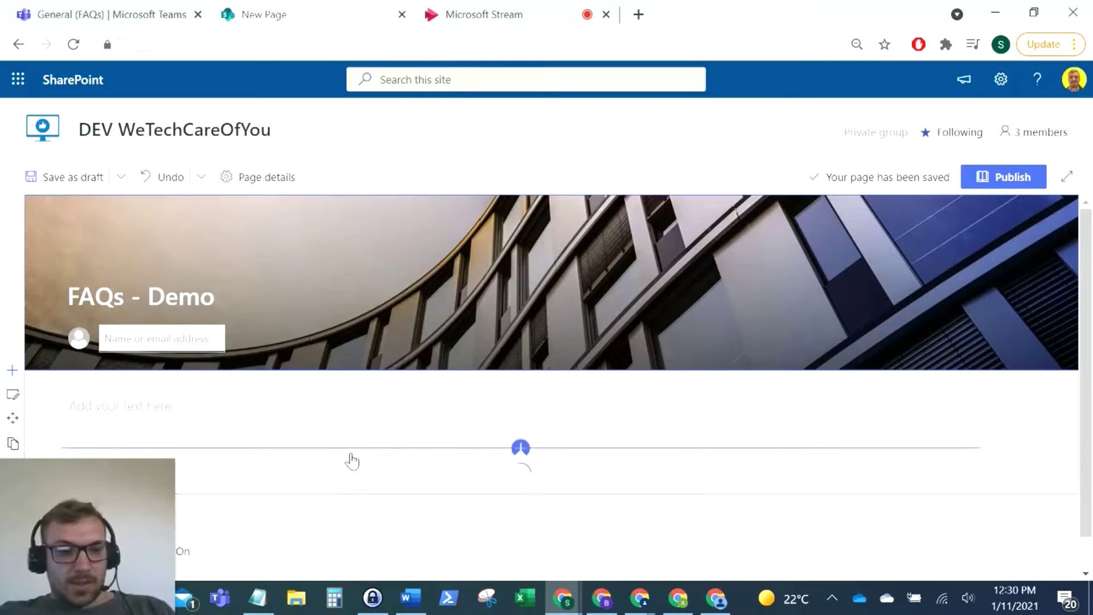
{"action": "left_click", "coordinate": [51, 427]}
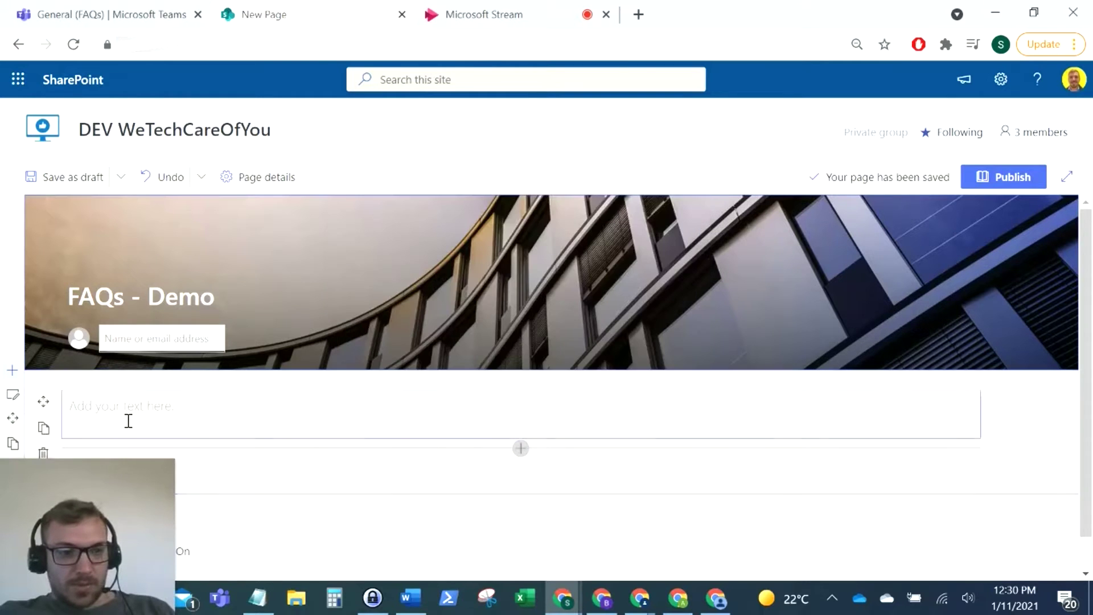
Make the first section collapsible and start editing its section name
{"action": "left_click", "coordinate": [13, 396]}
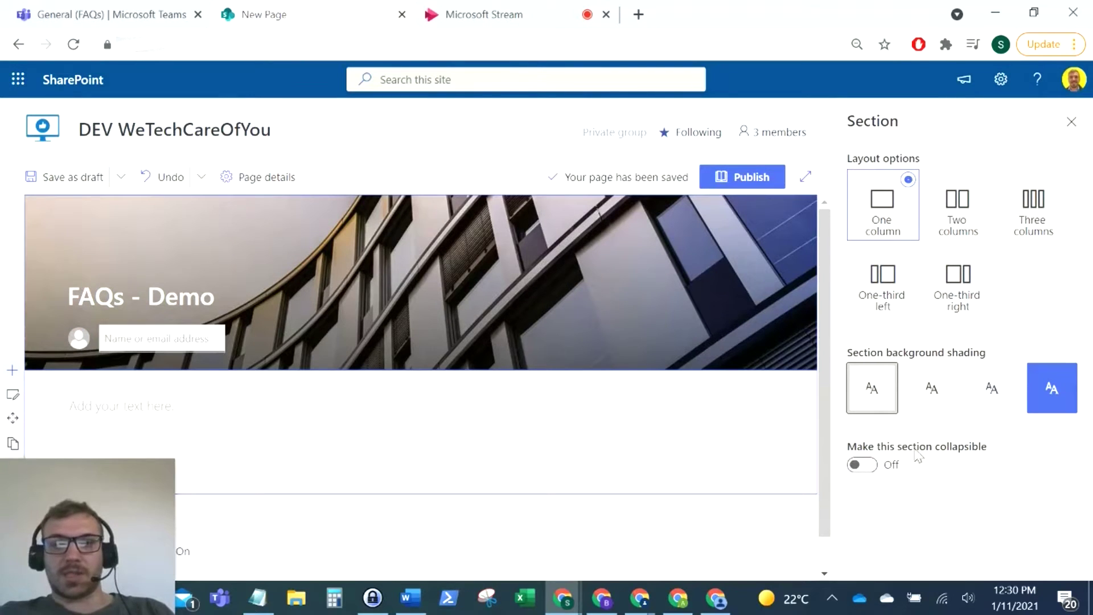
{"action": "left_click", "coordinate": [872, 476]}
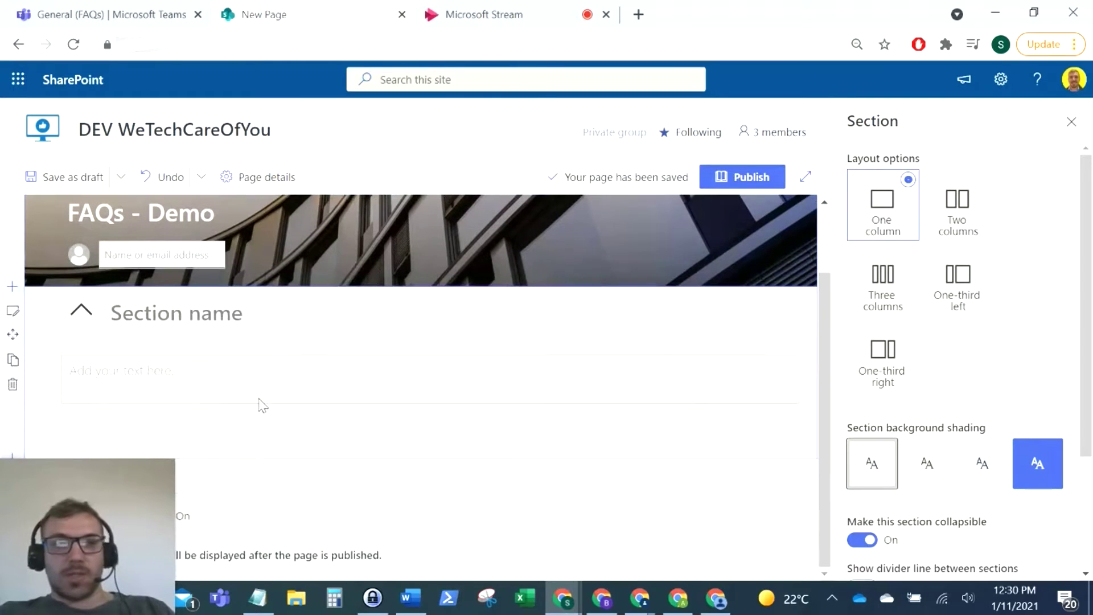
{"action": "scroll", "coordinate": [906, 507], "scroll_direction": "down", "scroll_amount": 3}
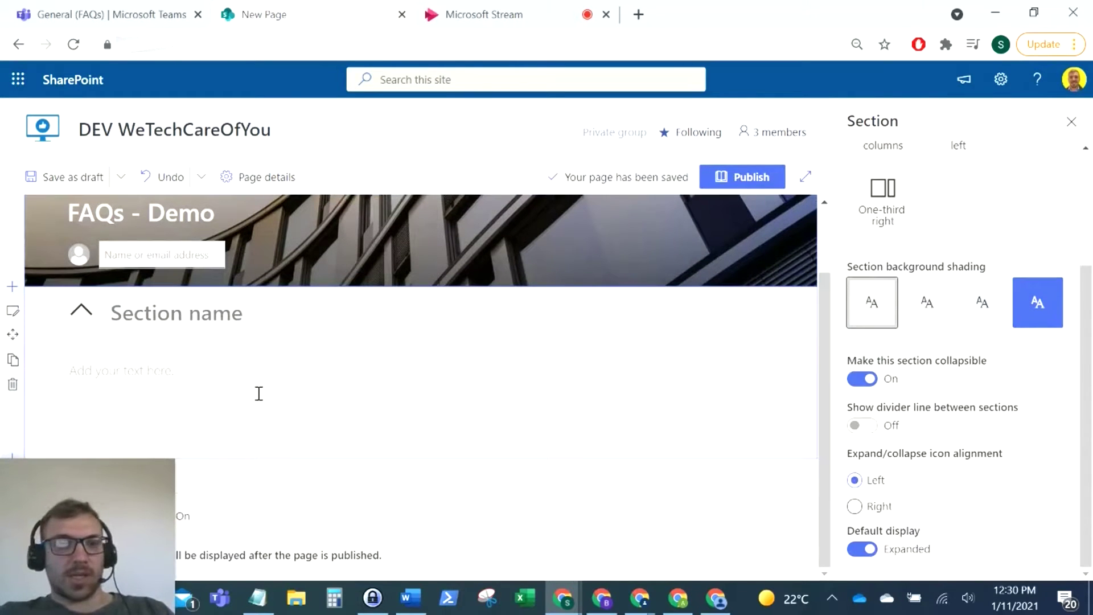
{"action": "left_click", "coordinate": [188, 313]}
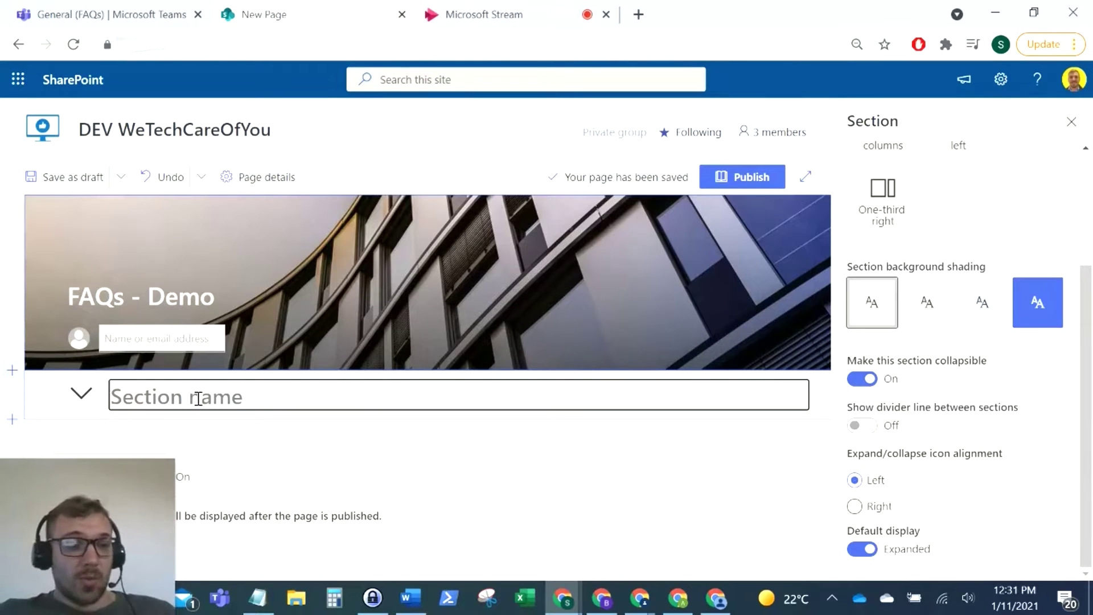
Name the section 'What is SharePoint?', then add and delete a YouTube web part
{"action": "type", "text": "Wha"}
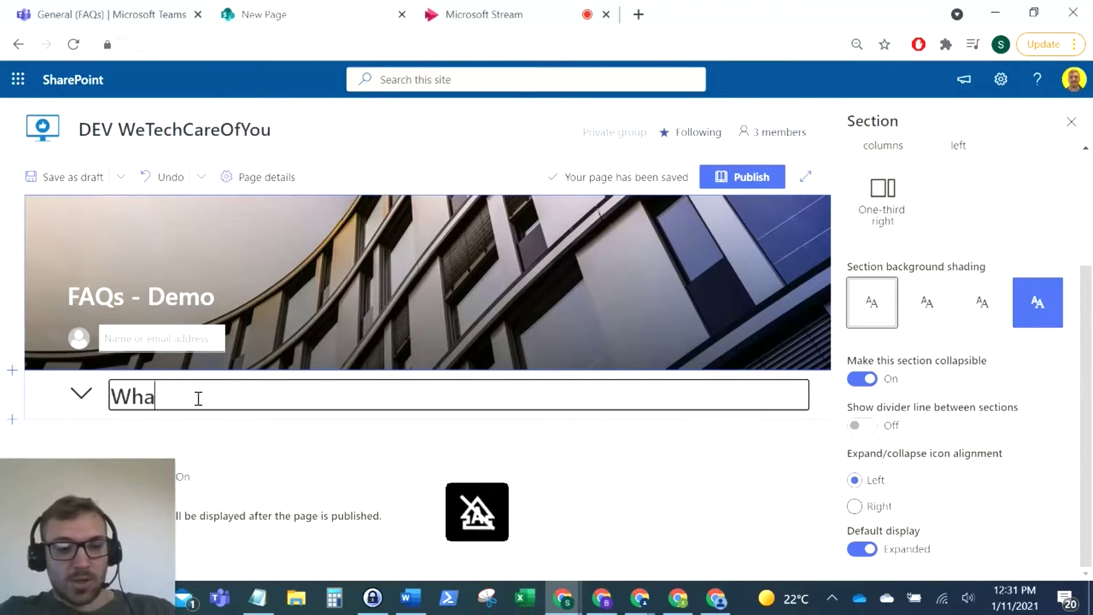
{"action": "type", "text": "t is SharePoint"}
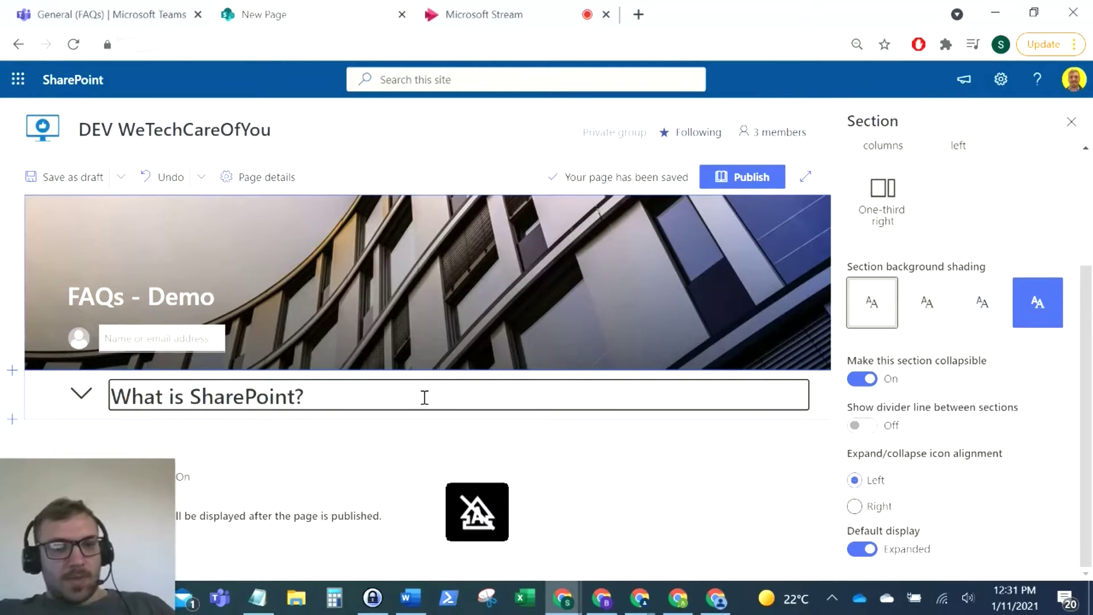
{"action": "type", "text": "?"}
{"action": "left_click", "coordinate": [436, 429]}
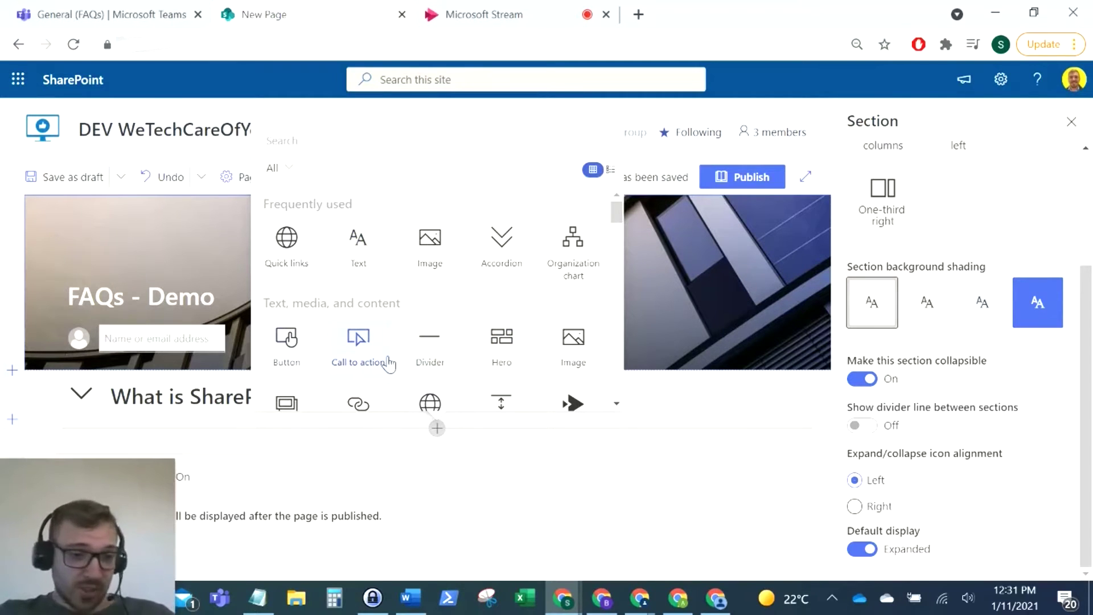
{"action": "scroll", "coordinate": [390, 360], "scroll_direction": "down", "scroll_amount": 5}
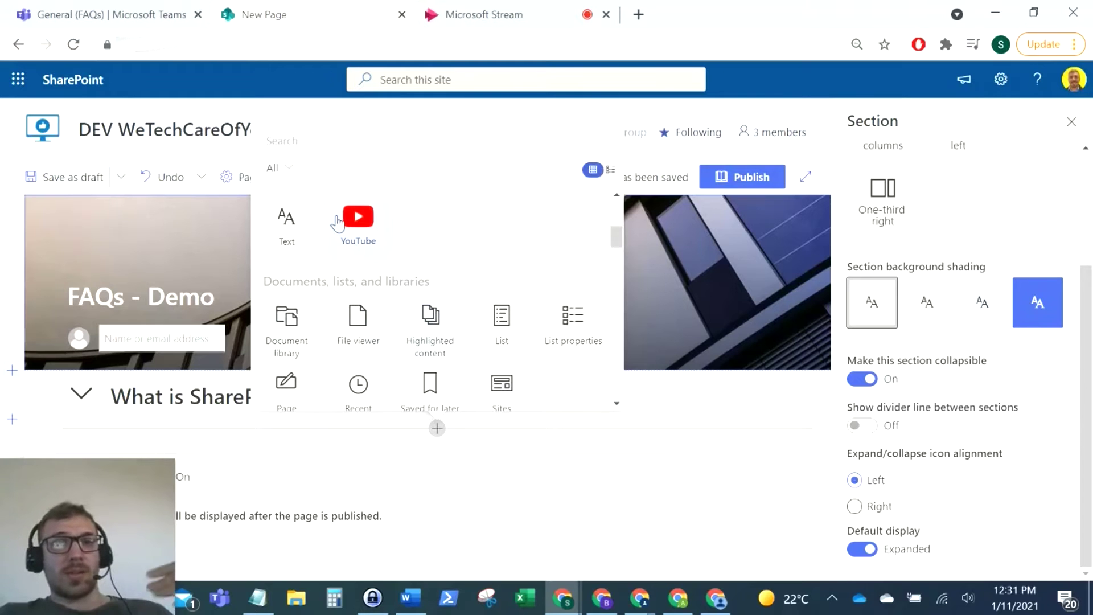
{"action": "left_click", "coordinate": [358, 224]}
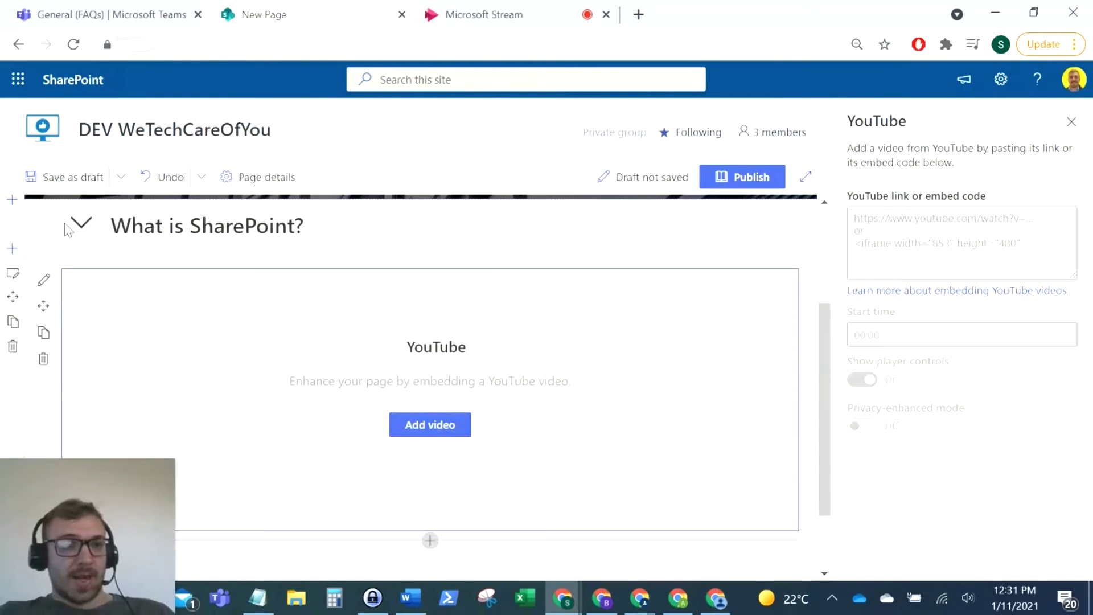
{"action": "left_click", "coordinate": [79, 224]}
{"action": "left_click", "coordinate": [75, 226]}
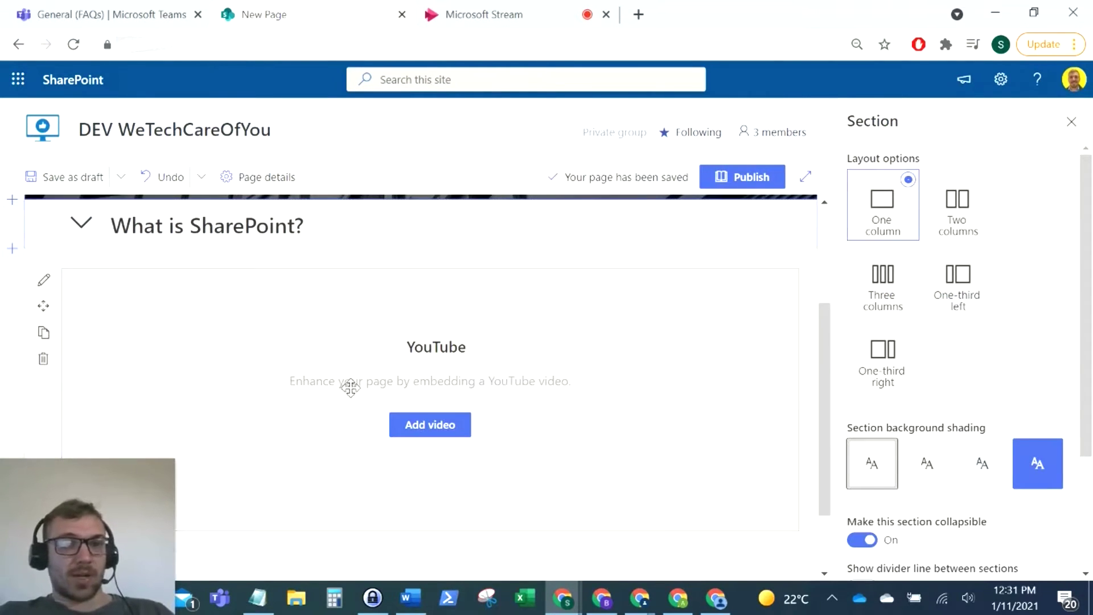
{"action": "left_click", "coordinate": [197, 342]}
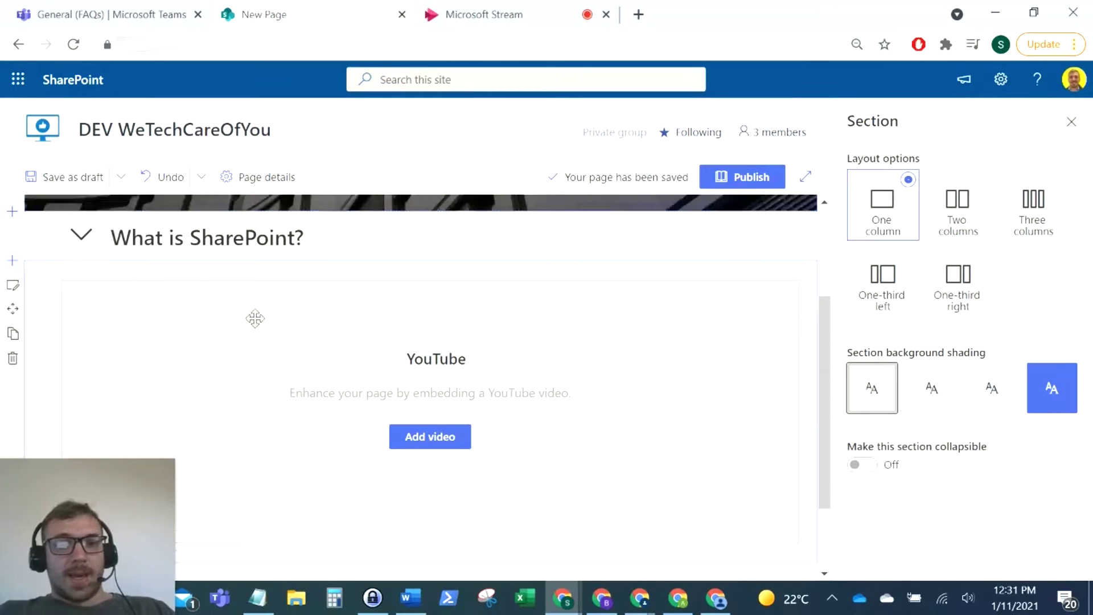
{"action": "left_click", "coordinate": [165, 331]}
{"action": "left_click", "coordinate": [44, 359]}
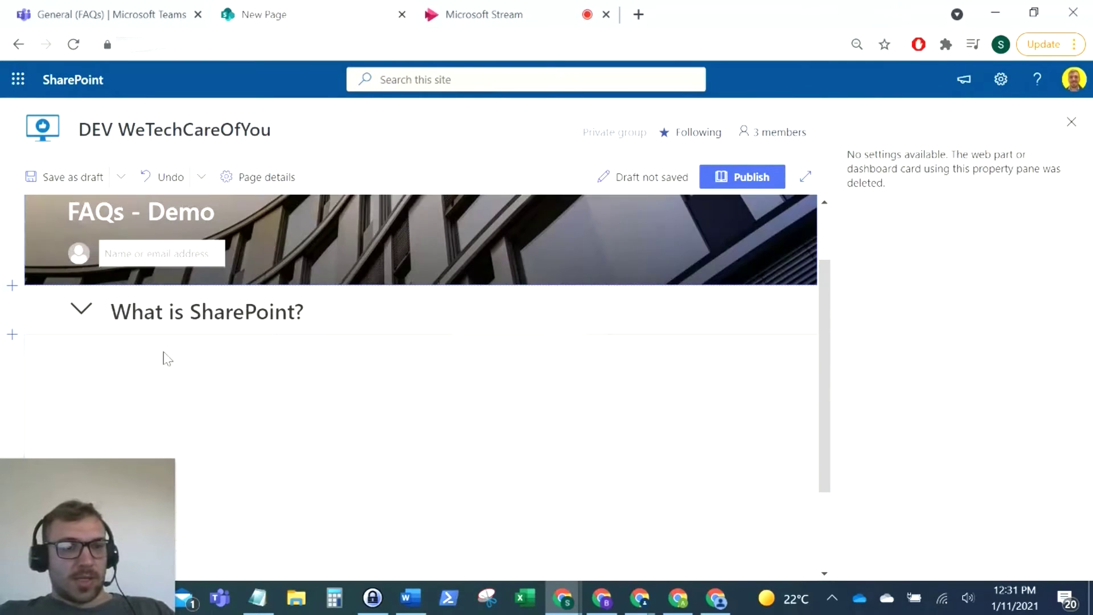
Add a Text web part containing the pasted 'What is Lorem Ipsum?' sample text
{"action": "left_click", "coordinate": [429, 346]}
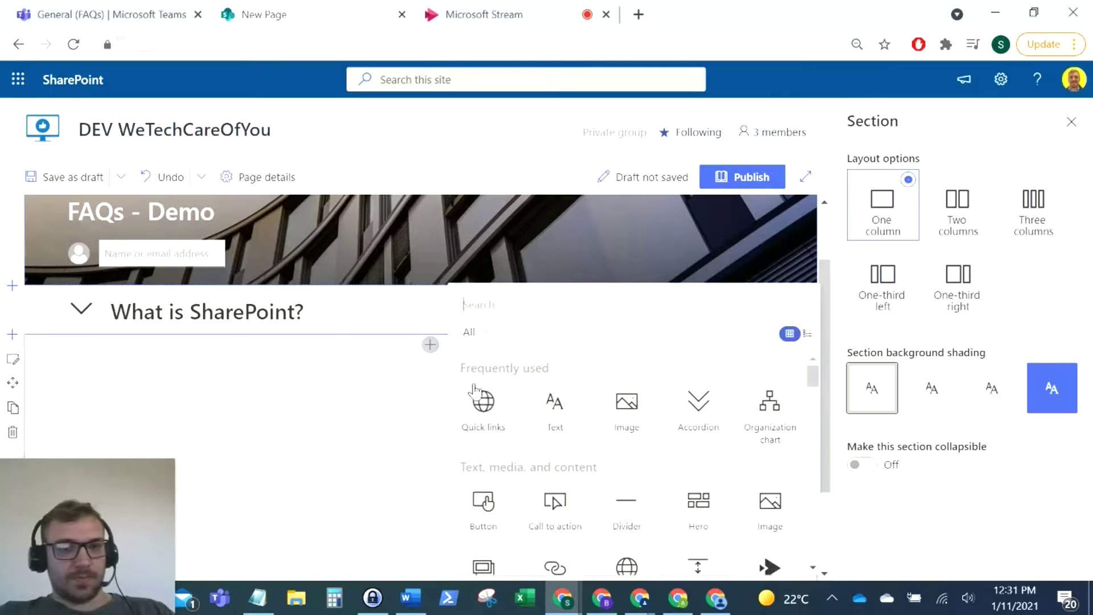
{"action": "left_click", "coordinate": [556, 401]}
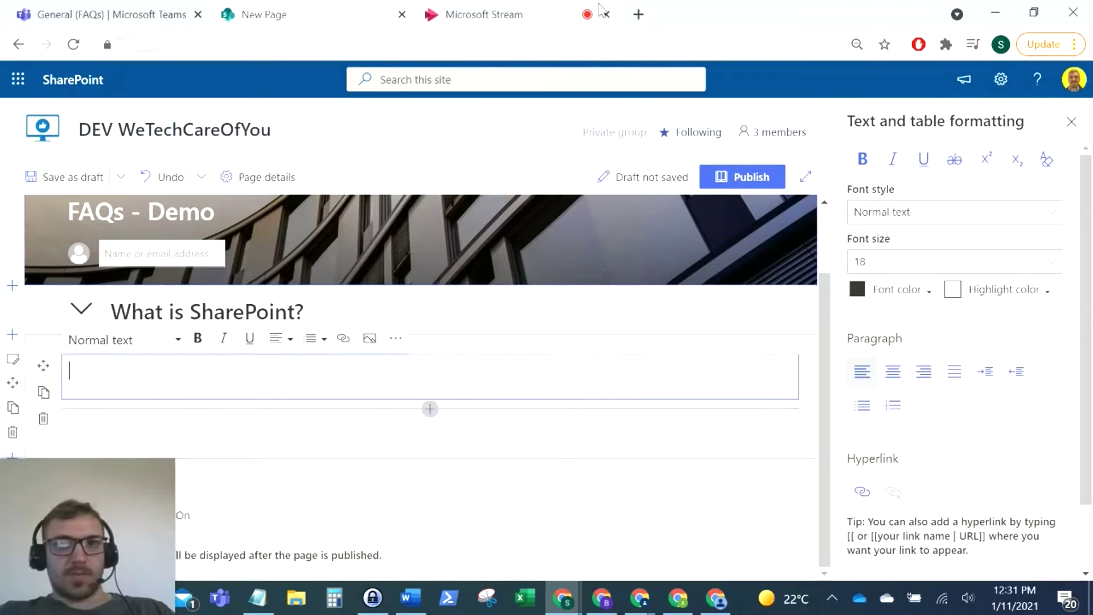
{"action": "key", "text": "ctrl+v"}
{"action": "scroll", "coordinate": [177, 380], "scroll_direction": "up", "scroll_amount": 10}
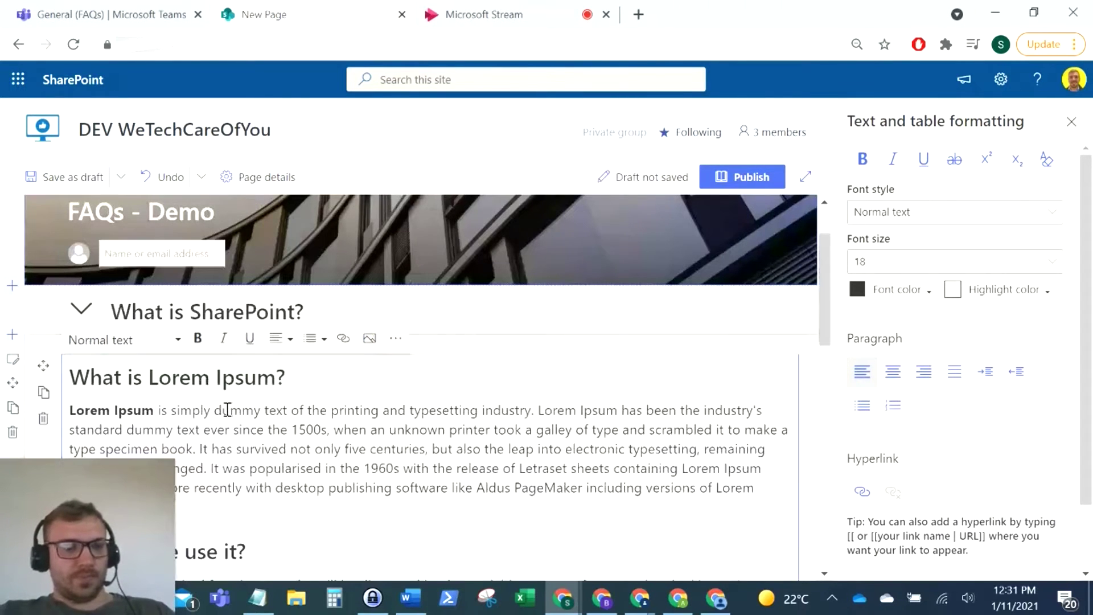
{"action": "left_click", "coordinate": [440, 410]}
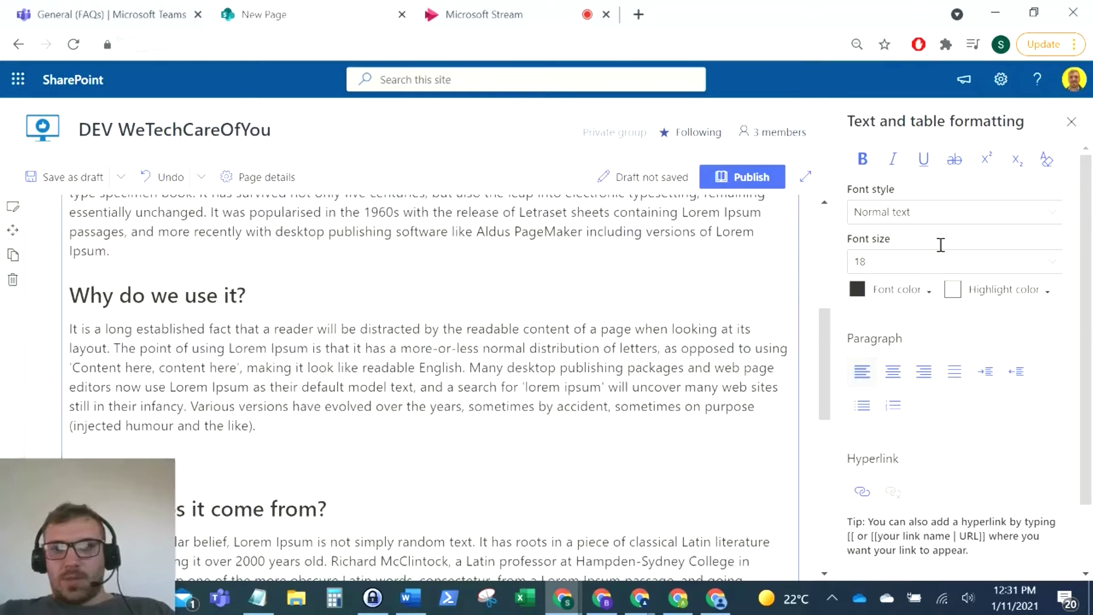
{"action": "left_click", "coordinate": [12, 359]}
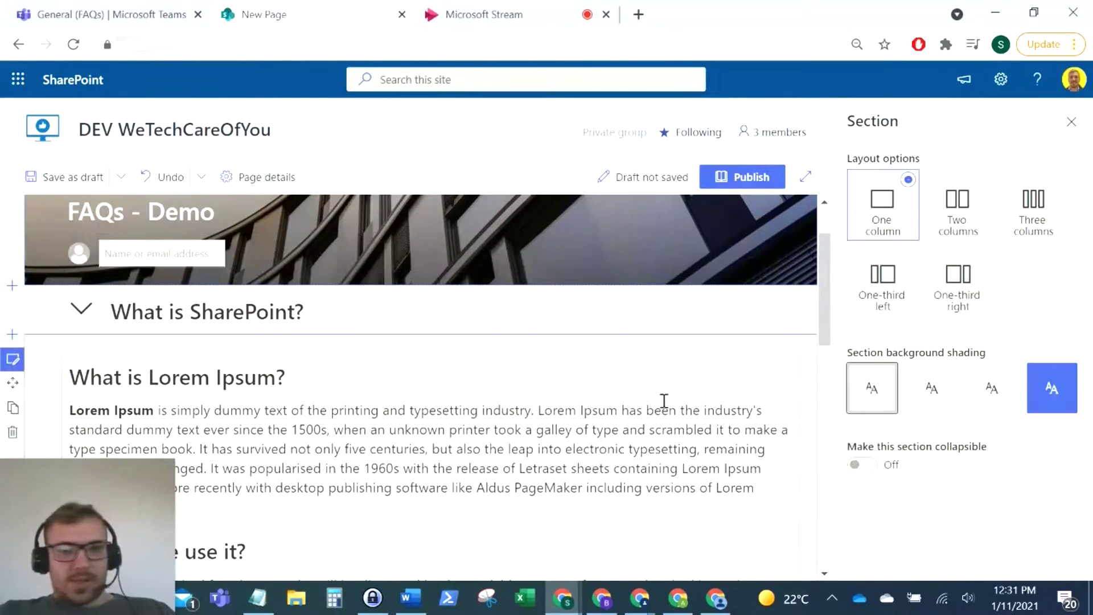
Delete the empty text box and drag the Lorem Ipsum text into What is SharePoint?
{"action": "left_click", "coordinate": [336, 325]}
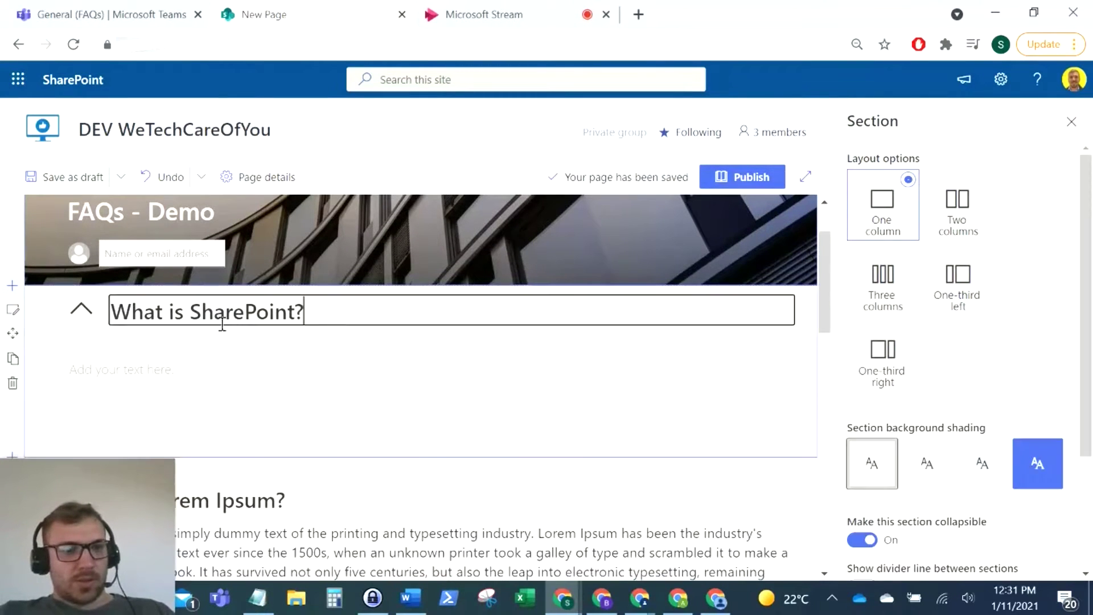
{"action": "left_click", "coordinate": [103, 380]}
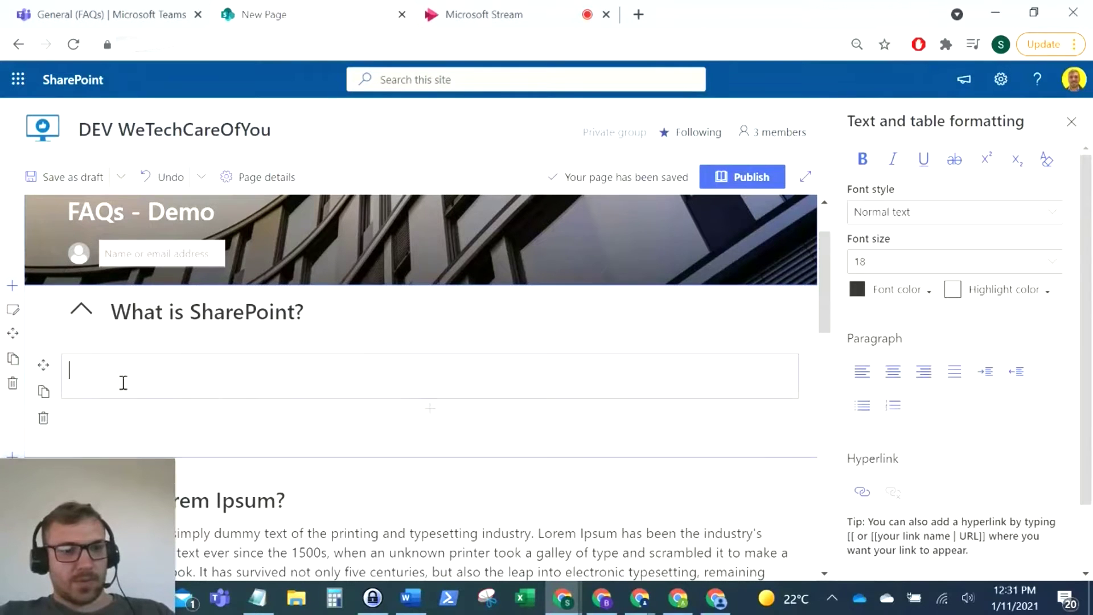
{"action": "left_click", "coordinate": [46, 433]}
{"action": "scroll", "coordinate": [307, 453], "scroll_direction": "down", "scroll_amount": 3}
{"action": "left_click", "coordinate": [325, 410]}
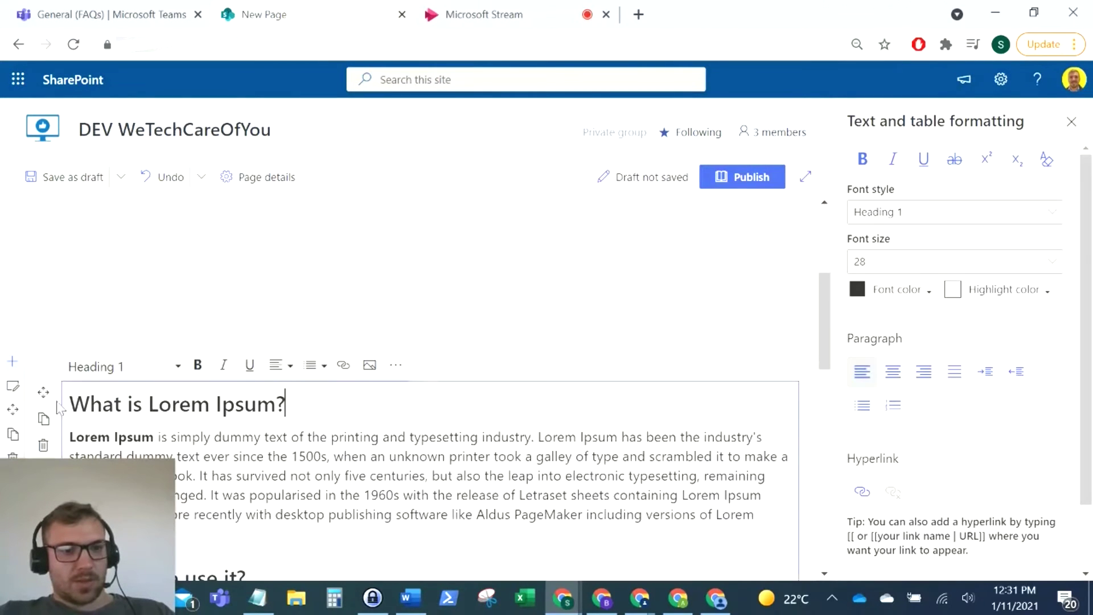
{"action": "left_click_drag", "start_coordinate": [43, 392], "coordinate": [294, 308]}
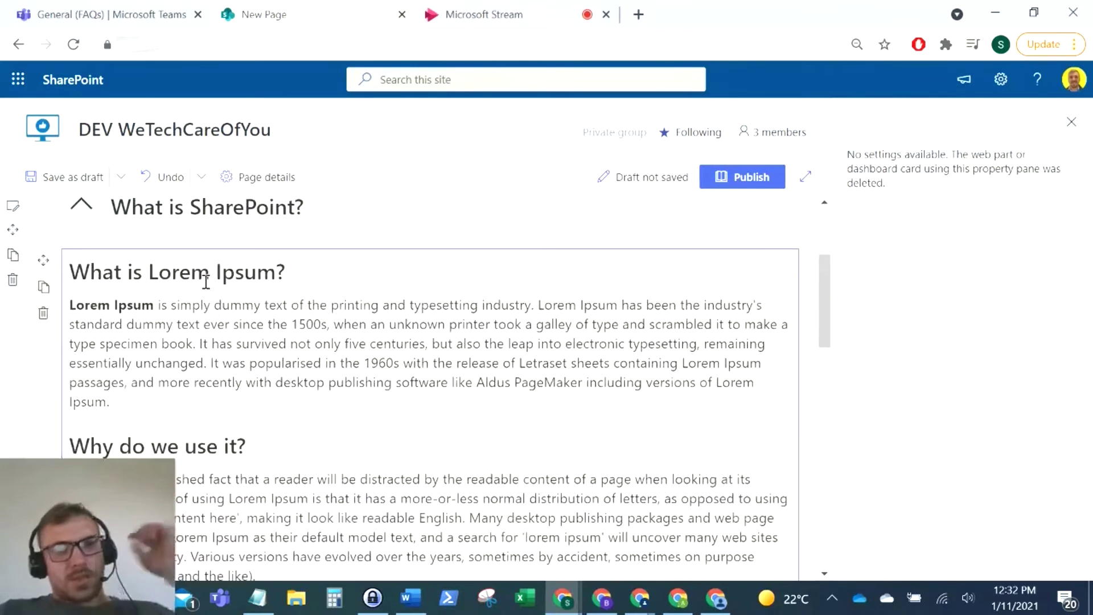
{"action": "left_click", "coordinate": [381, 226]}
{"action": "left_click", "coordinate": [82, 216]}
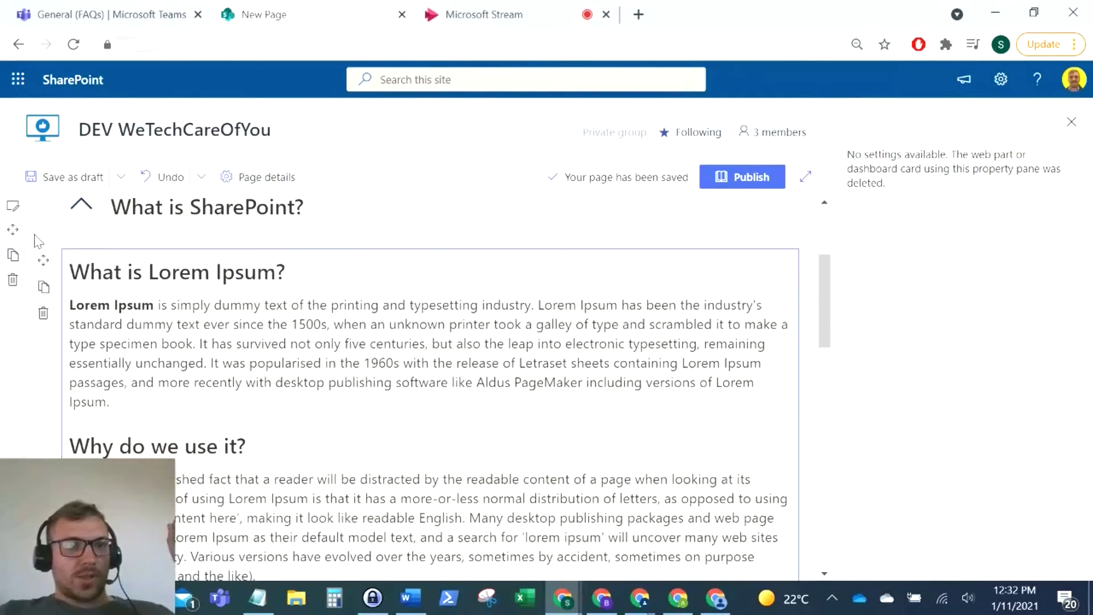
In section settings, turn on the divider, set icon alignment Right, and collapse by default
{"action": "left_click", "coordinate": [13, 206]}
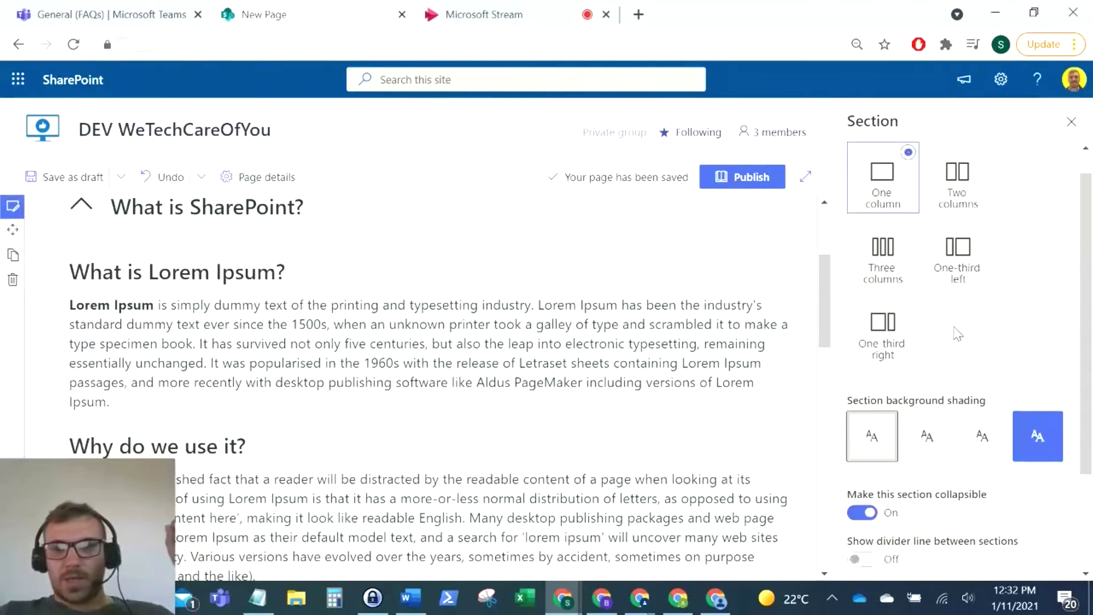
{"action": "scroll", "coordinate": [968, 376], "scroll_direction": "down", "scroll_amount": 2}
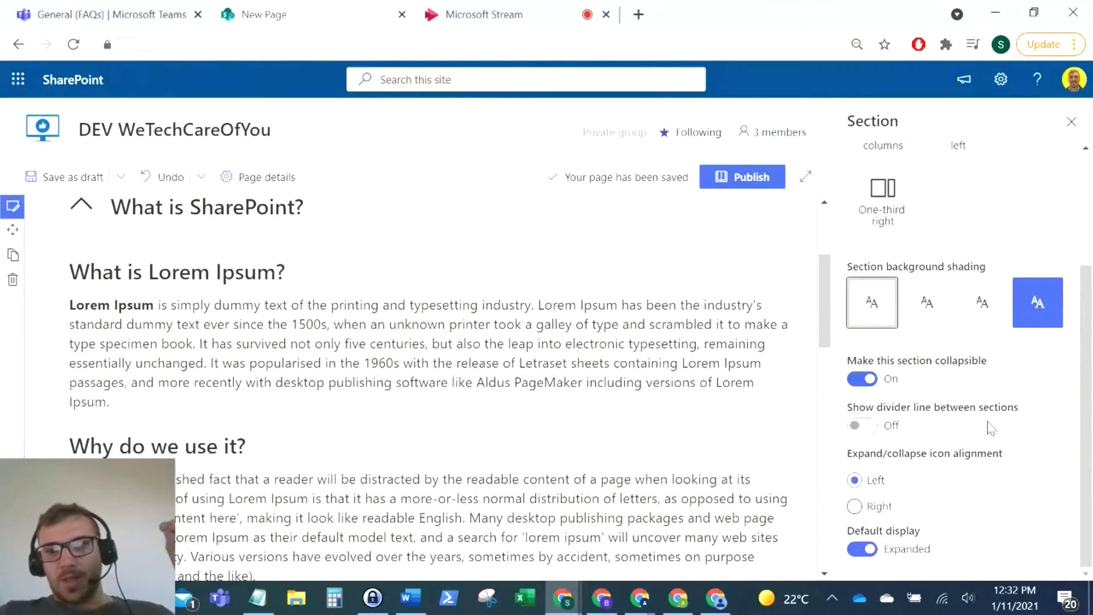
{"action": "left_click", "coordinate": [863, 426]}
{"action": "scroll", "coordinate": [569, 398], "scroll_direction": "down", "scroll_amount": 10}
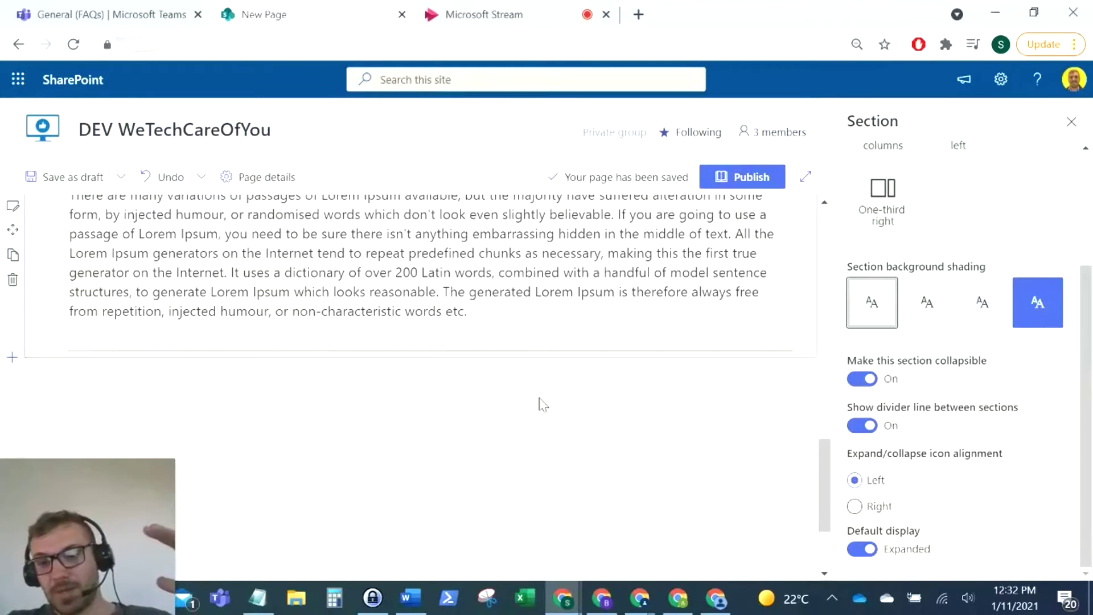
{"action": "left_click", "coordinate": [854, 506]}
{"action": "scroll", "coordinate": [538, 188], "scroll_direction": "up", "scroll_amount": 7}
{"action": "scroll", "coordinate": [459, 289], "scroll_direction": "up", "scroll_amount": 10}
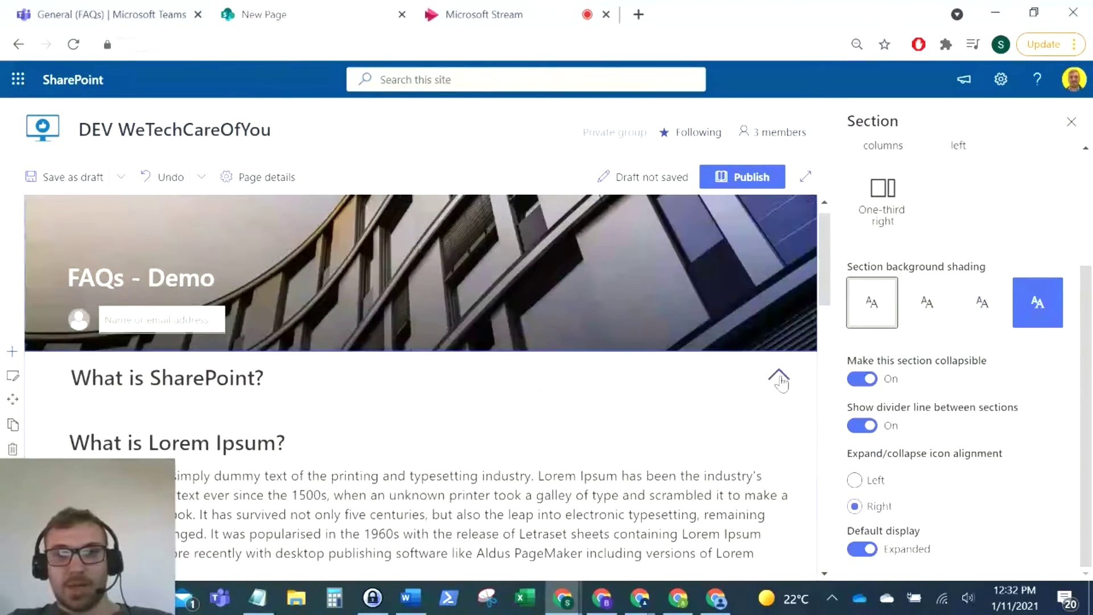
{"action": "left_click", "coordinate": [855, 482]}
{"action": "left_click", "coordinate": [856, 507]}
{"action": "scroll", "coordinate": [632, 469], "scroll_direction": "down", "scroll_amount": 5}
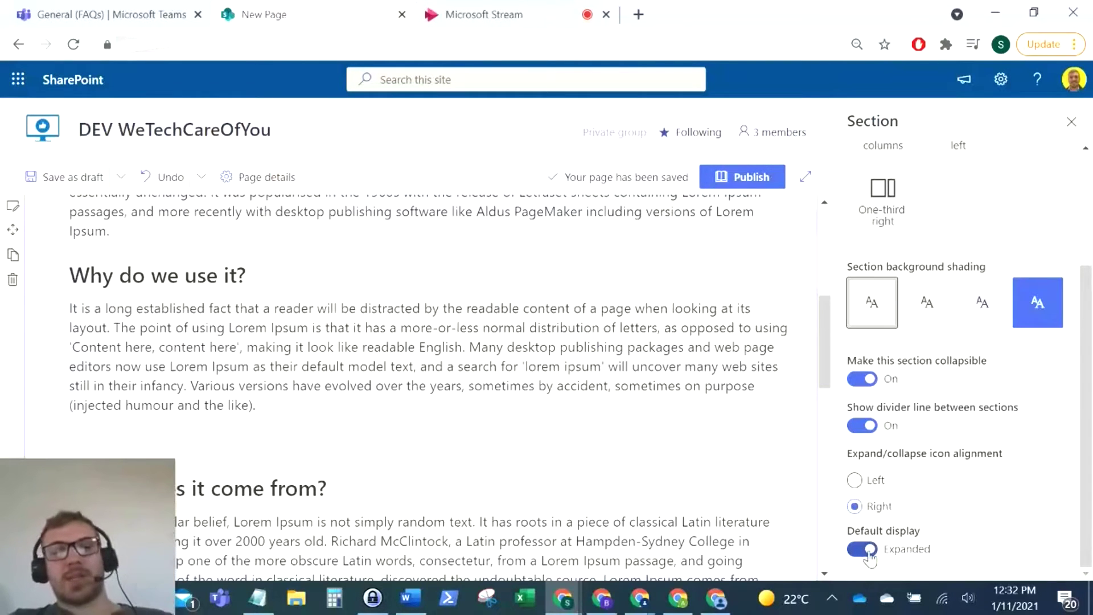
{"action": "left_click", "coordinate": [863, 550]}
{"action": "left_click", "coordinate": [96, 17]}
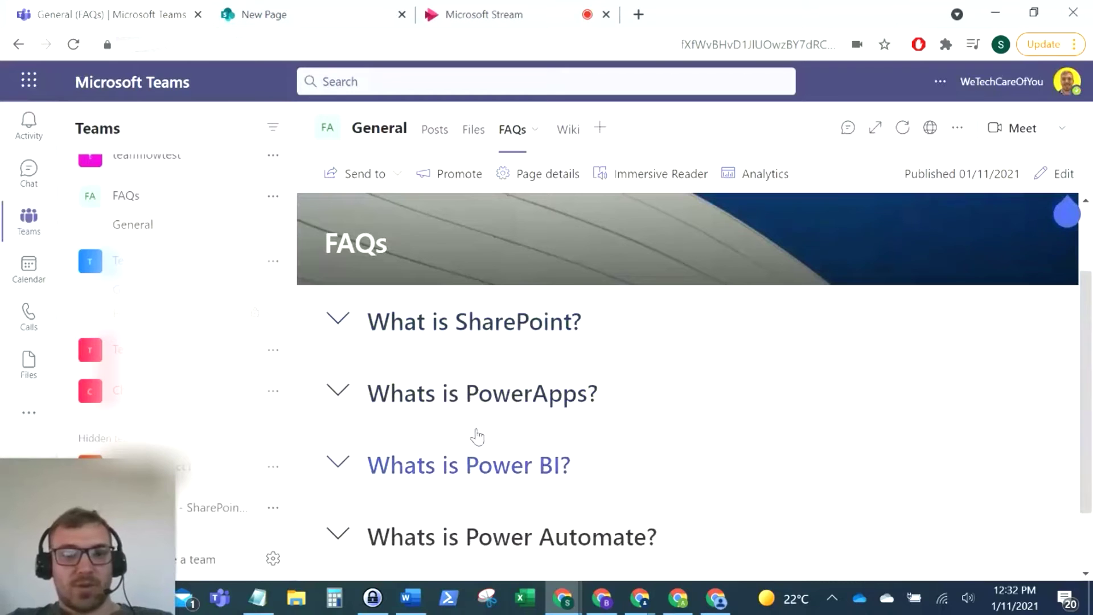
{"action": "scroll", "coordinate": [479, 430], "scroll_direction": "down", "scroll_amount": 2}
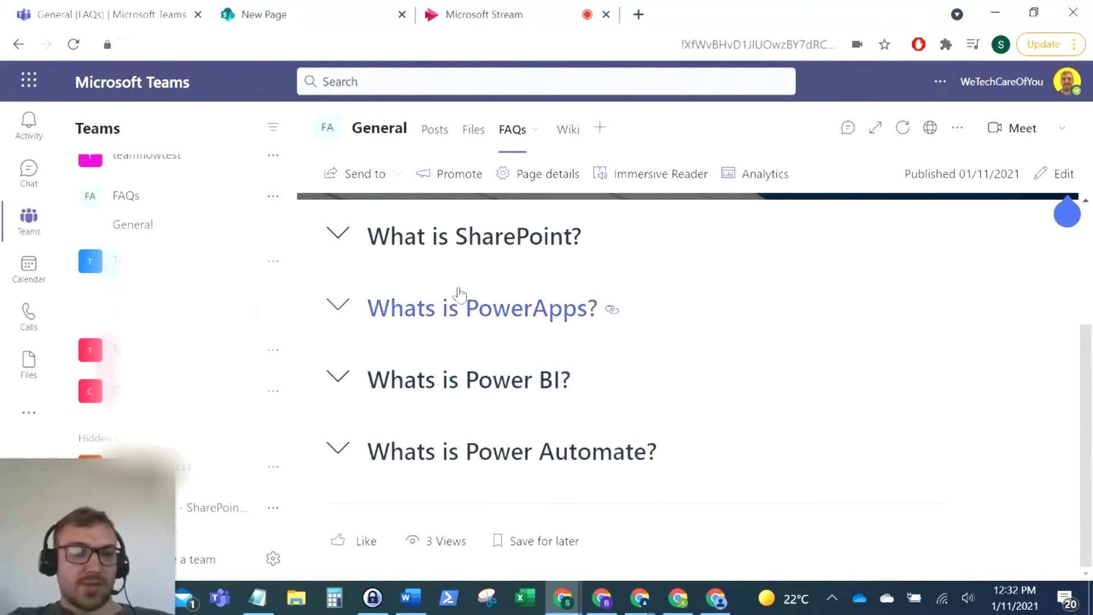
{"action": "scroll", "coordinate": [484, 297], "scroll_direction": "up", "scroll_amount": 3}
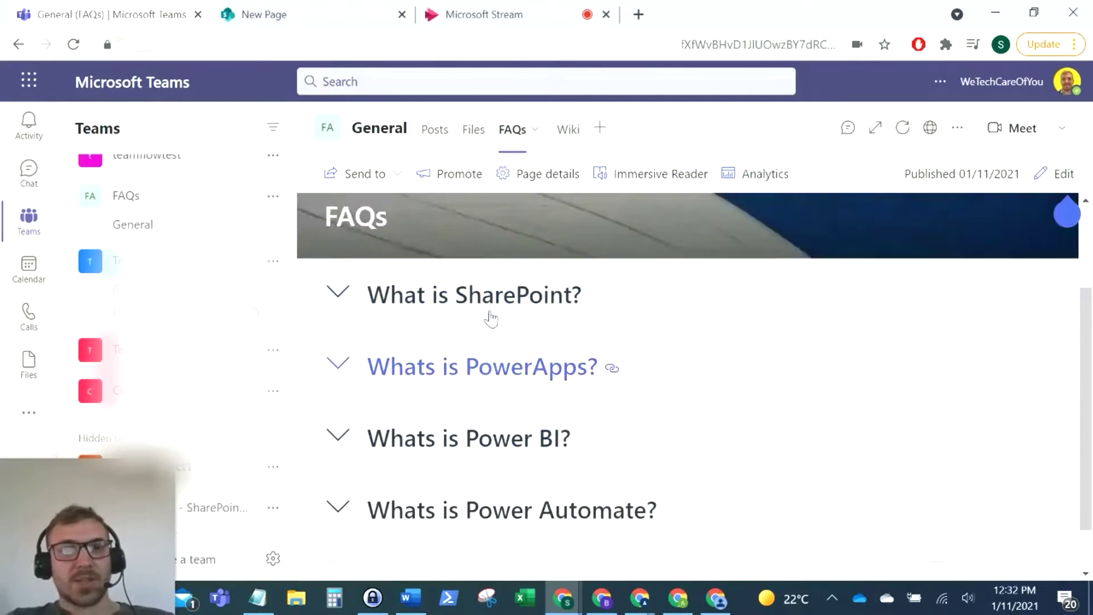
{"action": "scroll", "coordinate": [411, 420], "scroll_direction": "down", "scroll_amount": 1}
{"action": "left_click", "coordinate": [338, 321]}
{"action": "scroll", "coordinate": [489, 420], "scroll_direction": "down", "scroll_amount": 1}
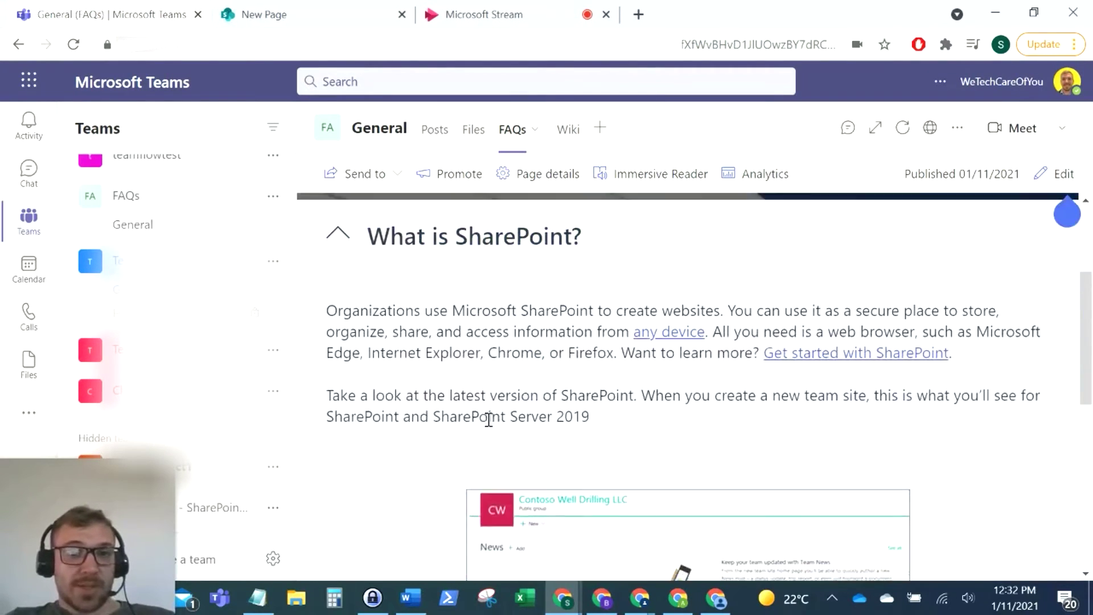
{"action": "scroll", "coordinate": [454, 344], "scroll_direction": "down", "scroll_amount": 3}
{"action": "scroll", "coordinate": [387, 375], "scroll_direction": "up", "scroll_amount": 5}
{"action": "left_click", "coordinate": [336, 413]}
Return to the page being edited, collapse What is SharePoint?, and try a background shading
{"action": "scroll", "coordinate": [399, 410], "scroll_direction": "down", "scroll_amount": 3}
{"action": "left_click", "coordinate": [336, 16]}
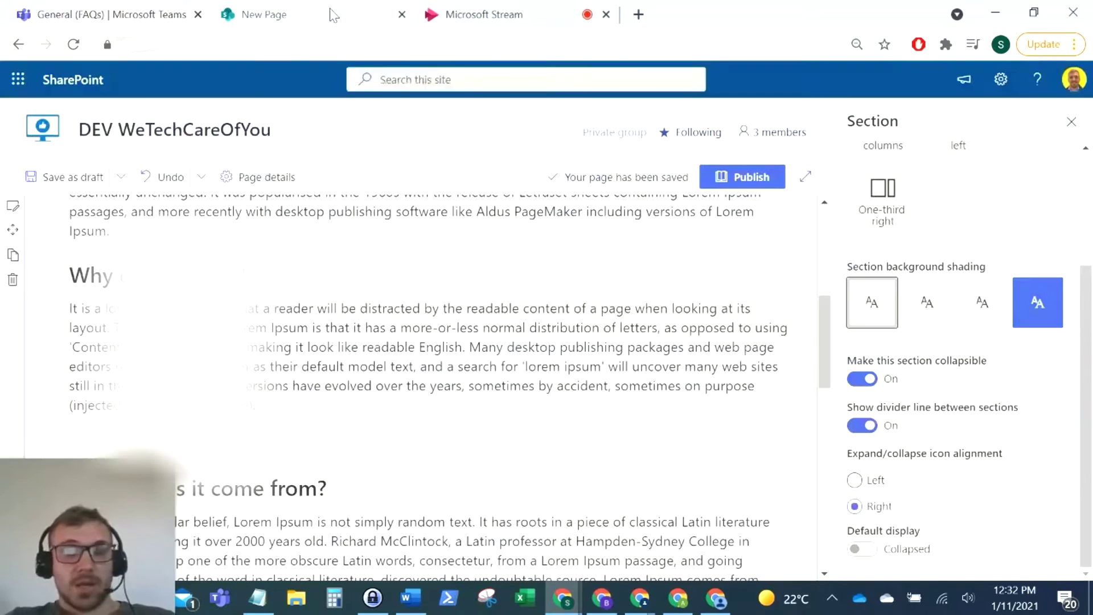
{"action": "scroll", "coordinate": [480, 432], "scroll_direction": "down", "scroll_amount": 2}
{"action": "scroll", "coordinate": [399, 416], "scroll_direction": "up", "scroll_amount": 5}
{"action": "scroll", "coordinate": [625, 438], "scroll_direction": "up", "scroll_amount": 3}
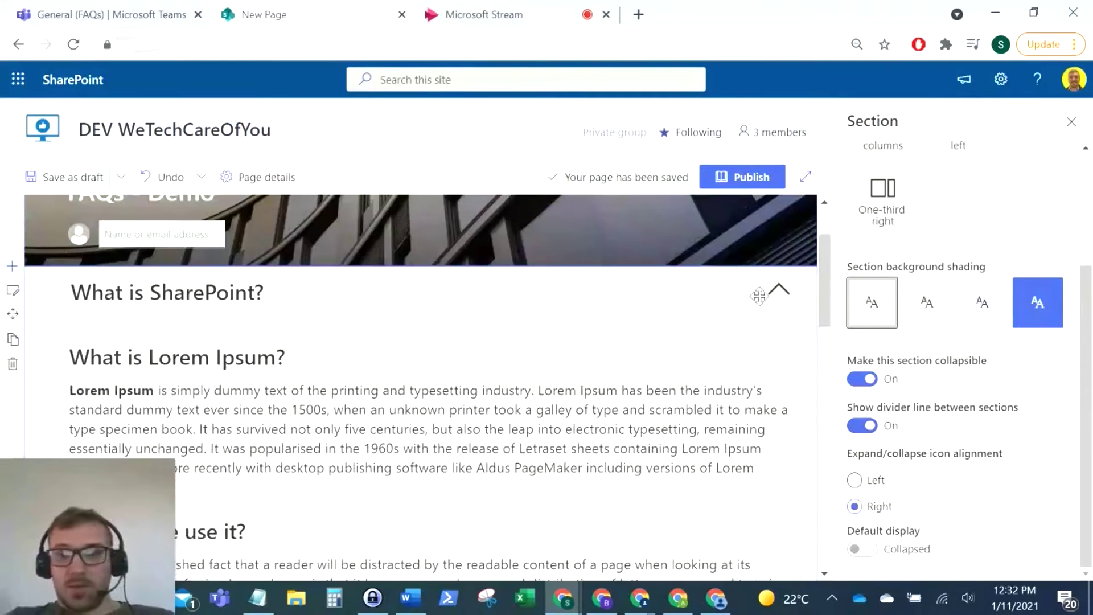
{"action": "left_click", "coordinate": [777, 292]}
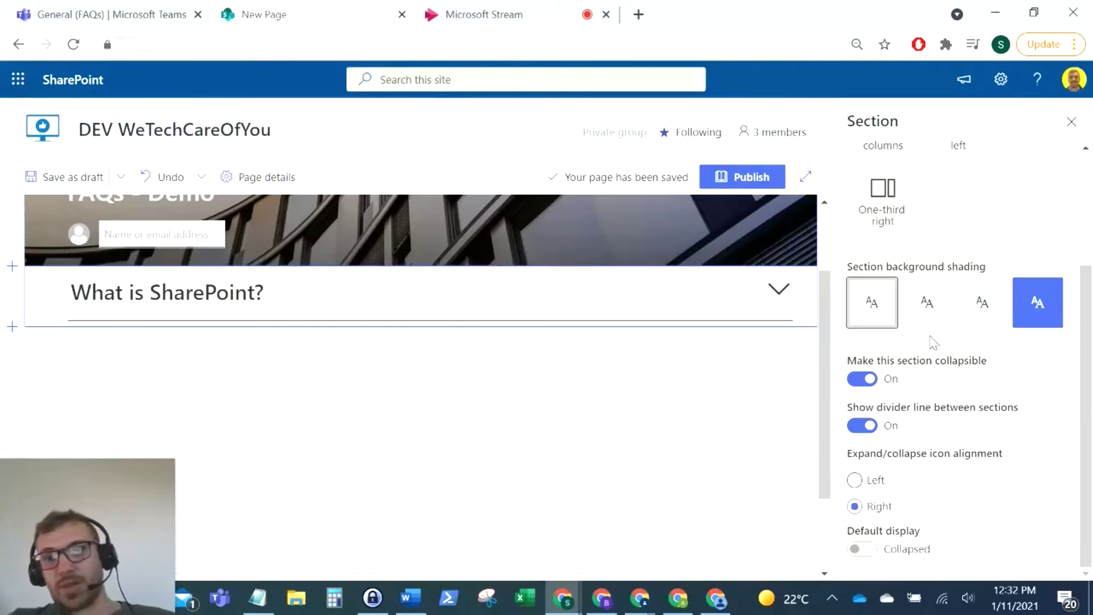
{"action": "left_click", "coordinate": [926, 312]}
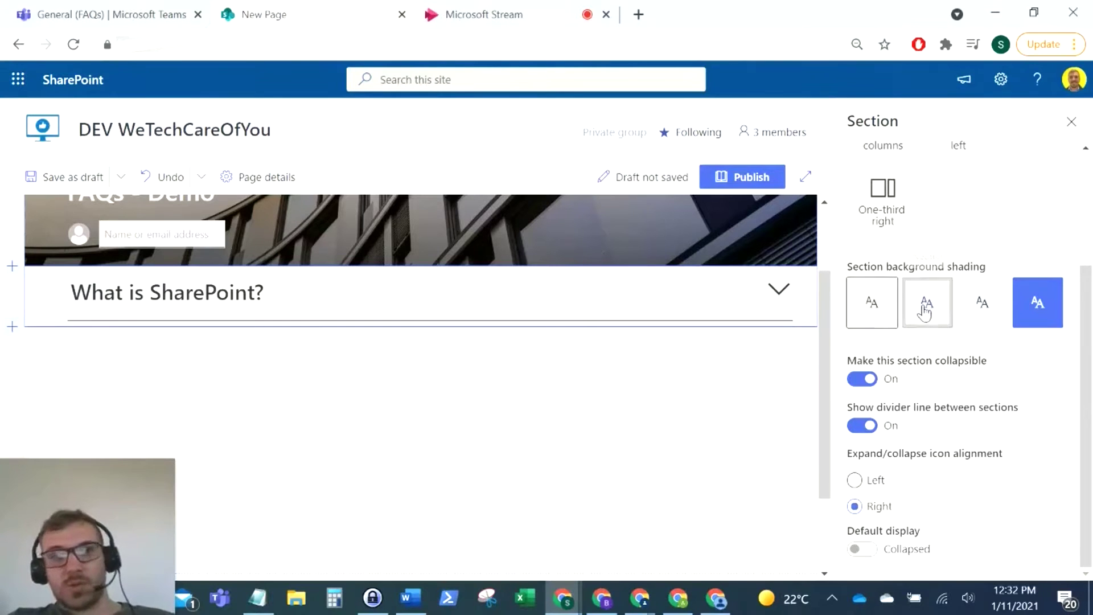
Give the empty lower section a One-third right layout and make it collapsible
{"action": "left_click", "coordinate": [35, 364]}
{"action": "left_click", "coordinate": [12, 328]}
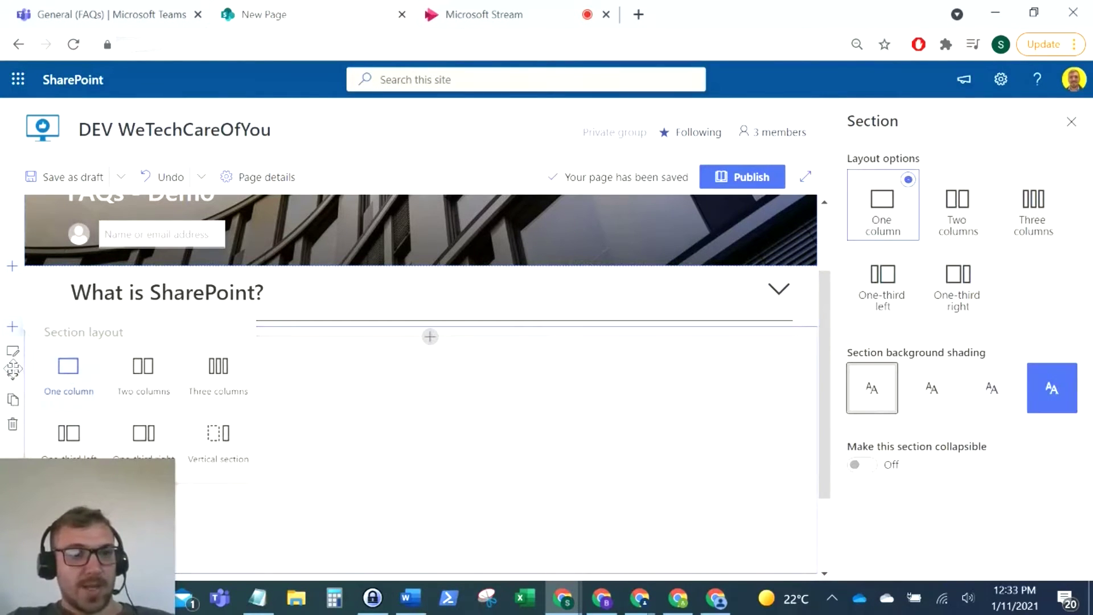
{"action": "left_click", "coordinate": [71, 369]}
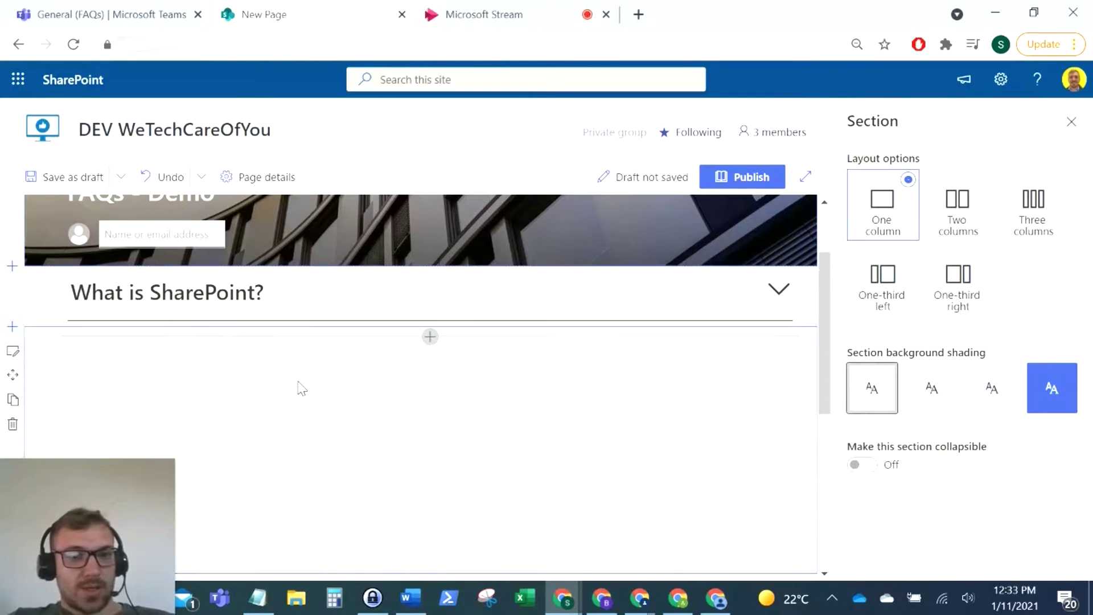
{"action": "left_click", "coordinate": [958, 282]}
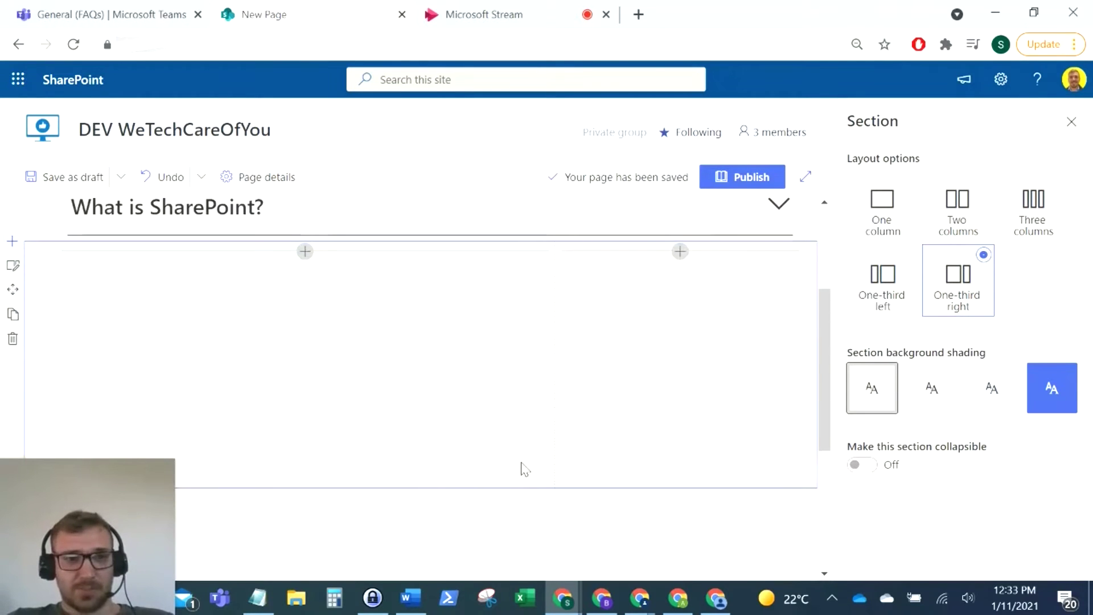
{"action": "left_click", "coordinate": [864, 465]}
{"action": "scroll", "coordinate": [696, 356], "scroll_direction": "down", "scroll_amount": 2}
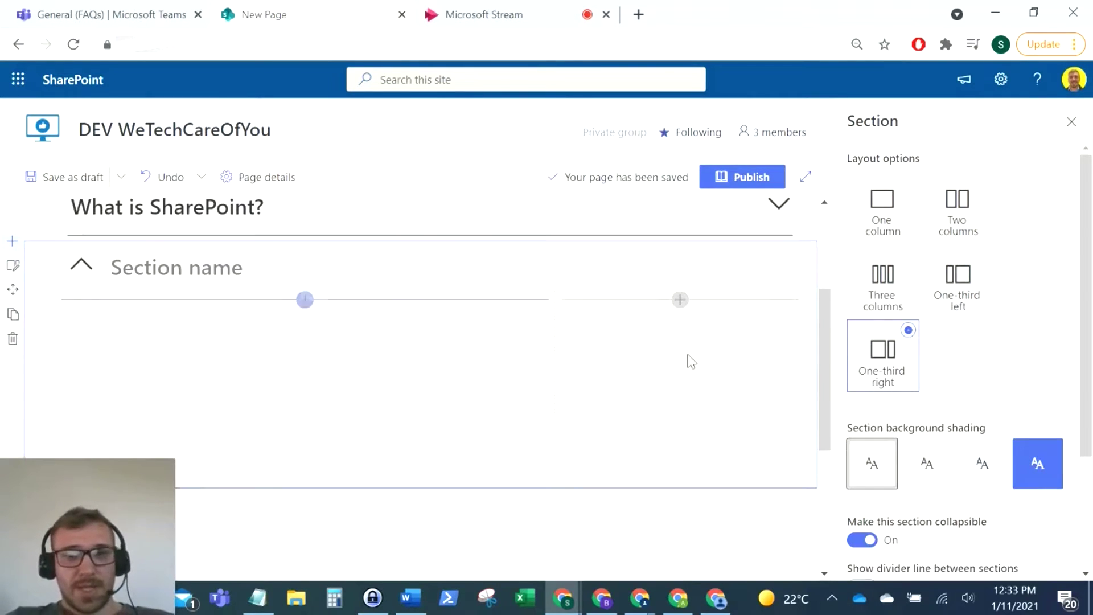
Name the new section 'What is PowerApps?' and expand it
{"action": "left_click", "coordinate": [215, 279]}
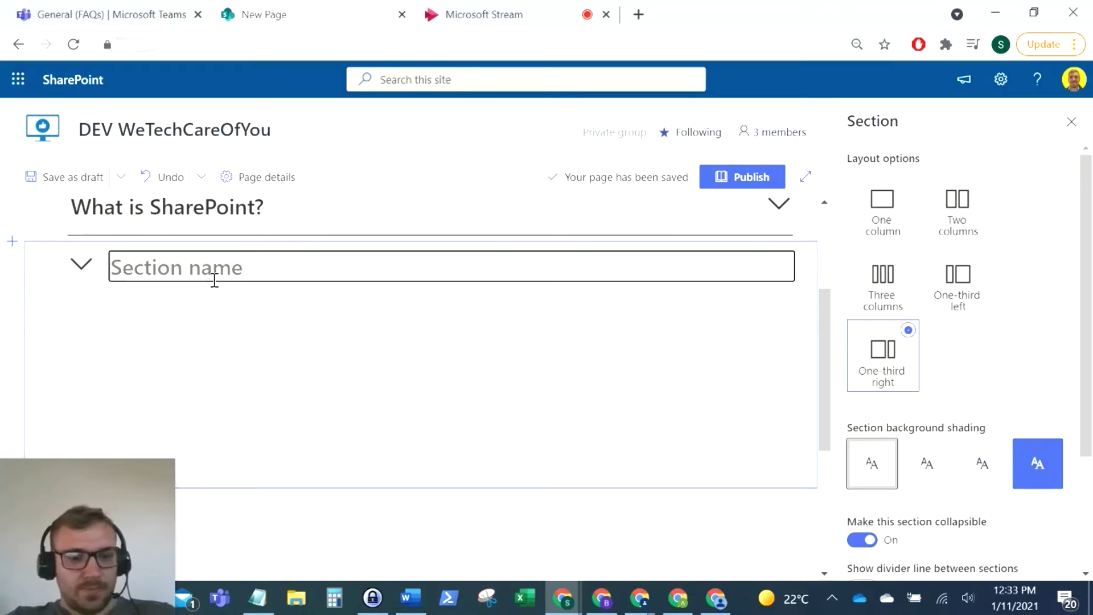
{"action": "type", "text": "What is PowerApps?"}
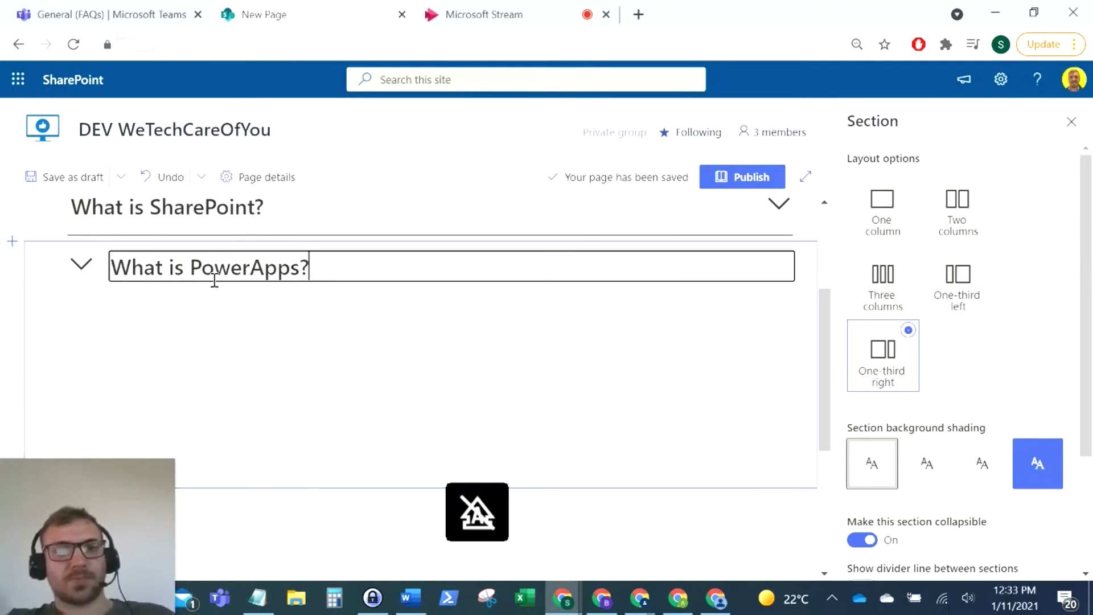
{"action": "left_click", "coordinate": [338, 394]}
{"action": "scroll", "coordinate": [340, 329], "scroll_direction": "up", "scroll_amount": 2}
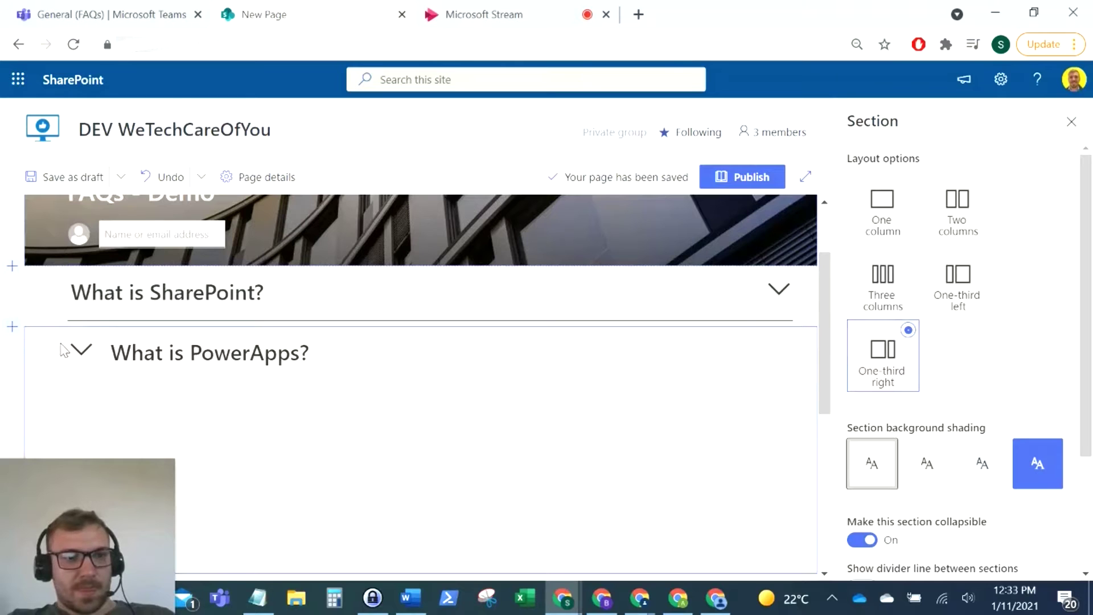
{"action": "left_click", "coordinate": [80, 350]}
Add a Text web part to the left column and paste the Lorem Ipsum content into it
{"action": "scroll", "coordinate": [335, 412], "scroll_direction": "down", "scroll_amount": 2}
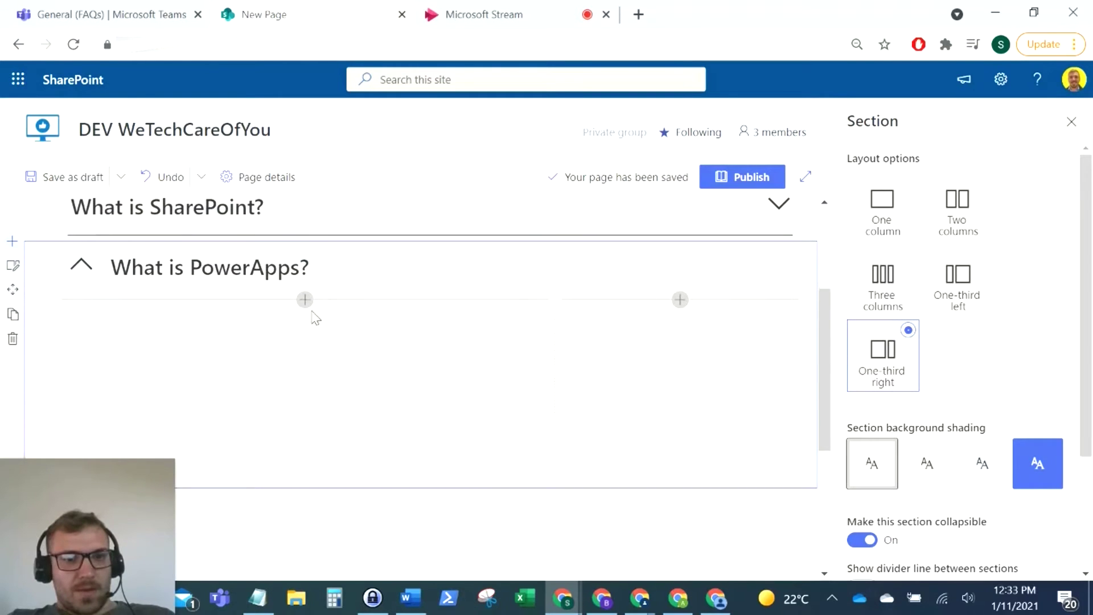
{"action": "left_click", "coordinate": [306, 300]}
{"action": "type", "text": "tes"}
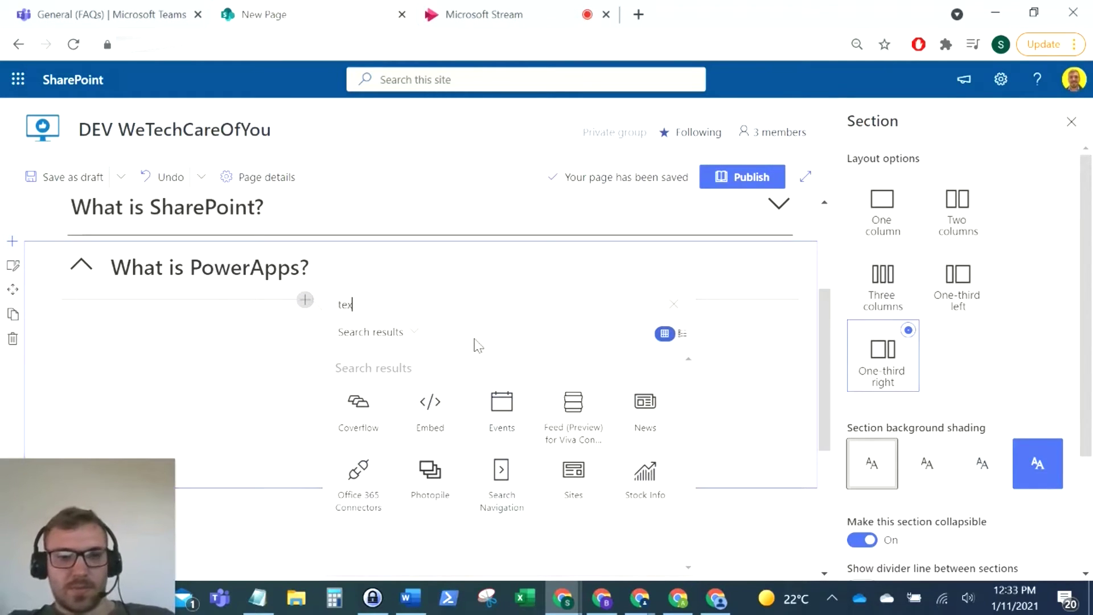
{"action": "left_click", "coordinate": [430, 402]}
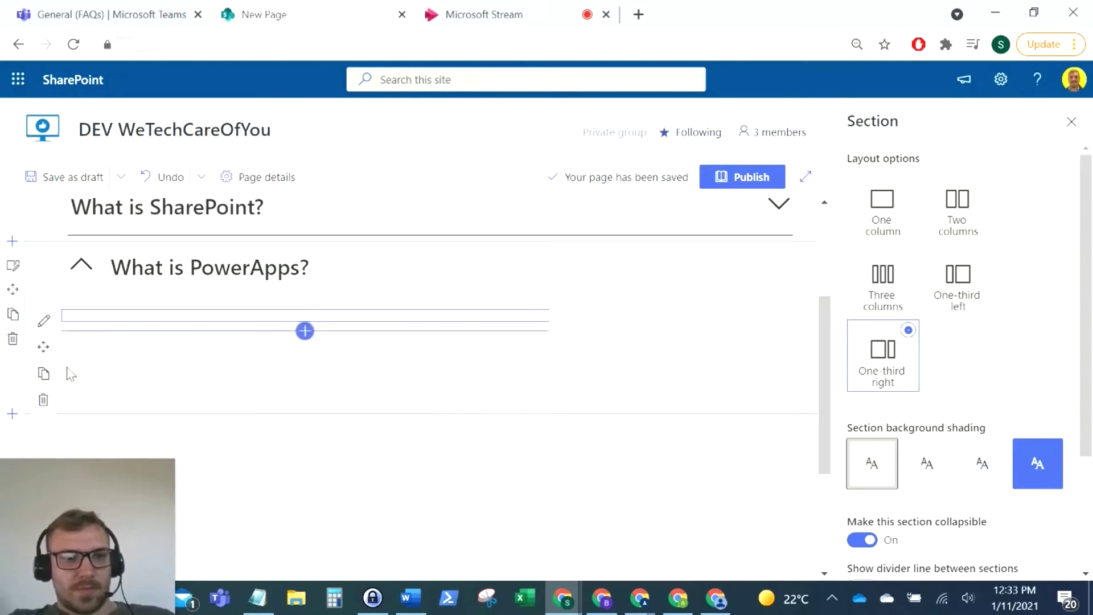
{"action": "left_click", "coordinate": [43, 400]}
{"action": "left_click", "coordinate": [304, 300]}
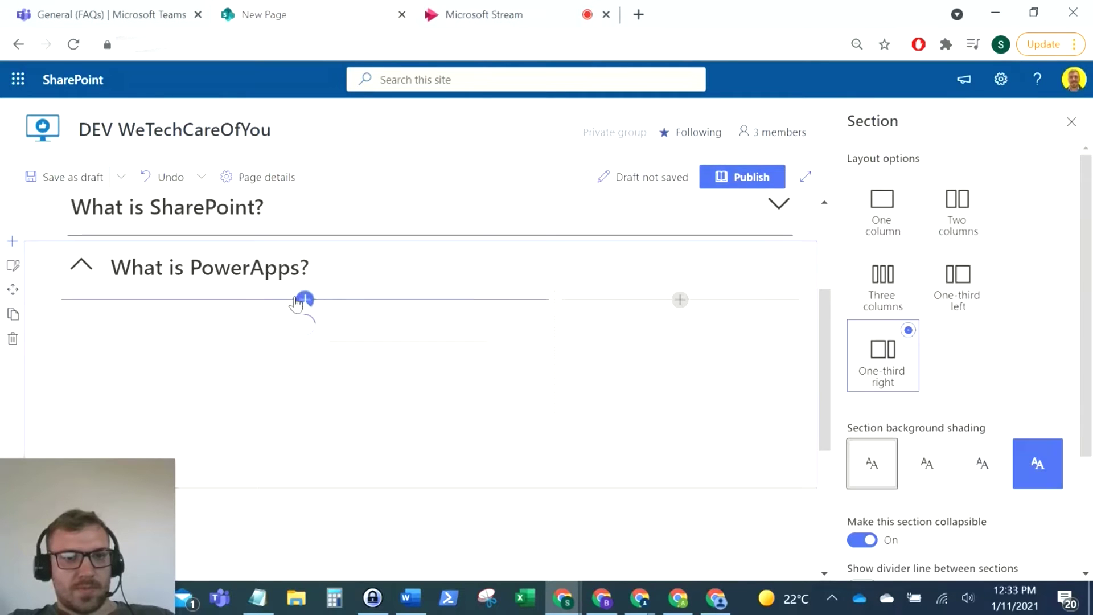
{"action": "left_click", "coordinate": [362, 415]}
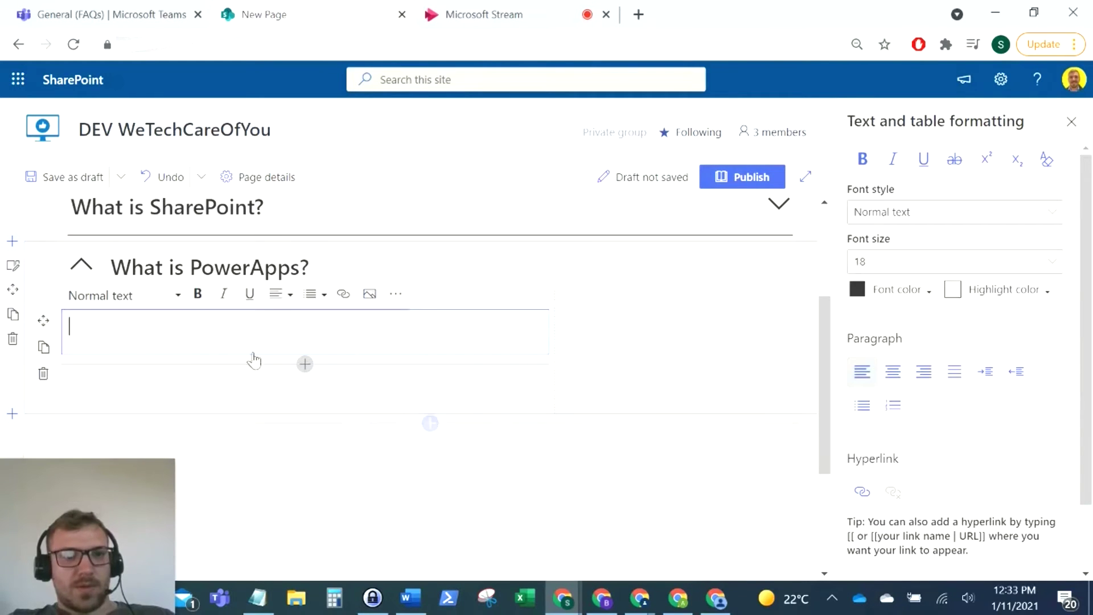
{"action": "key", "text": "ctrl+v"}
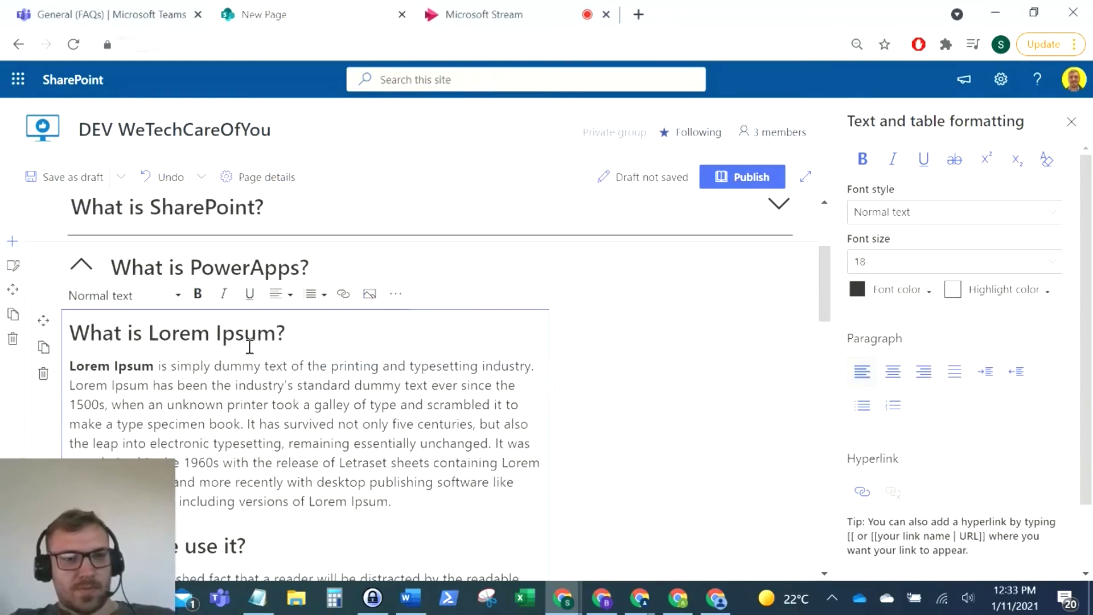
{"action": "left_click", "coordinate": [678, 344]}
Add an Image web part with a file uploaded from the computer, then collapse What is PowerApps?
{"action": "left_click", "coordinate": [680, 300]}
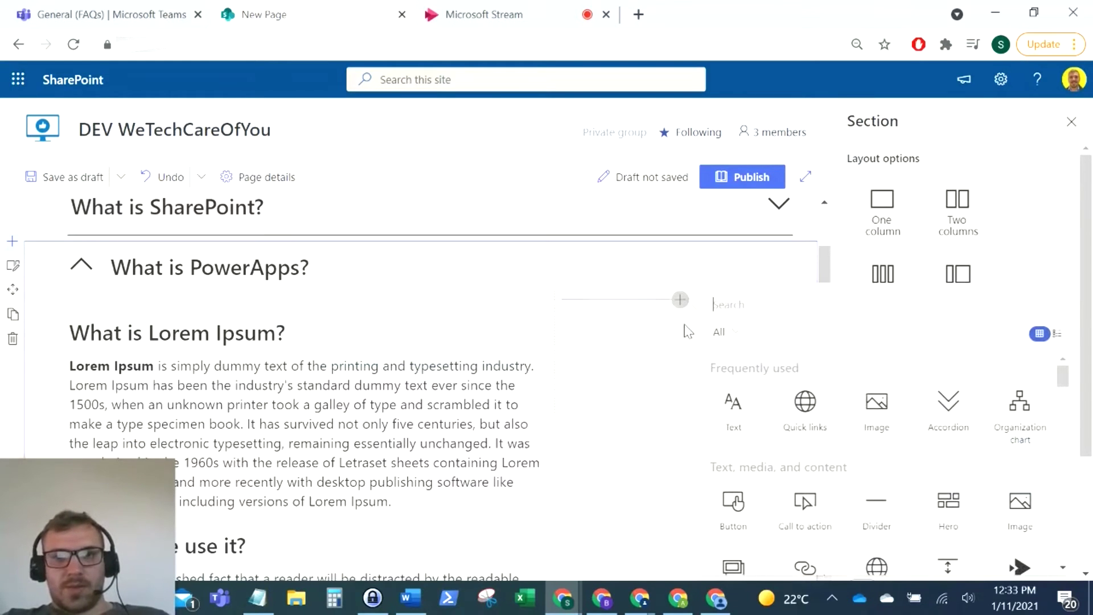
{"action": "left_click", "coordinate": [885, 415]}
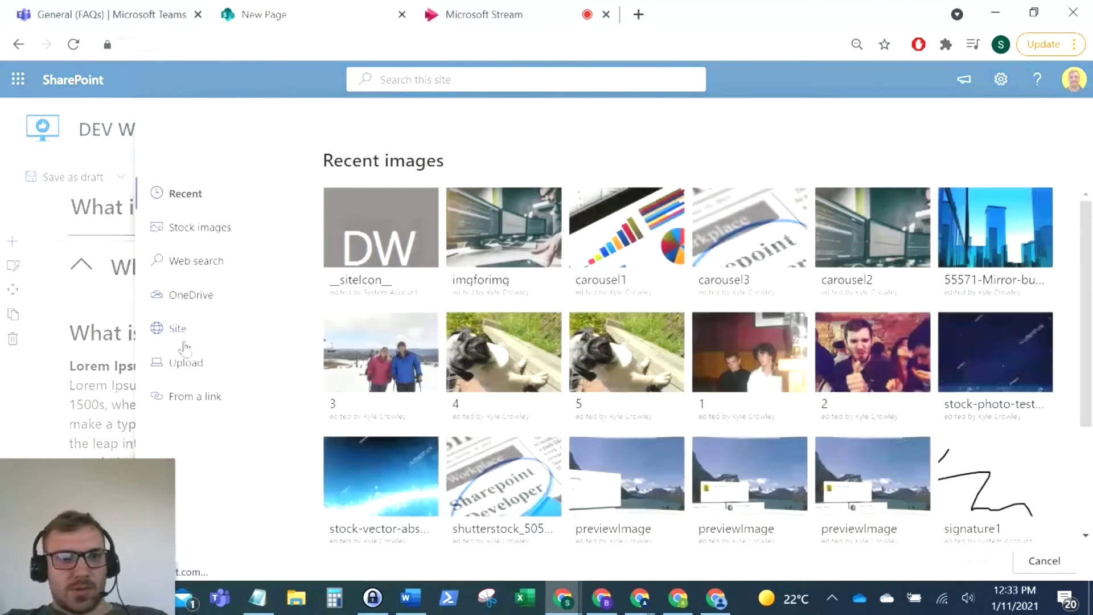
{"action": "left_click", "coordinate": [183, 362]}
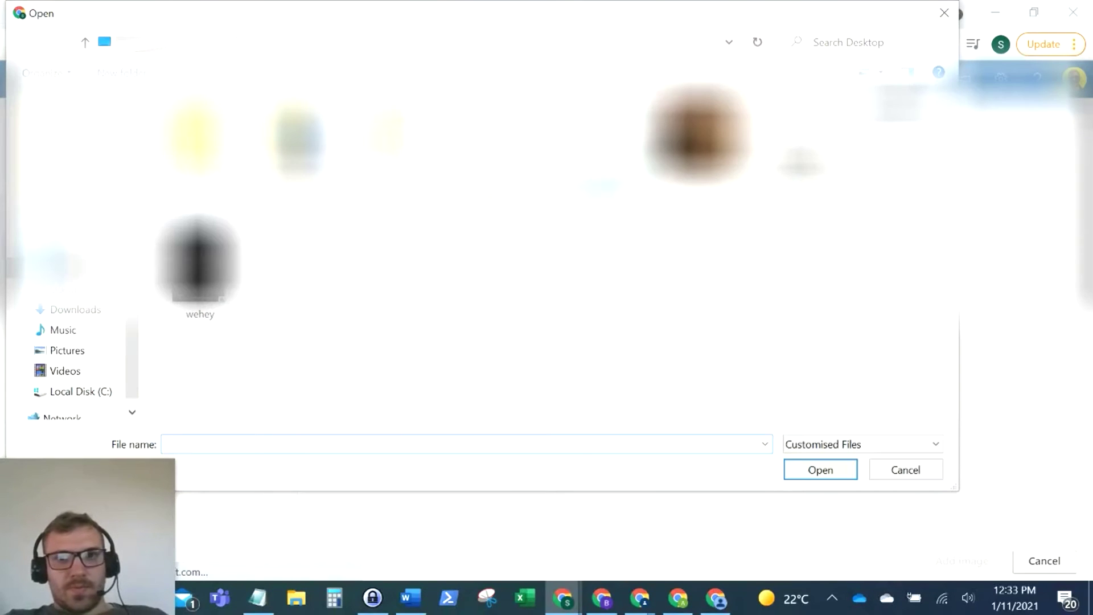
{"action": "left_click", "coordinate": [801, 159]}
{"action": "key", "text": "Return"}
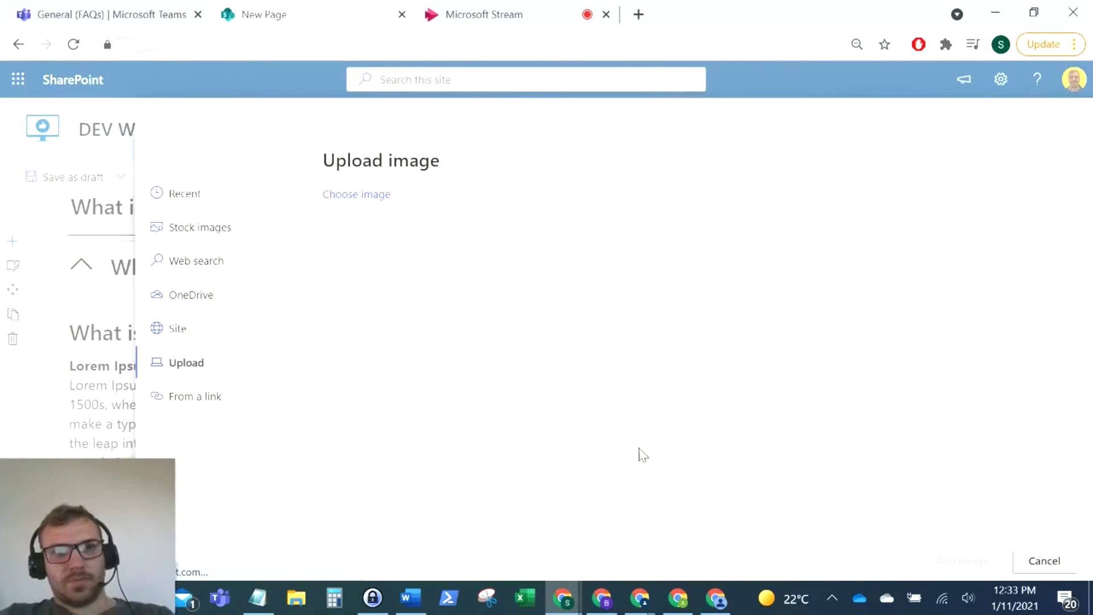
{"action": "left_click", "coordinate": [964, 560]}
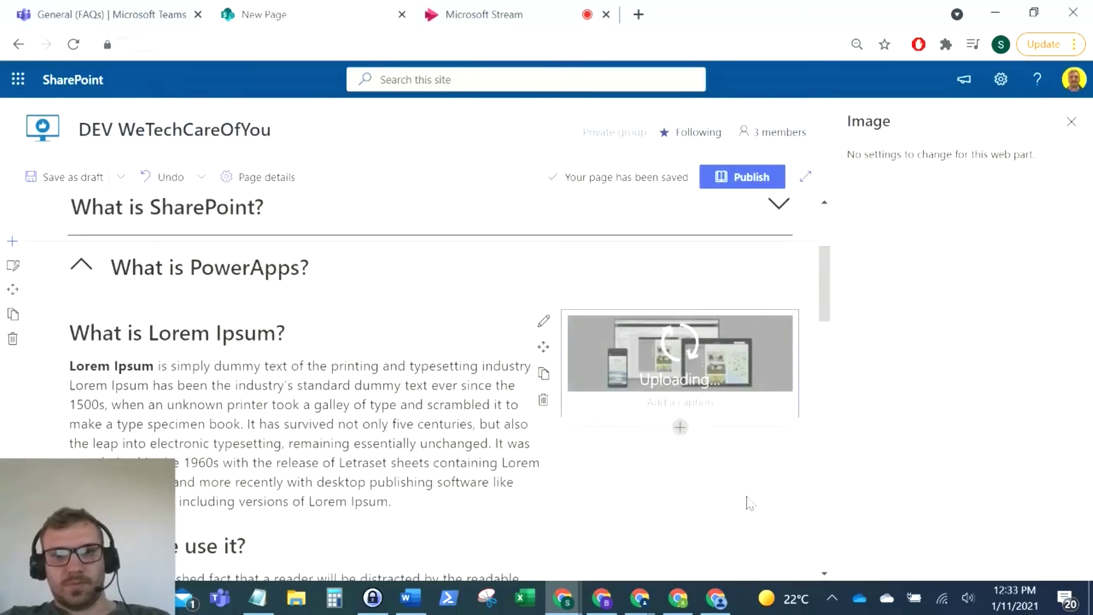
{"action": "scroll", "coordinate": [379, 416], "scroll_direction": "down", "scroll_amount": 6}
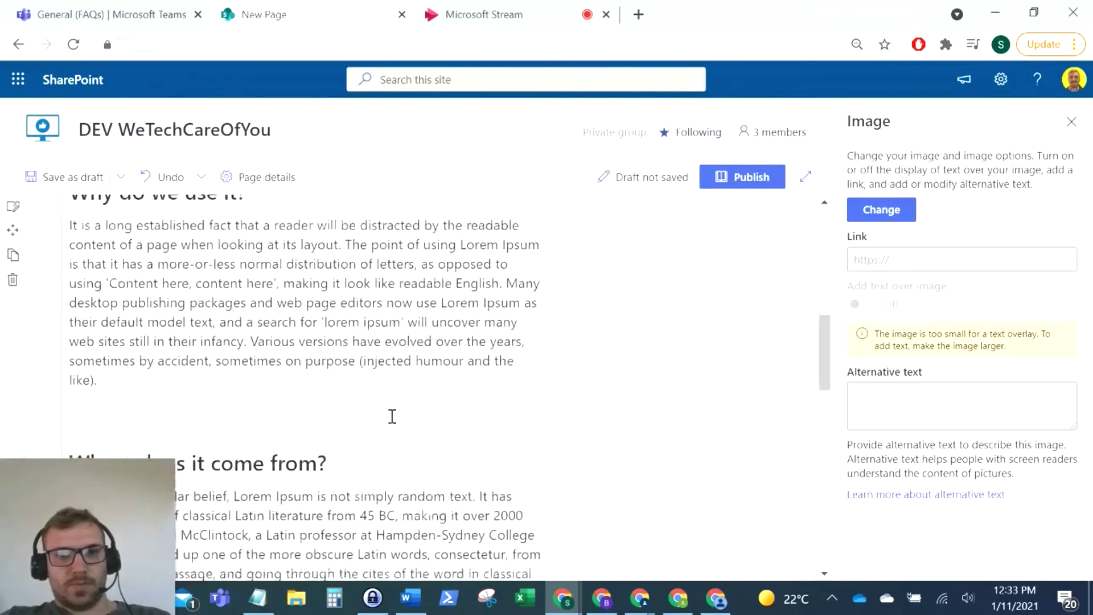
{"action": "scroll", "coordinate": [387, 416], "scroll_direction": "up", "scroll_amount": 6}
{"action": "scroll", "coordinate": [91, 387], "scroll_direction": "up", "scroll_amount": 5}
{"action": "scroll", "coordinate": [88, 373], "scroll_direction": "down", "scroll_amount": 2}
{"action": "left_click", "coordinate": [83, 351]}
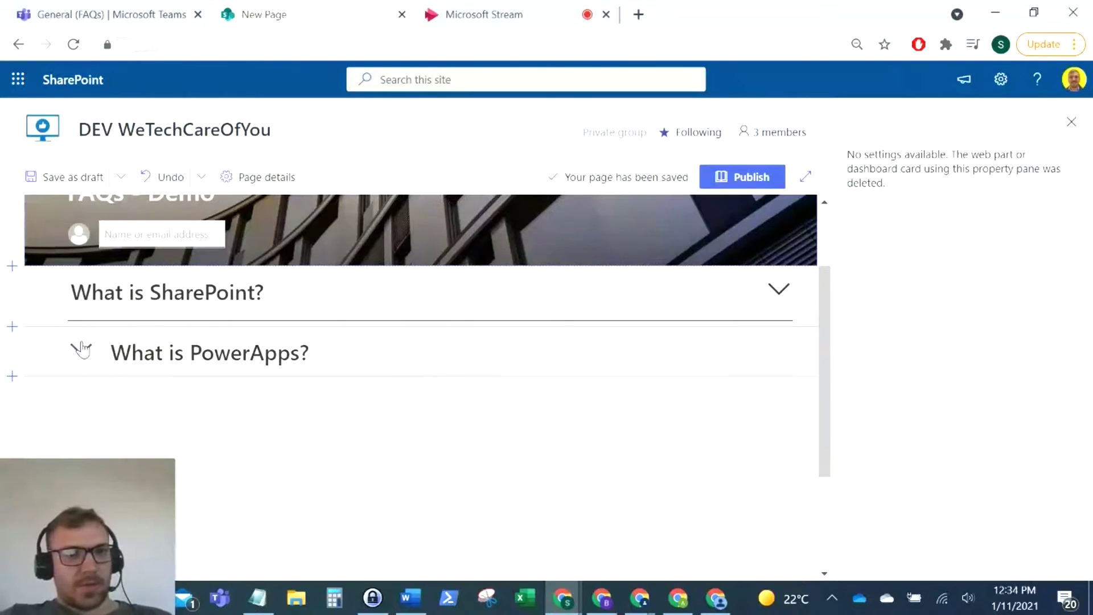
Right-align the What is PowerApps? section's expand/collapse arrow to match What is SharePoint?
{"action": "left_click", "coordinate": [49, 349]}
{"action": "scroll", "coordinate": [891, 389], "scroll_direction": "down", "scroll_amount": 3}
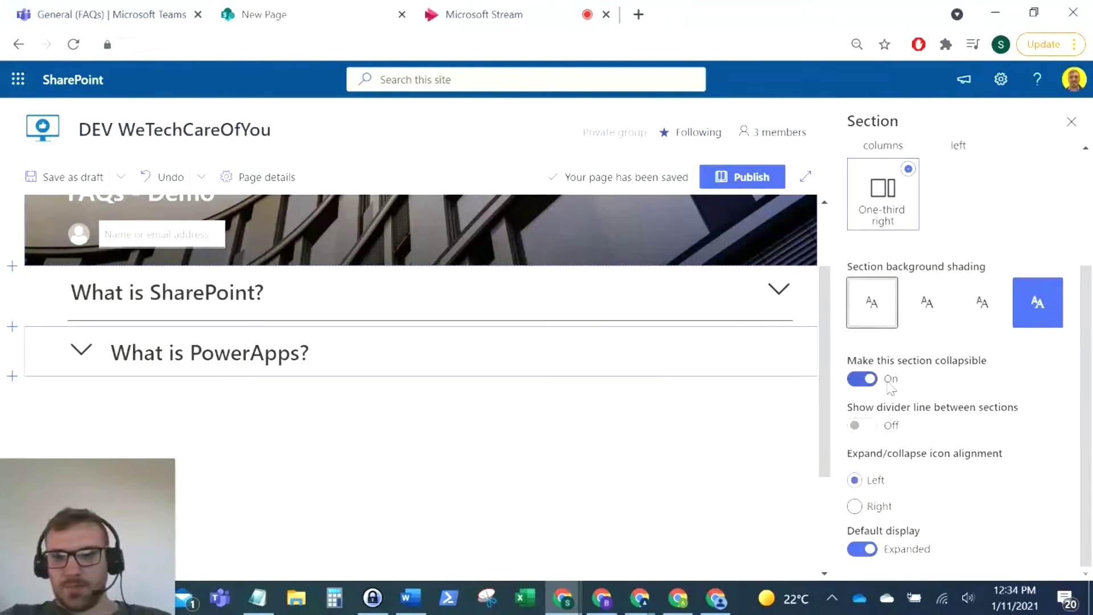
{"action": "left_click", "coordinate": [855, 506]}
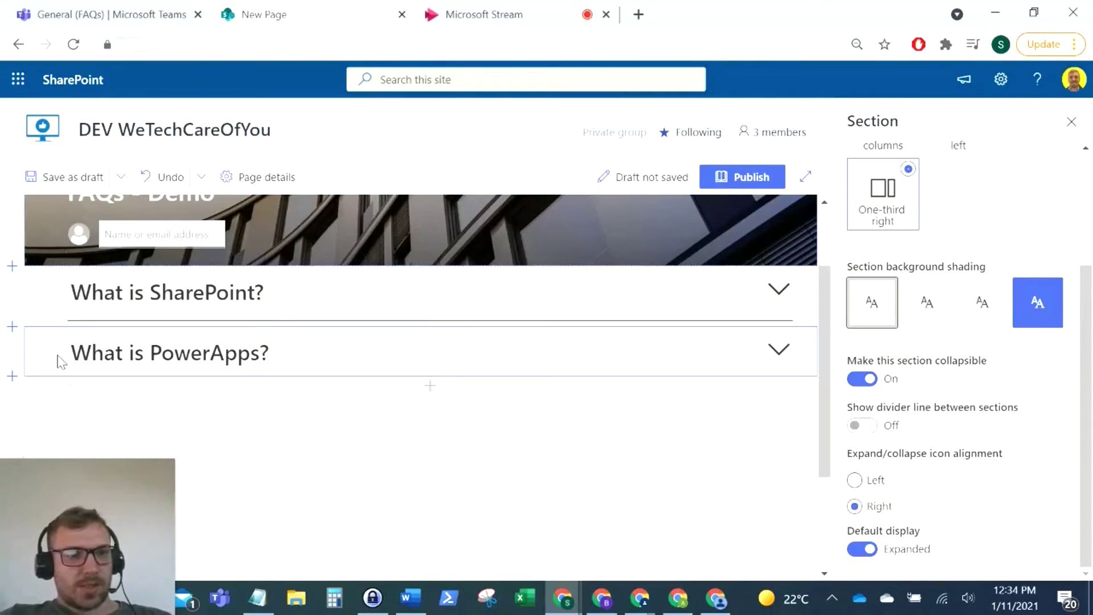
{"action": "left_click", "coordinate": [1069, 119]}
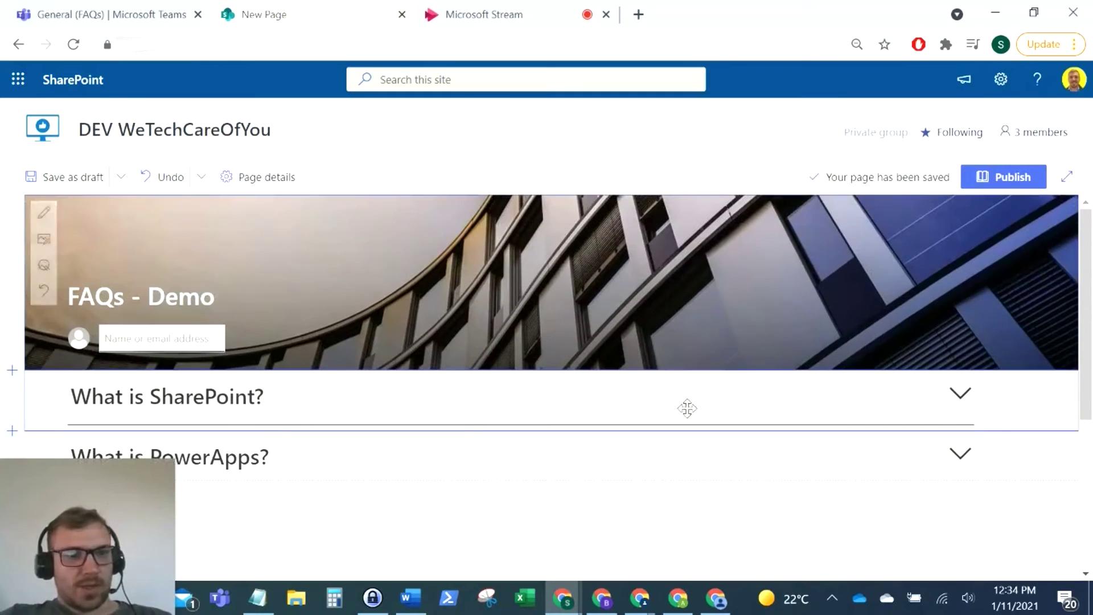
Duplicate the What is SharePoint? answer into a new Lorem Ipsum section and bring up its section settings
{"action": "left_click", "coordinate": [959, 401]}
{"action": "left_click", "coordinate": [12, 273]}
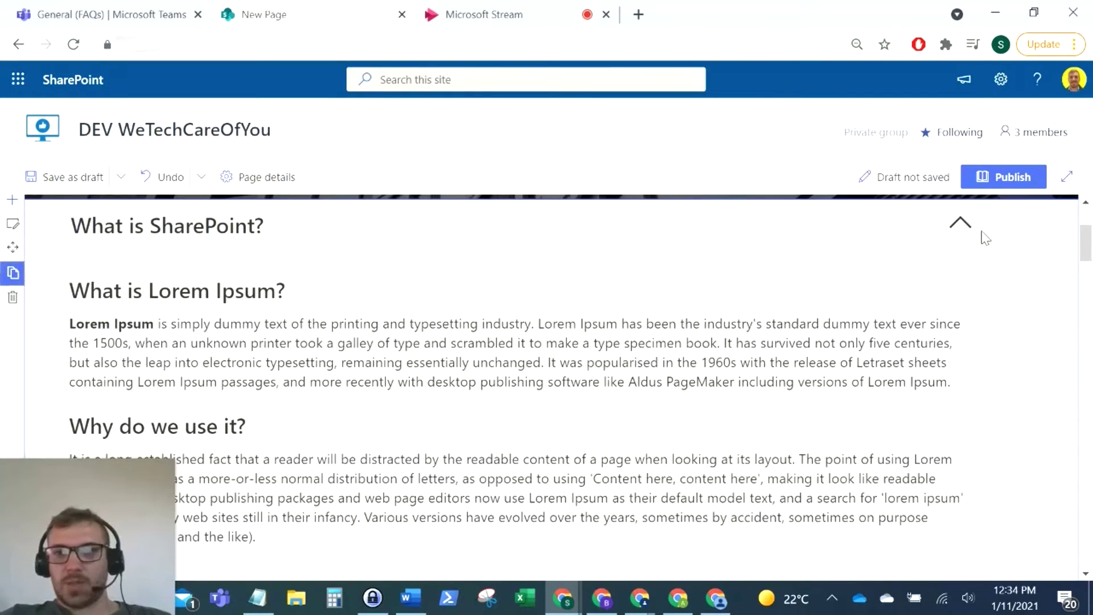
{"action": "left_click", "coordinate": [962, 223]}
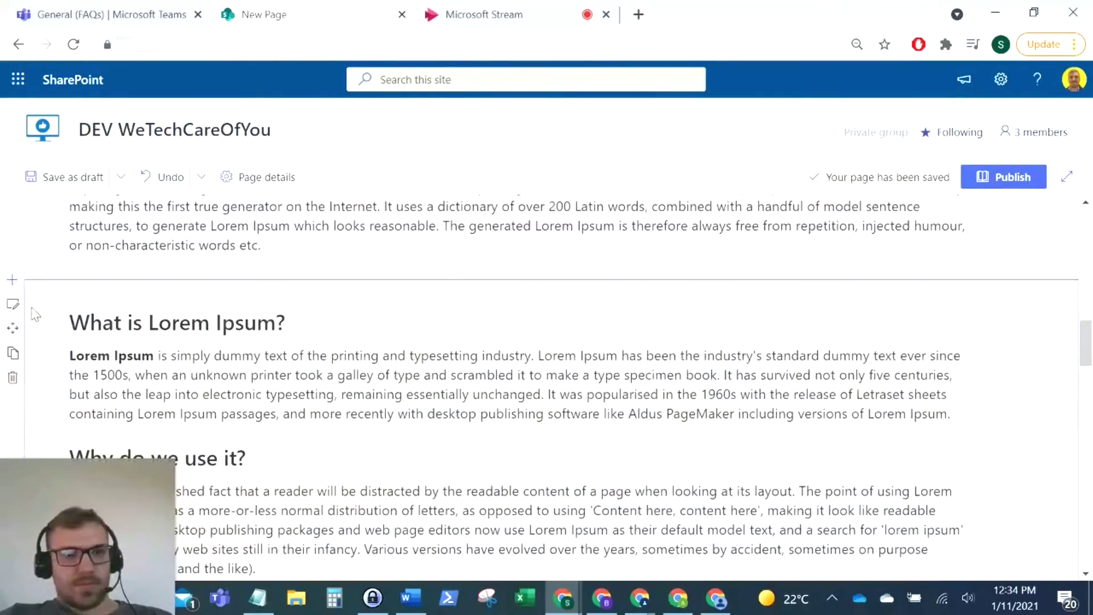
{"action": "scroll", "coordinate": [57, 307], "scroll_direction": "up", "scroll_amount": 15}
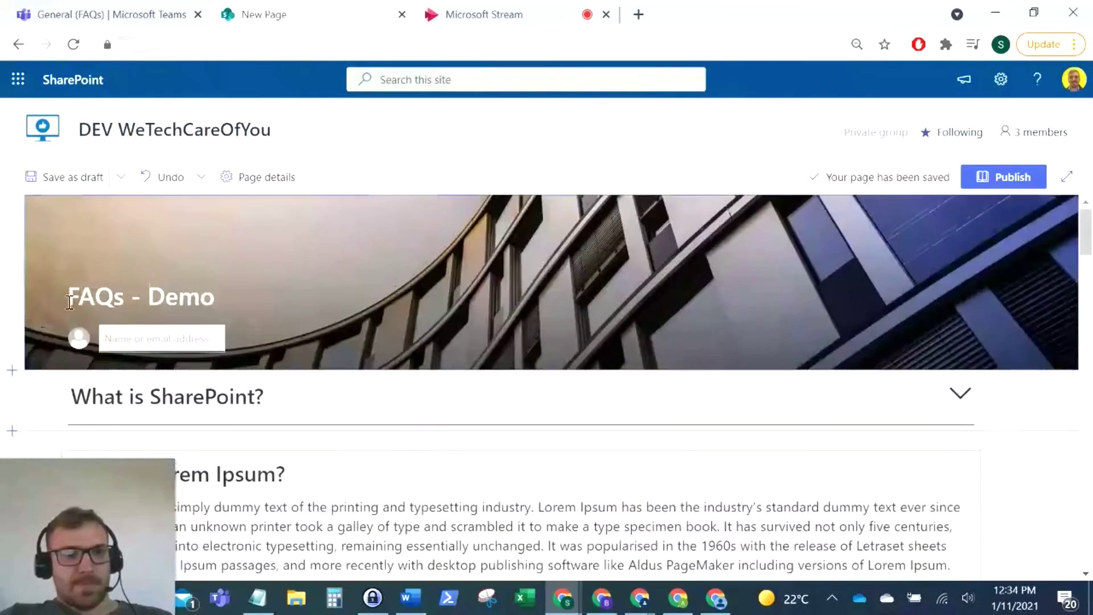
{"action": "scroll", "coordinate": [109, 392], "scroll_direction": "down", "scroll_amount": 1}
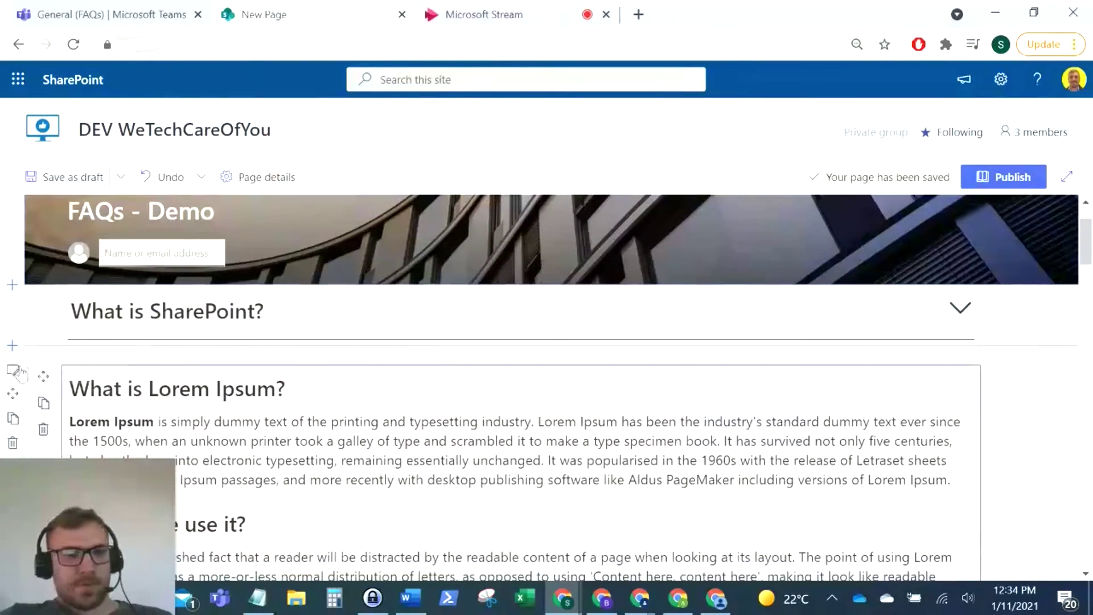
{"action": "left_click", "coordinate": [13, 370]}
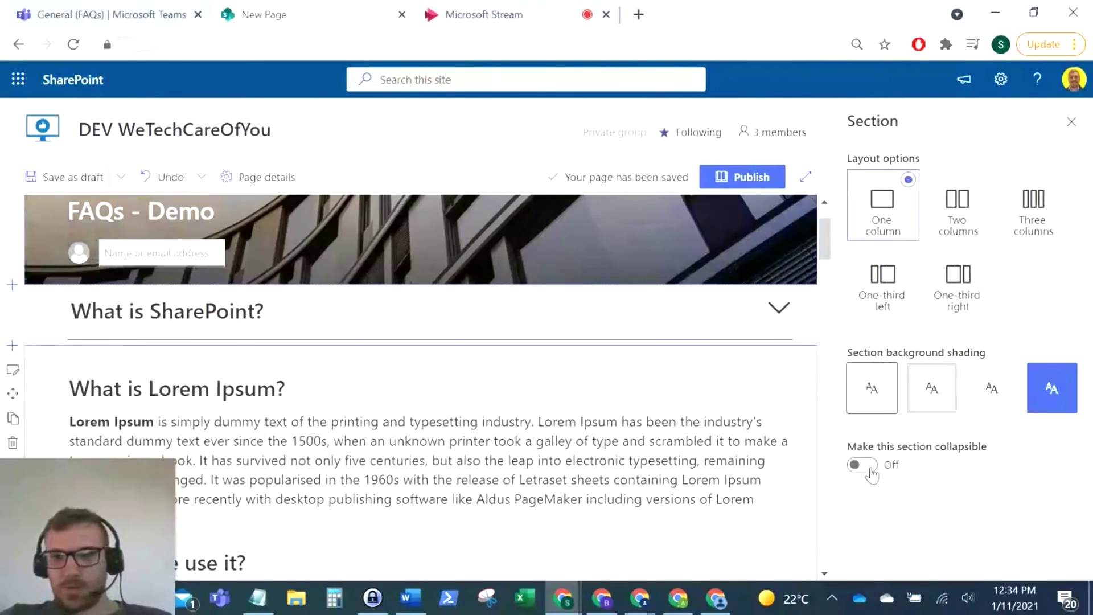
Make the duplicated section collapsible and title it 'What is Power Automate?'
{"action": "left_click", "coordinate": [862, 466]}
{"action": "left_click", "coordinate": [1072, 121]}
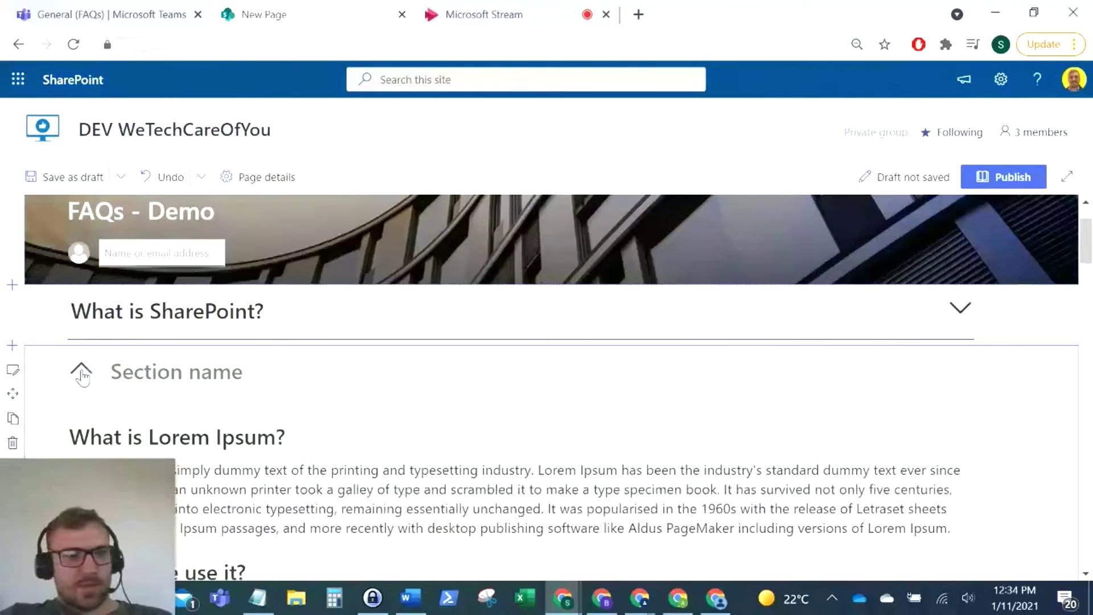
{"action": "left_click", "coordinate": [214, 376]}
{"action": "type", "text": "W"}
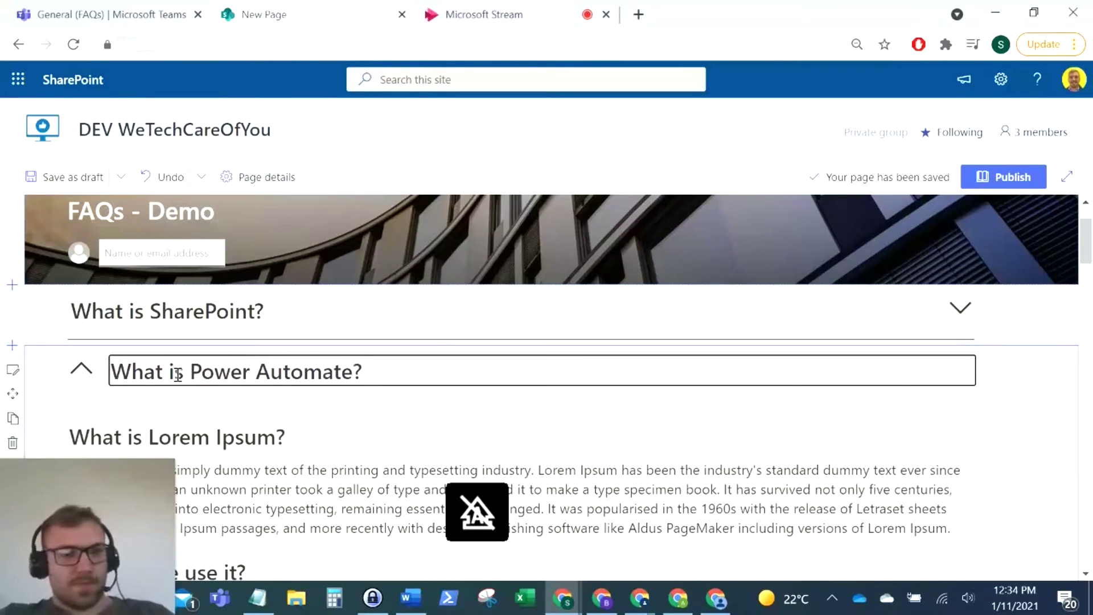
Right-align the Power Automate section's expand/collapse arrow and collapse the section
{"action": "left_click", "coordinate": [591, 419]}
{"action": "left_click", "coordinate": [12, 370]}
{"action": "scroll", "coordinate": [1041, 464], "scroll_direction": "down", "scroll_amount": 3}
{"action": "left_click", "coordinate": [856, 506]}
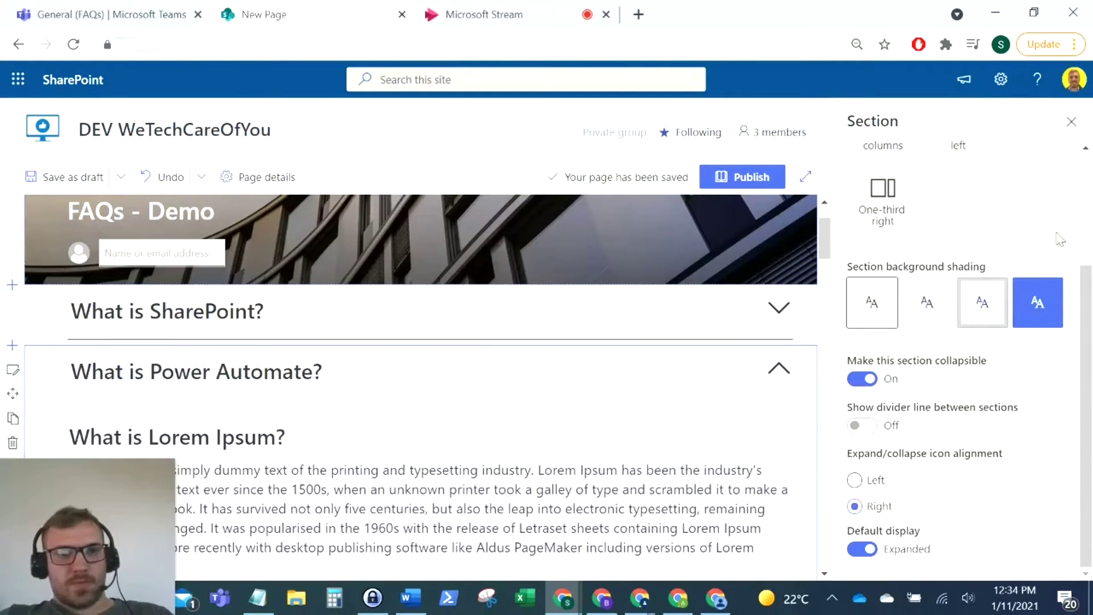
{"action": "left_click", "coordinate": [1072, 122]}
{"action": "left_click", "coordinate": [952, 369]}
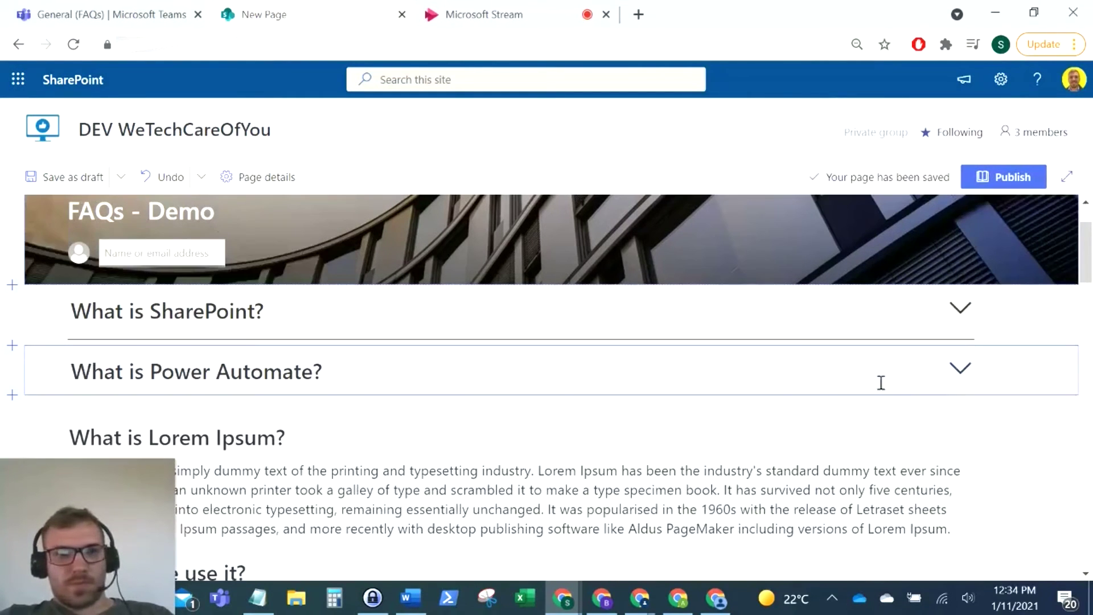
Turn on Make this section collapsible for the next section below
{"action": "left_click", "coordinate": [521, 404]}
{"action": "left_click", "coordinate": [12, 419]}
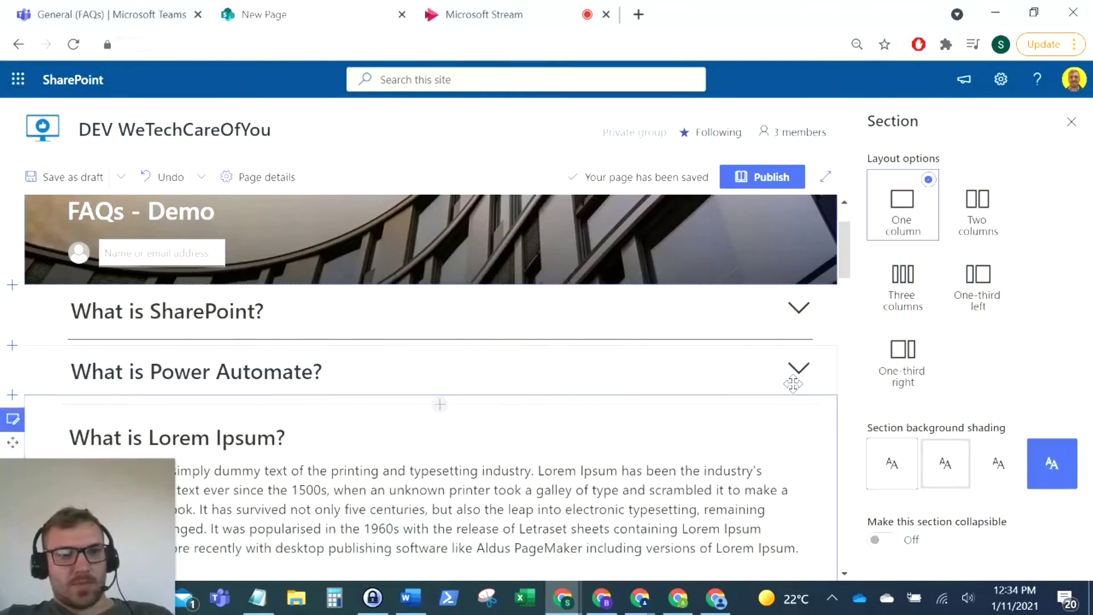
{"action": "left_click", "coordinate": [862, 464]}
{"action": "scroll", "coordinate": [963, 434], "scroll_direction": "down", "scroll_amount": 3}
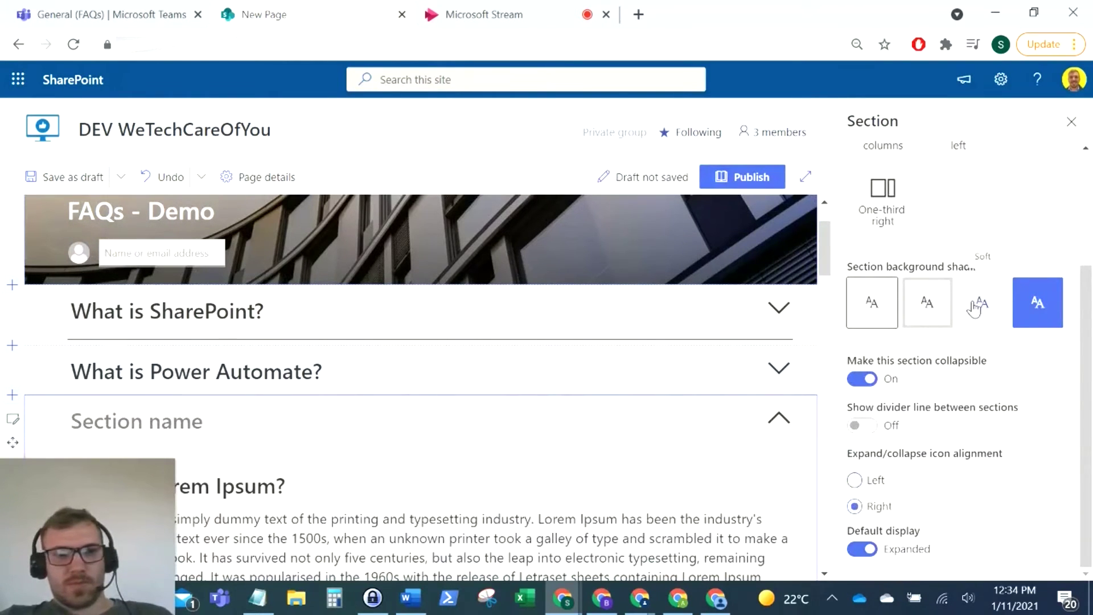
Title the new collapsible section 'What is Power BI?'
{"action": "left_click", "coordinate": [1071, 122]}
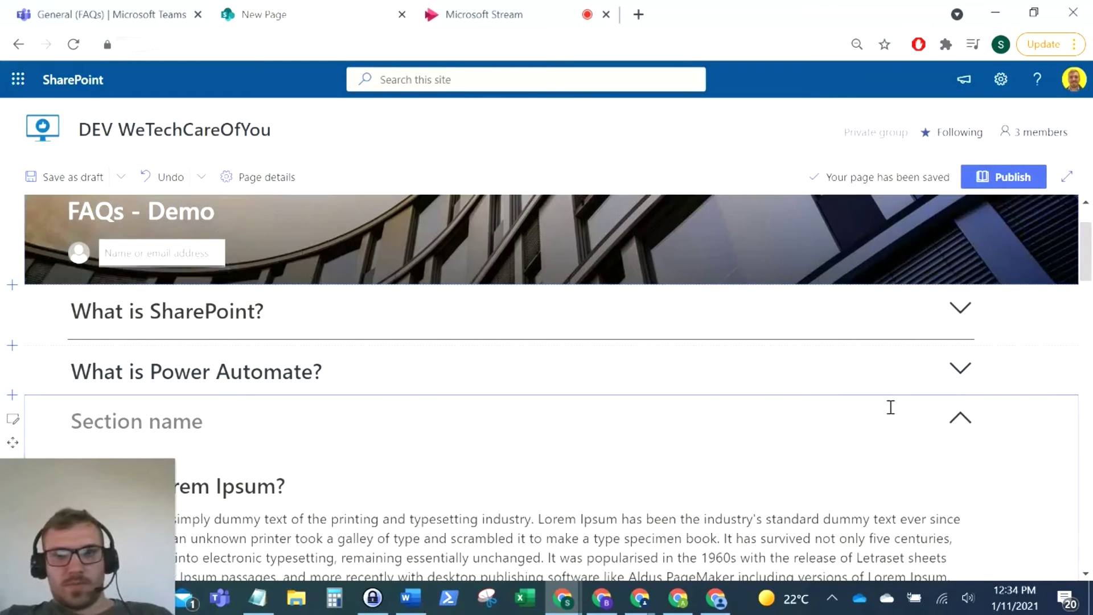
{"action": "left_click", "coordinate": [158, 425]}
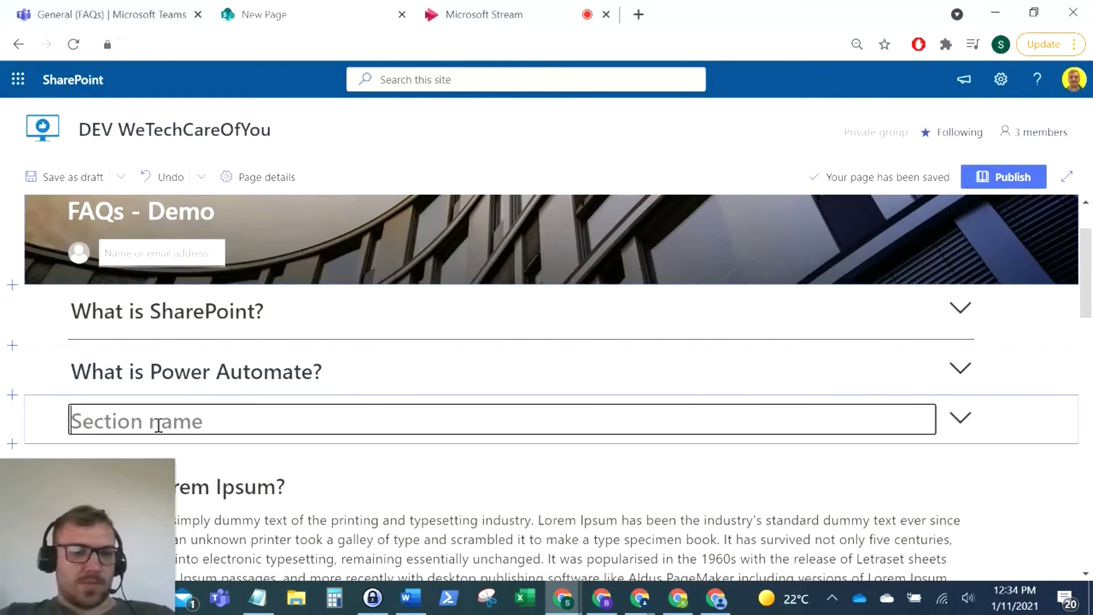
{"action": "type", "text": "What is Powe"}
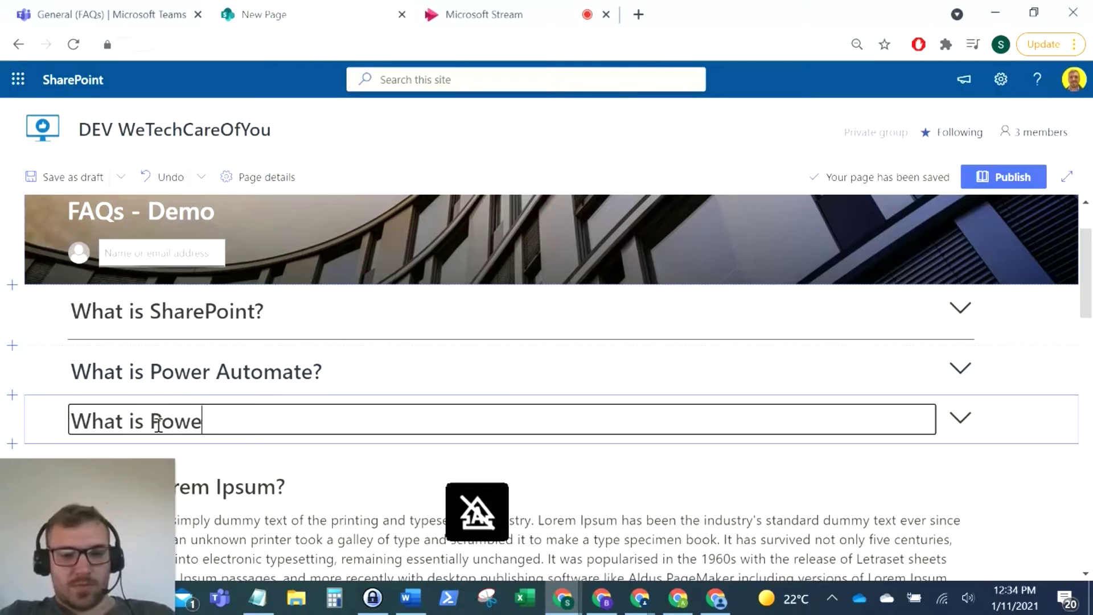
{"action": "type", "text": "r BI?"}
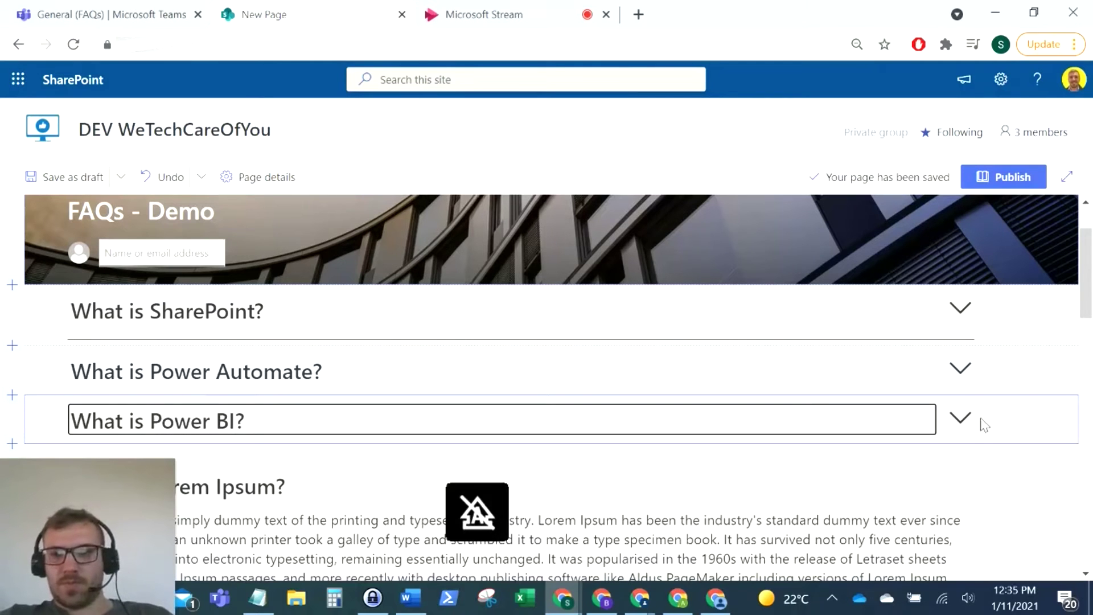
{"action": "left_click", "coordinate": [949, 417]}
{"action": "left_click", "coordinate": [947, 416]}
{"action": "scroll", "coordinate": [481, 384], "scroll_direction": "down", "scroll_amount": 1}
{"action": "left_click", "coordinate": [295, 398]}
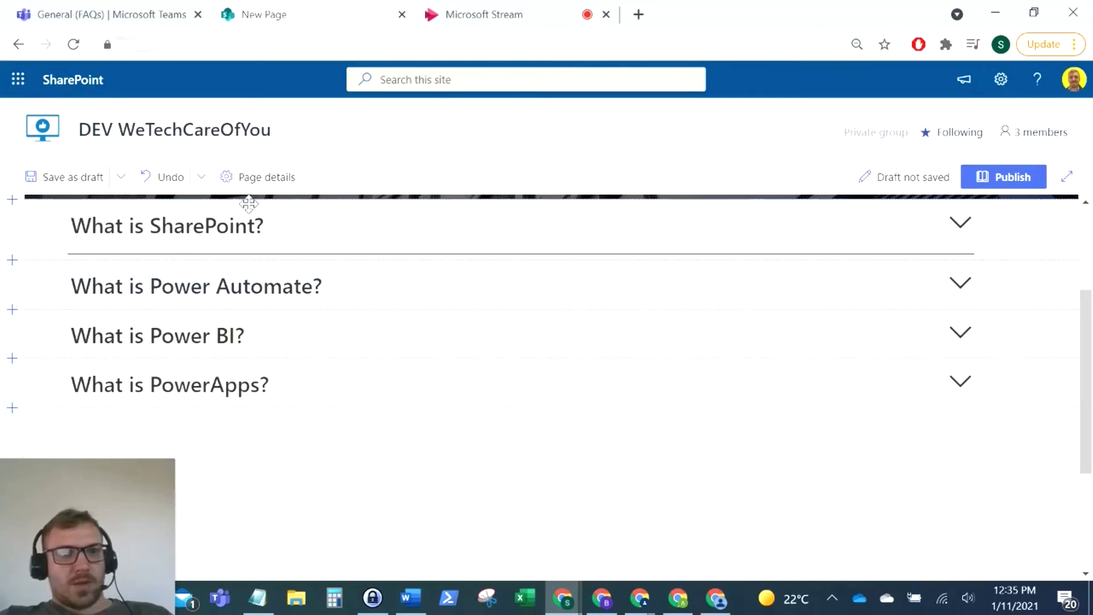
Check the What is PowerApps? section settings, collapse it, and select What is SharePoint?
{"action": "left_click", "coordinate": [320, 391]}
{"action": "key", "text": "Return"}
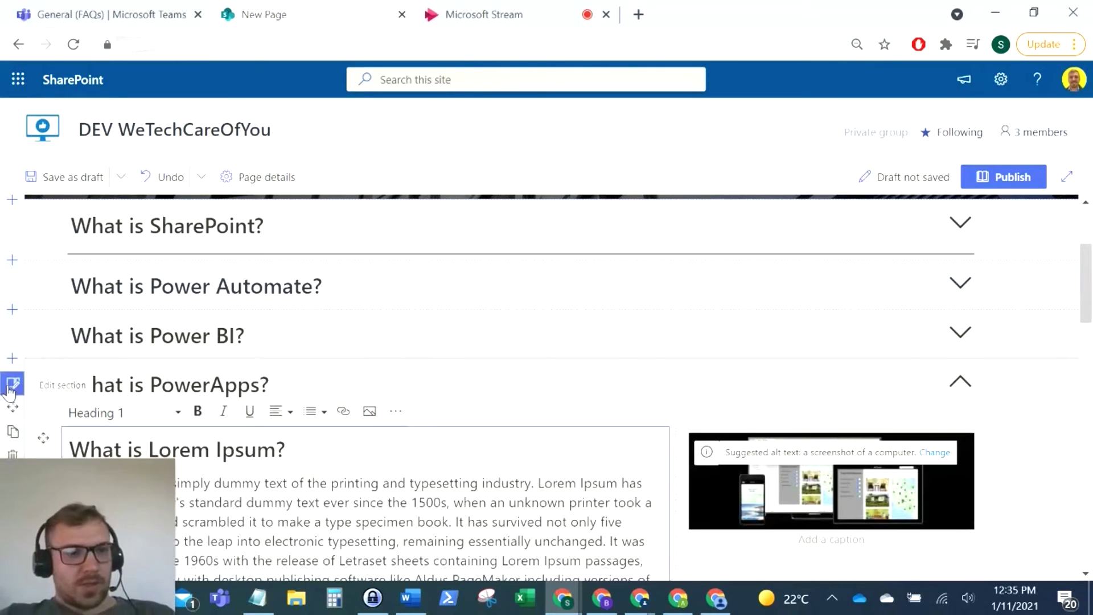
{"action": "left_click", "coordinate": [12, 383]}
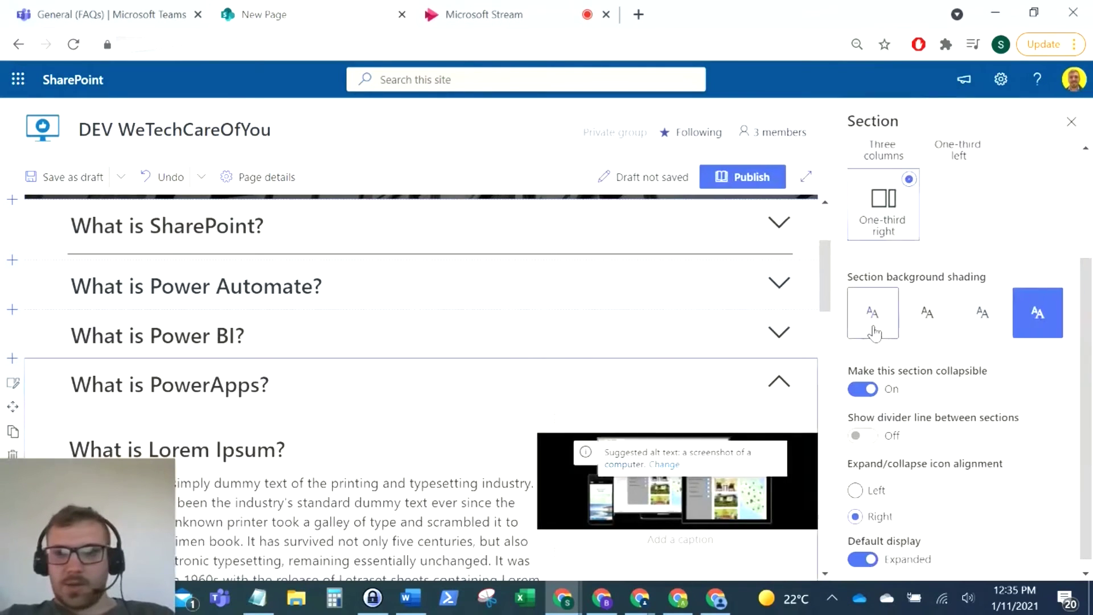
{"action": "left_click", "coordinate": [1070, 121]}
{"action": "left_click", "coordinate": [859, 405]}
{"action": "scroll", "coordinate": [249, 408], "scroll_direction": "up", "scroll_amount": 3}
{"action": "scroll", "coordinate": [237, 361], "scroll_direction": "down", "scroll_amount": 3}
{"action": "left_click", "coordinate": [67, 230]}
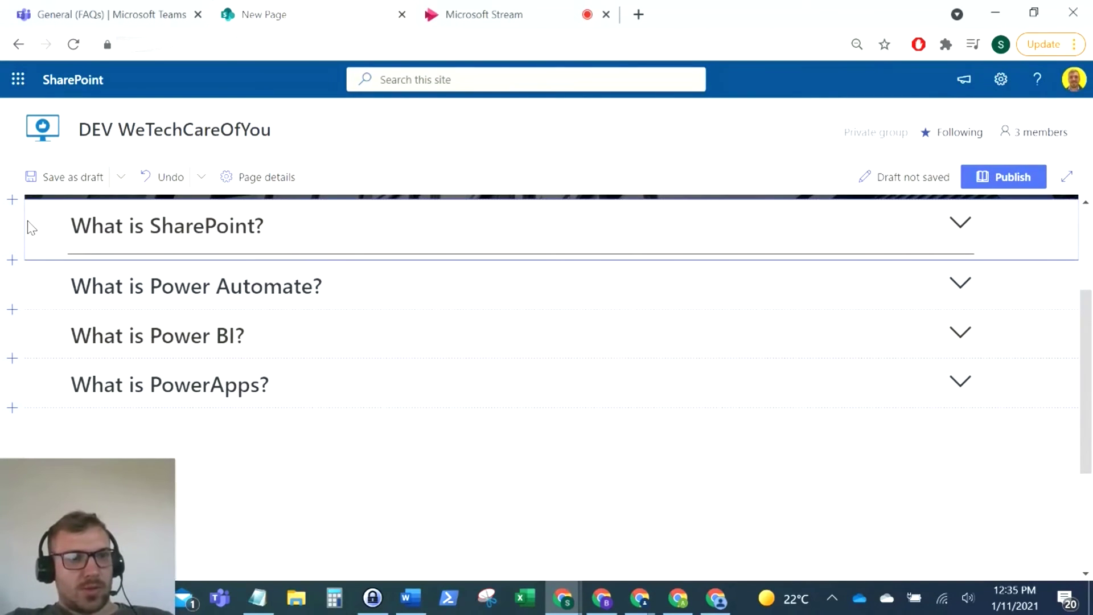
Publish FAQs - Demo, copy its page address, and return to the Teams channel tab
{"action": "scroll", "coordinate": [381, 450], "scroll_direction": "up", "scroll_amount": 2}
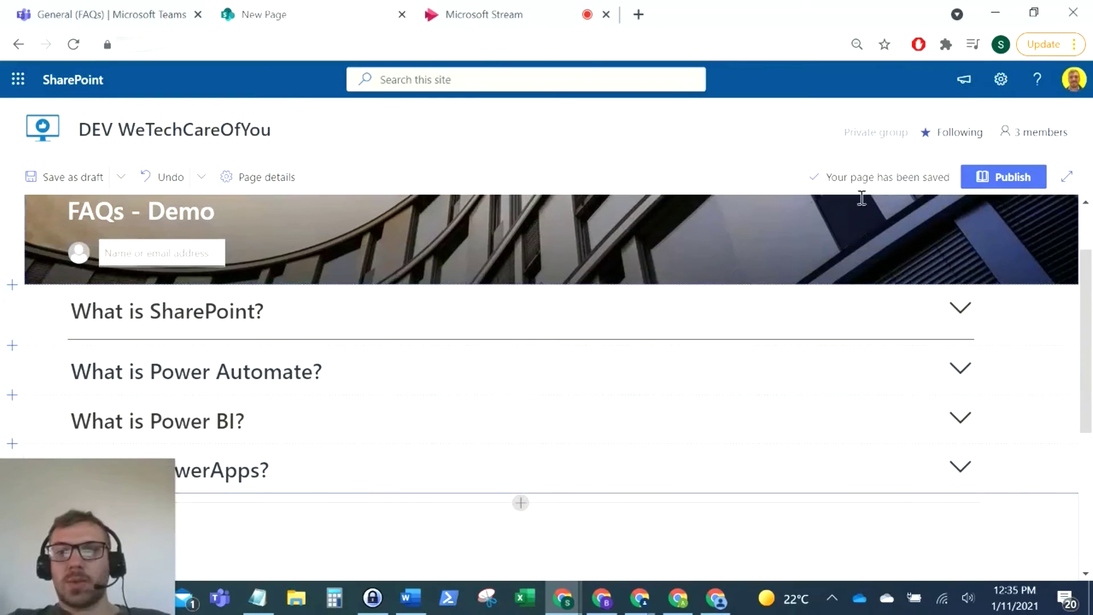
{"action": "left_click", "coordinate": [979, 178]}
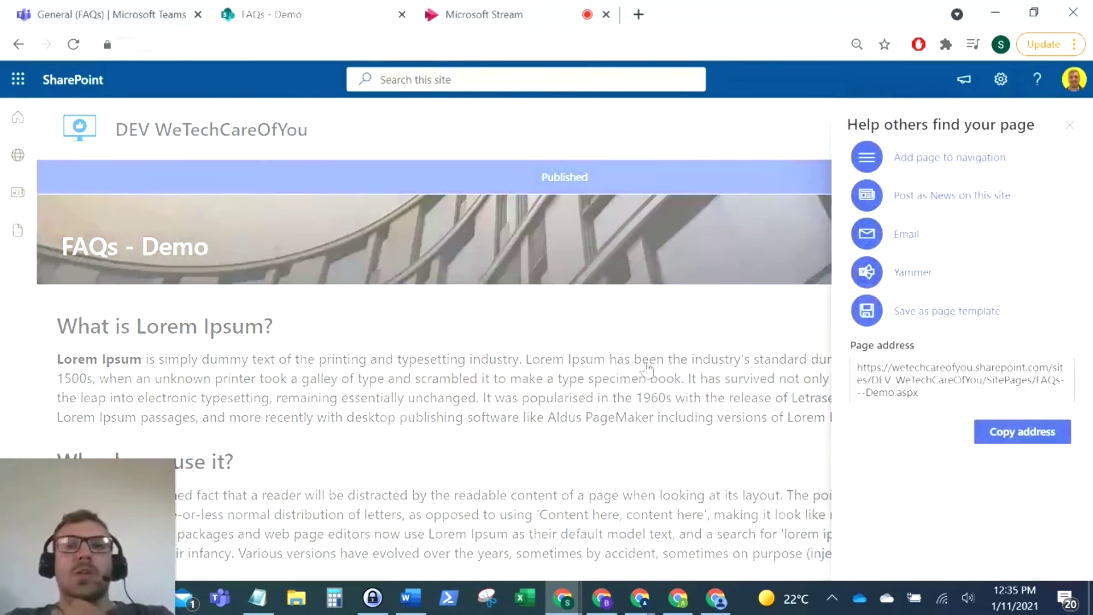
{"action": "left_click", "coordinate": [1025, 431]}
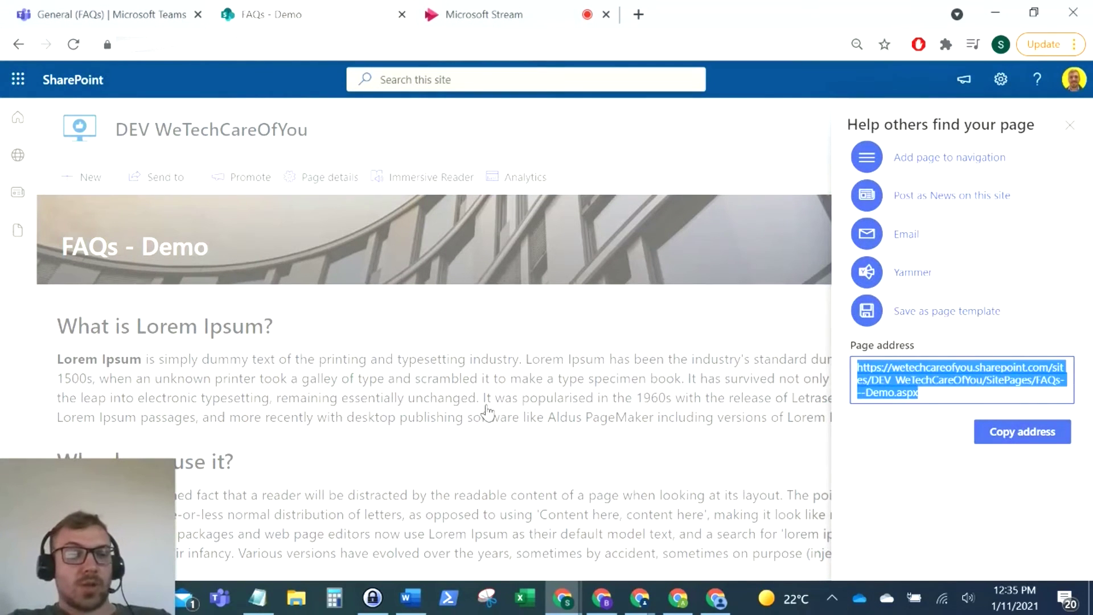
{"action": "left_click", "coordinate": [165, 8]}
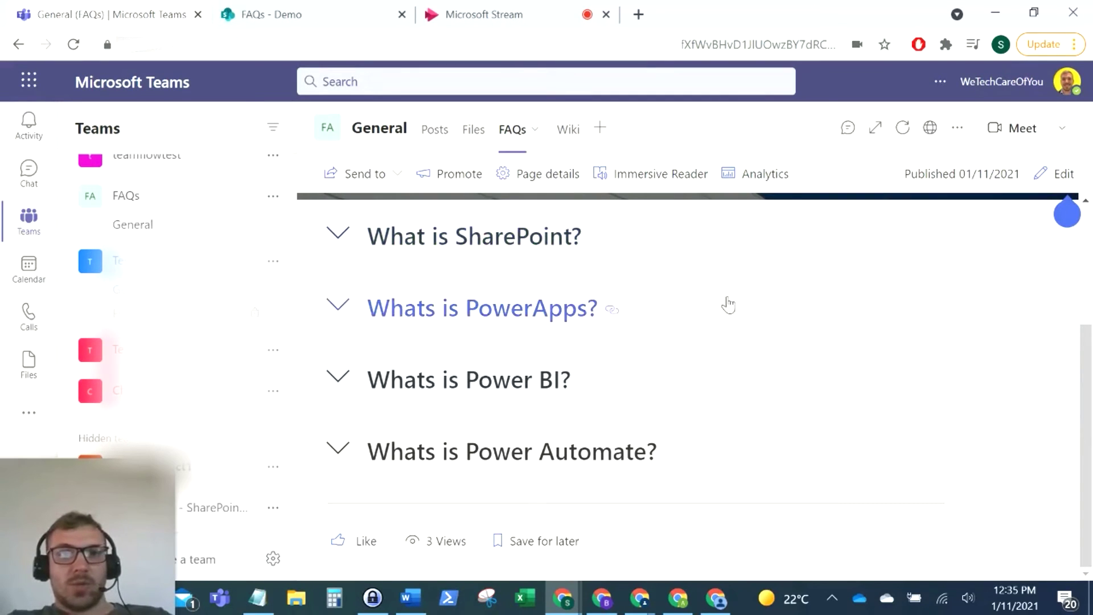
Add a SharePoint tab via Any SharePoint site, pasting the FAQs---Demo.aspx page URL, and save
{"action": "scroll", "coordinate": [683, 313], "scroll_direction": "up", "scroll_amount": 3}
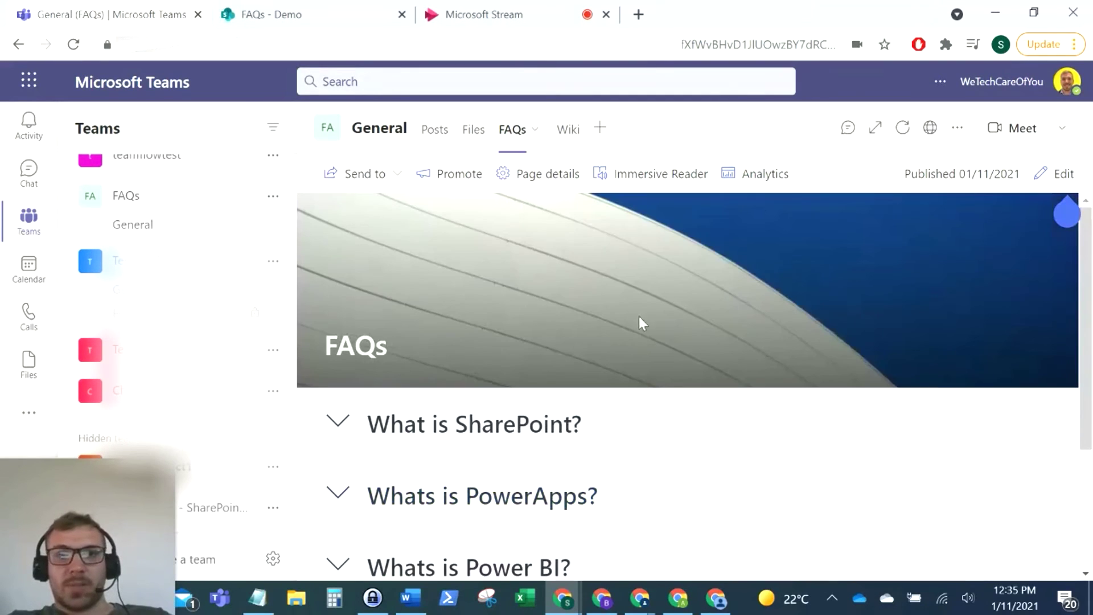
{"action": "left_click", "coordinate": [600, 129]}
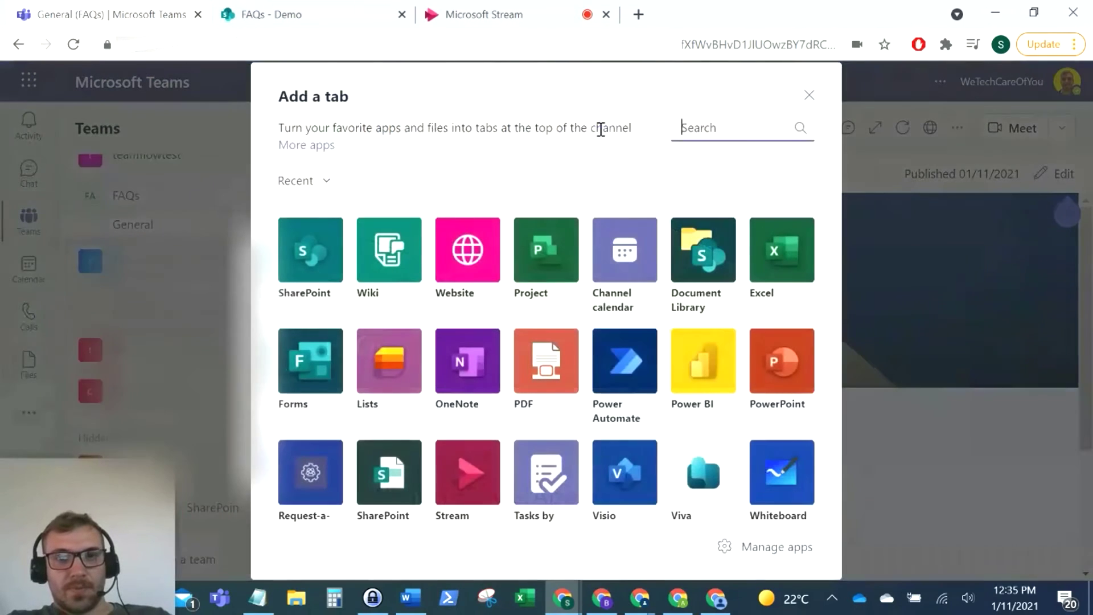
{"action": "left_click", "coordinate": [312, 257]}
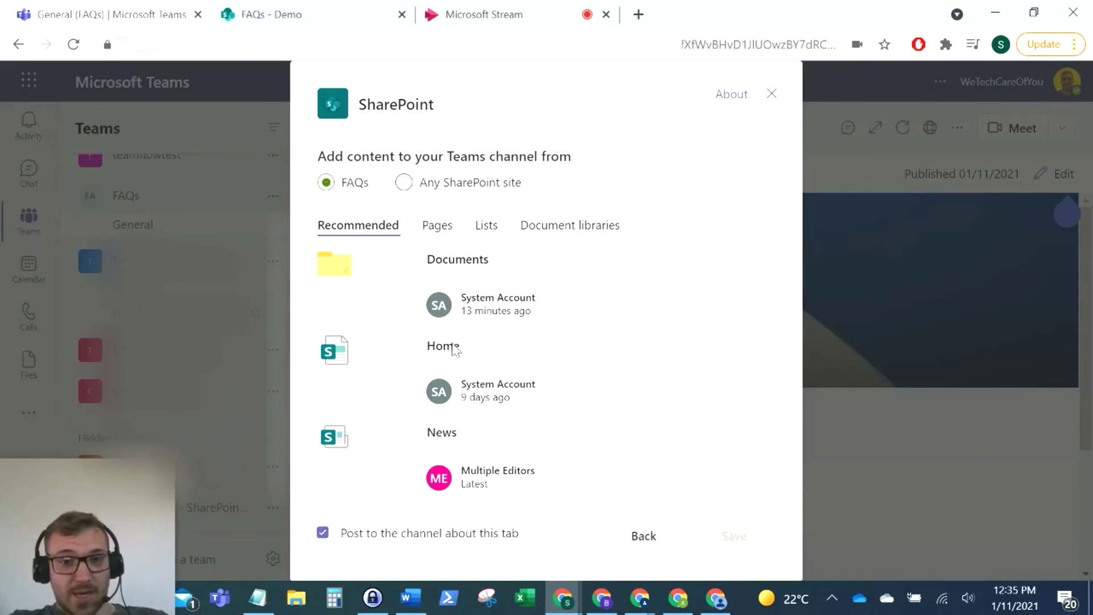
{"action": "left_click", "coordinate": [431, 226]}
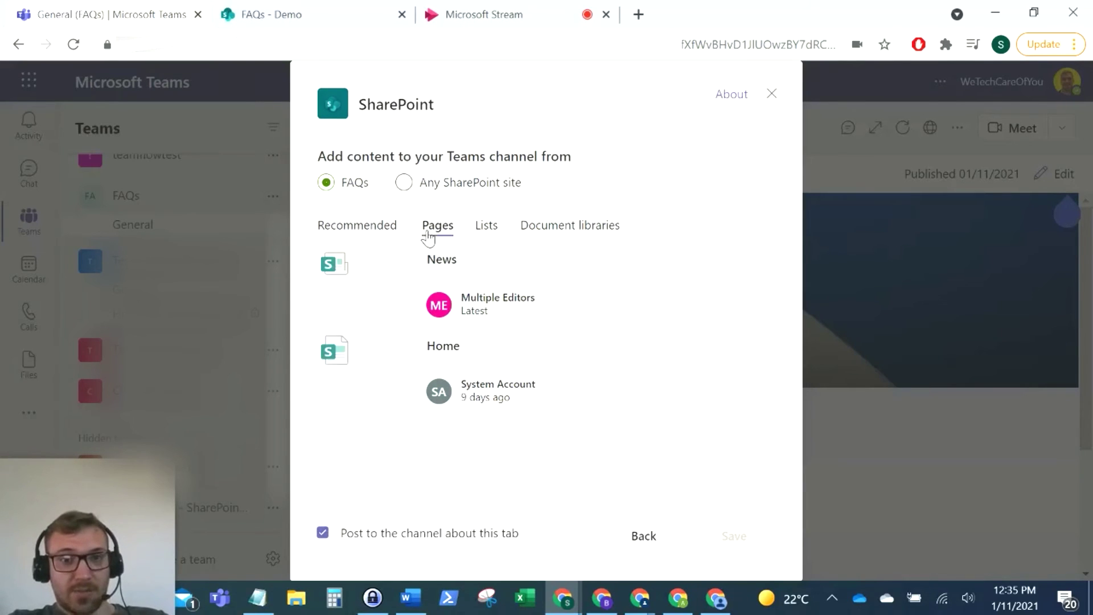
{"action": "left_click", "coordinate": [404, 183]}
{"action": "key", "text": "ctrl+v"}
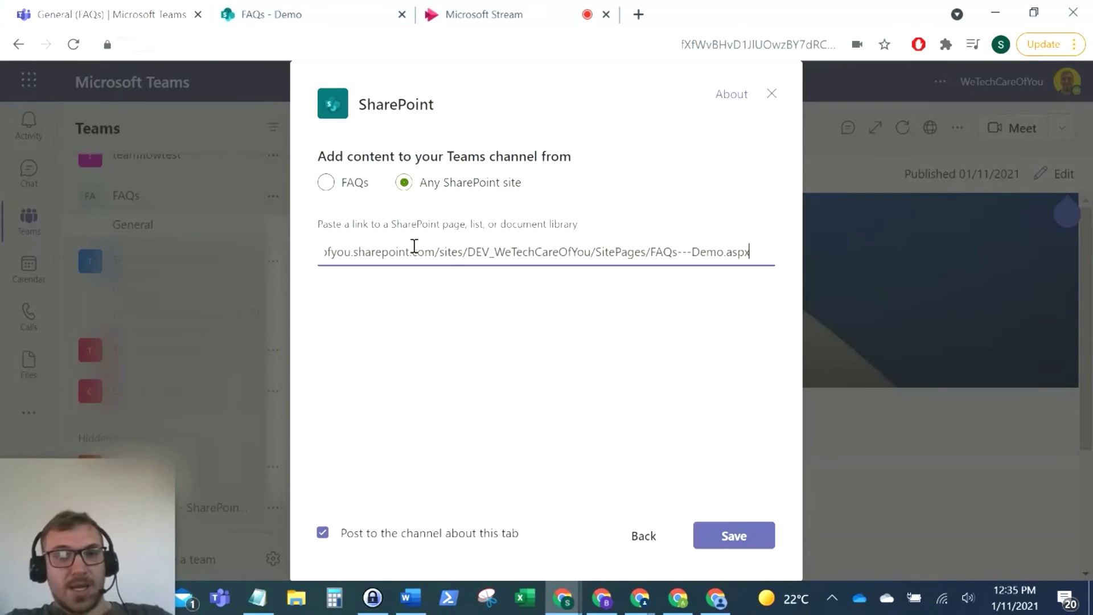
{"action": "left_click", "coordinate": [730, 541]}
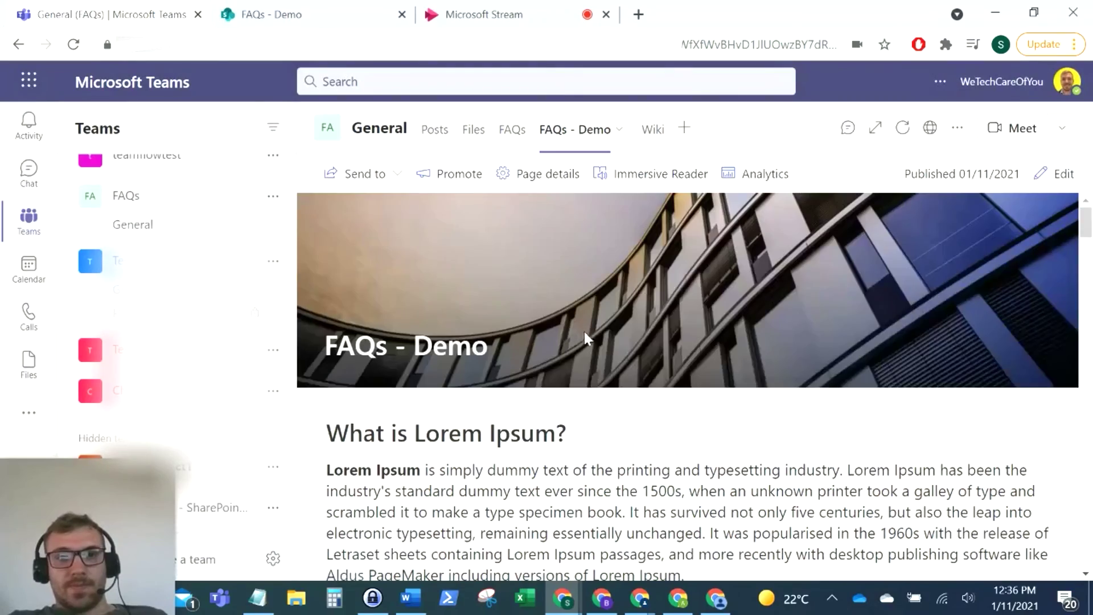
Scroll through the new FAQs - Demo tab in Teams, then return to the SharePoint page
{"action": "scroll", "coordinate": [587, 370], "scroll_direction": "down", "scroll_amount": 15}
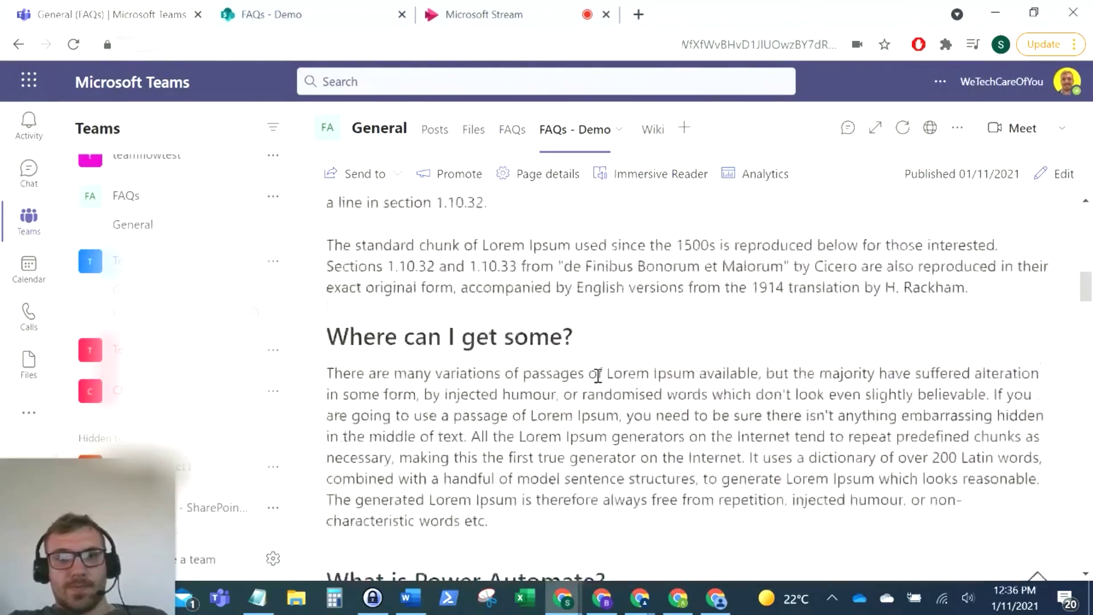
{"action": "scroll", "coordinate": [598, 376], "scroll_direction": "down", "scroll_amount": 5}
{"action": "scroll", "coordinate": [598, 373], "scroll_direction": "up", "scroll_amount": 15}
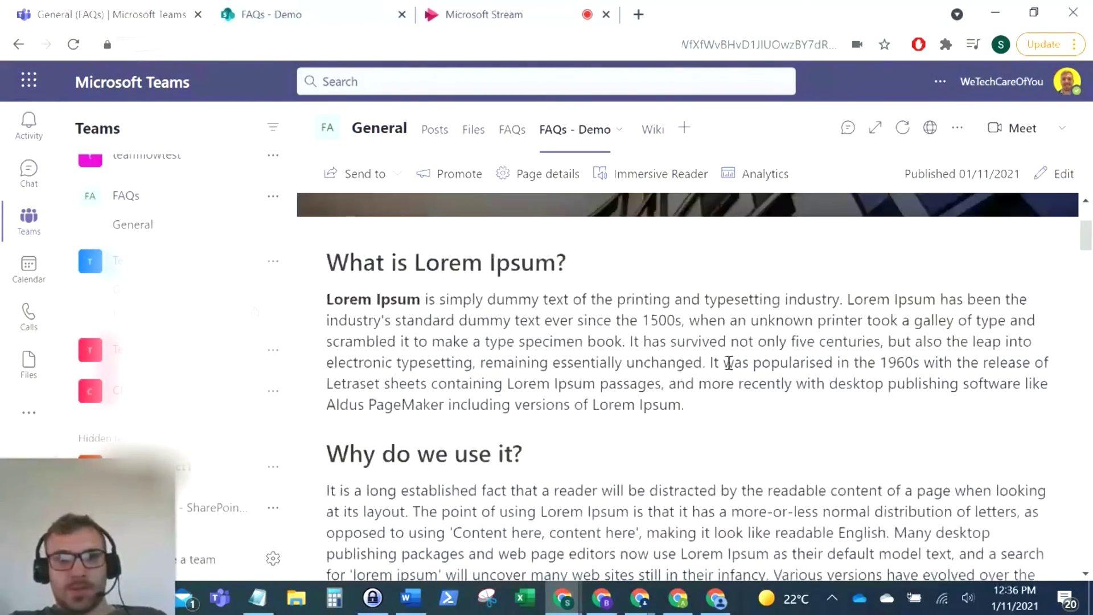
{"action": "scroll", "coordinate": [720, 365], "scroll_direction": "up", "scroll_amount": 2}
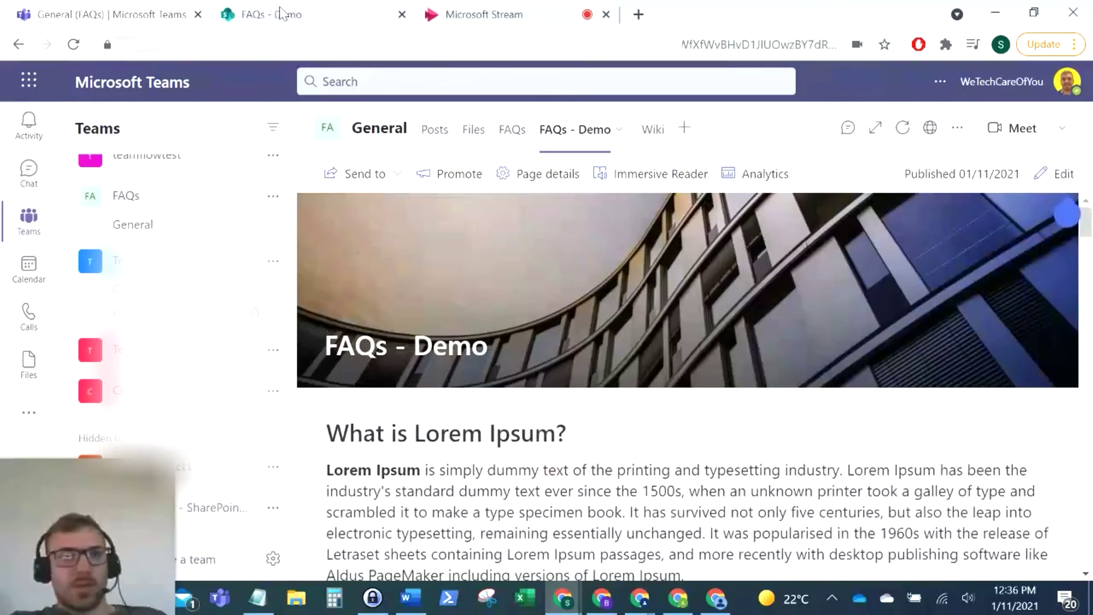
{"action": "left_click", "coordinate": [281, 13]}
Dismiss the Help others find your page prompt and put FAQs - Demo back into edit mode
{"action": "left_click", "coordinate": [1069, 125]}
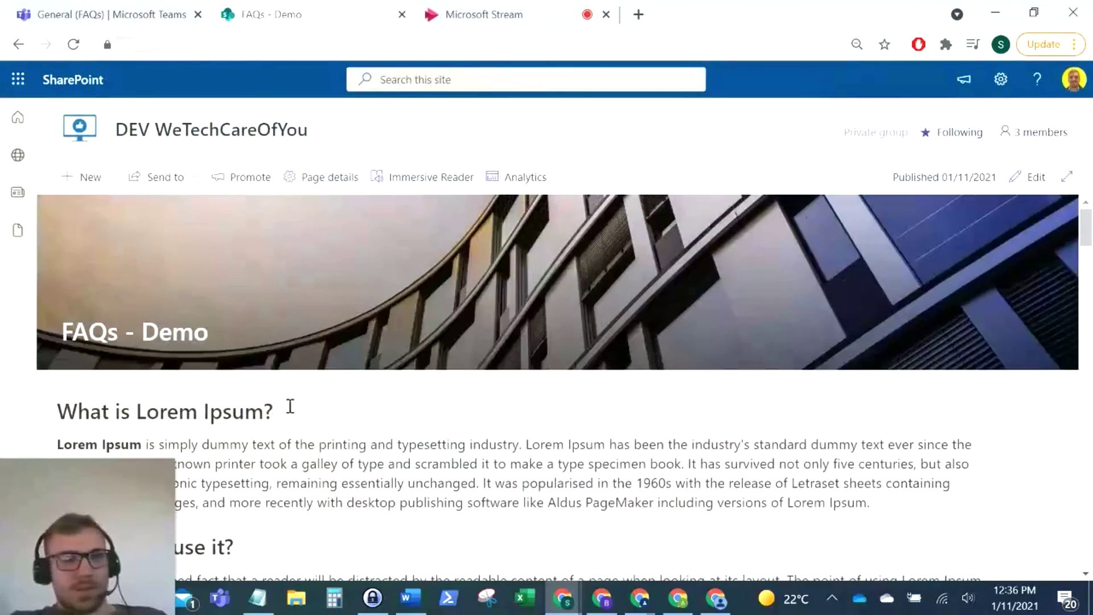
{"action": "left_click", "coordinate": [281, 335]}
{"action": "scroll", "coordinate": [317, 377], "scroll_direction": "up", "scroll_amount": 3}
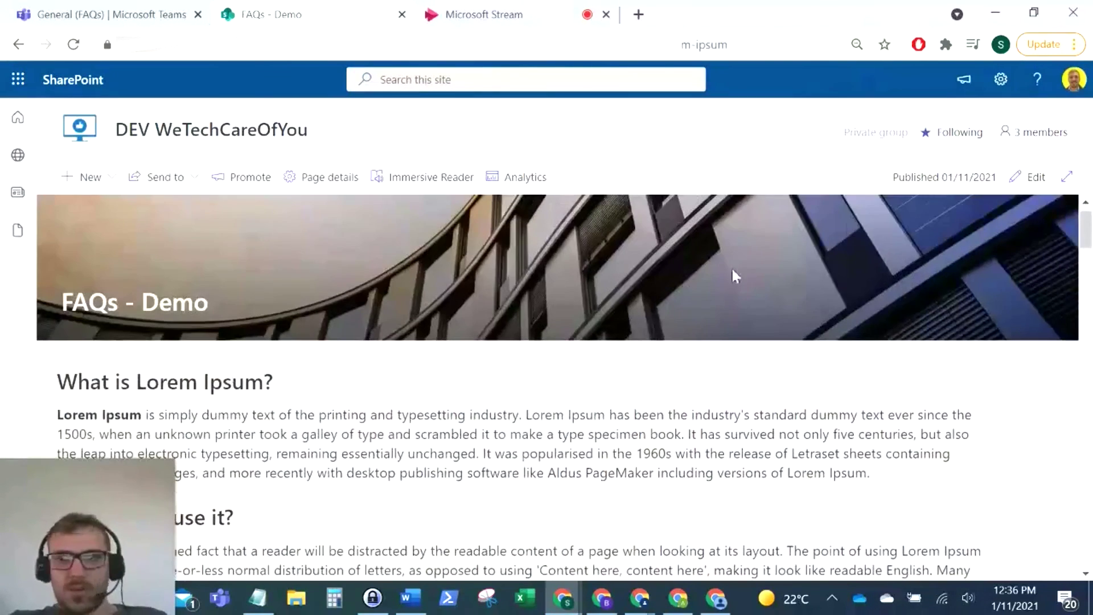
{"action": "left_click", "coordinate": [1014, 179]}
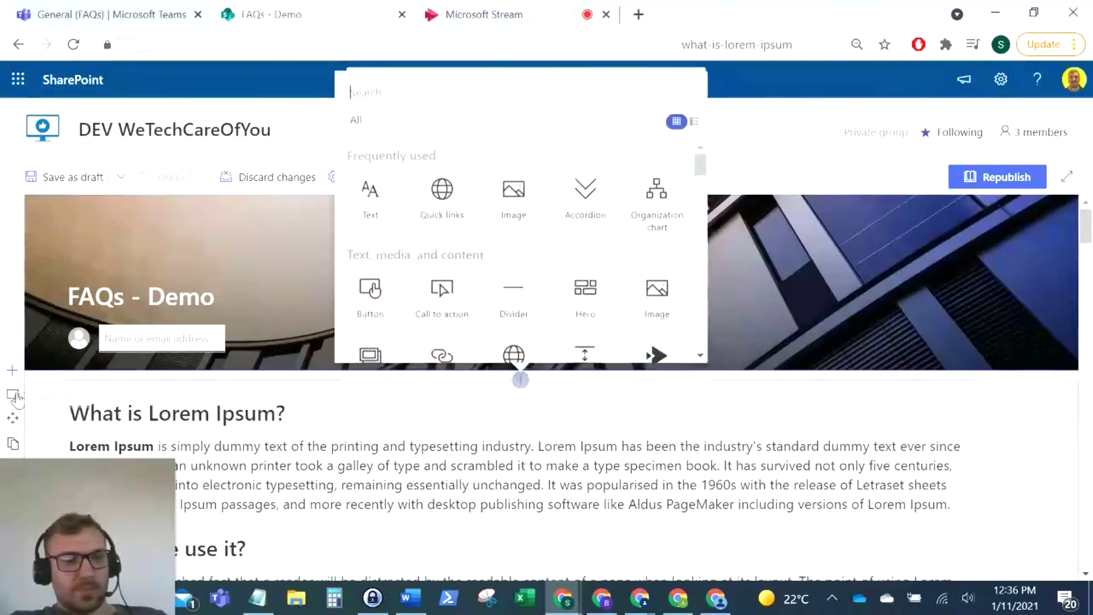
Make the first section collapsible and name it 'What is SharePoint?'
{"action": "left_click", "coordinate": [13, 394]}
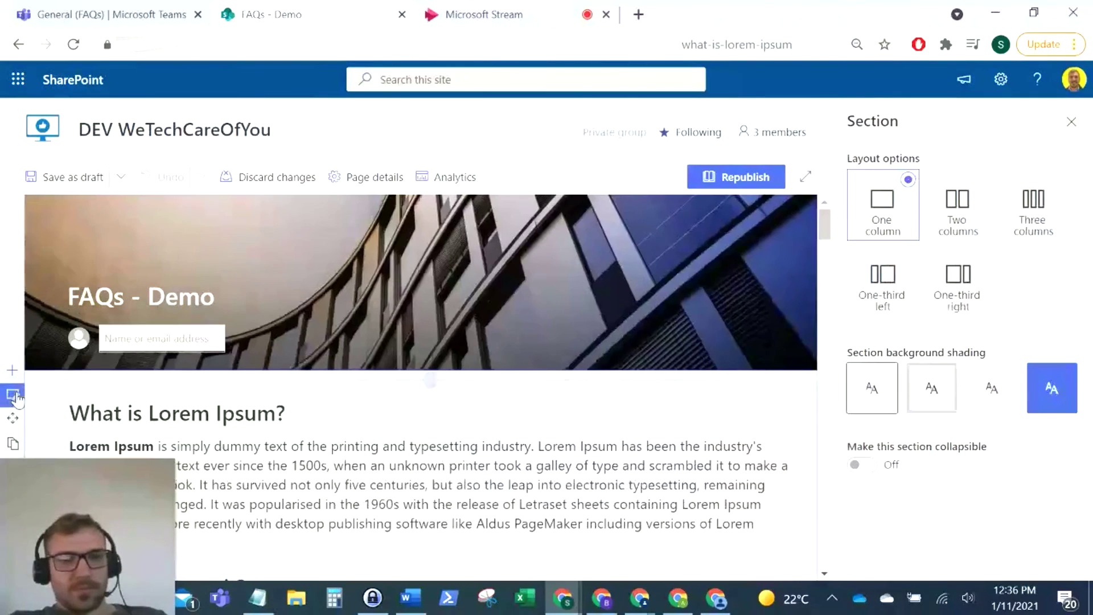
{"action": "left_click", "coordinate": [857, 465]}
{"action": "scroll", "coordinate": [376, 445], "scroll_direction": "down", "scroll_amount": 15}
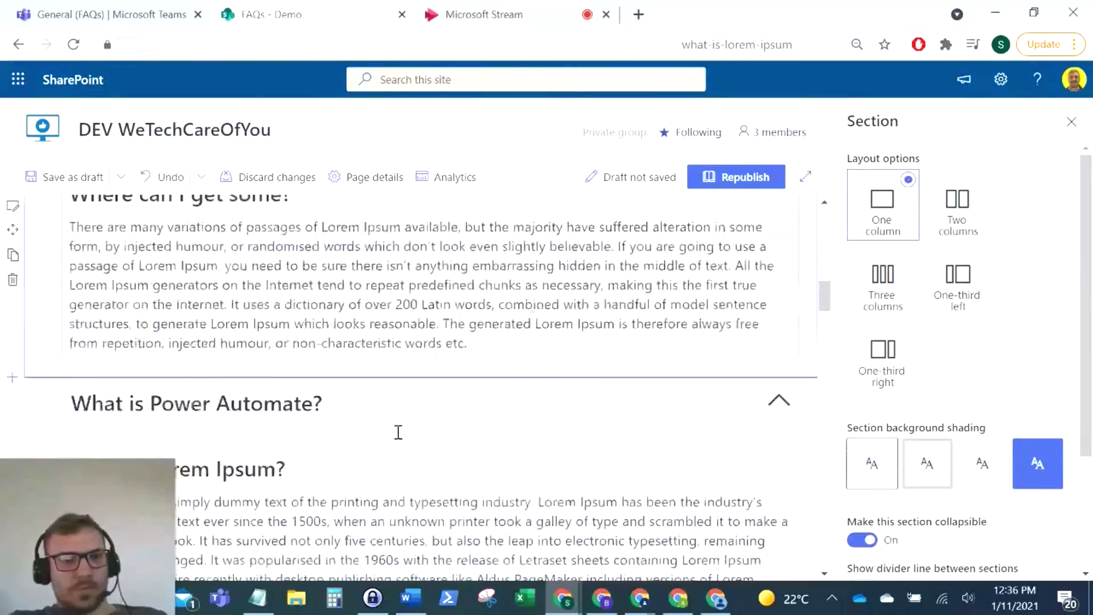
{"action": "scroll", "coordinate": [399, 431], "scroll_direction": "up", "scroll_amount": 2}
{"action": "scroll", "coordinate": [399, 431], "scroll_direction": "up", "scroll_amount": 13}
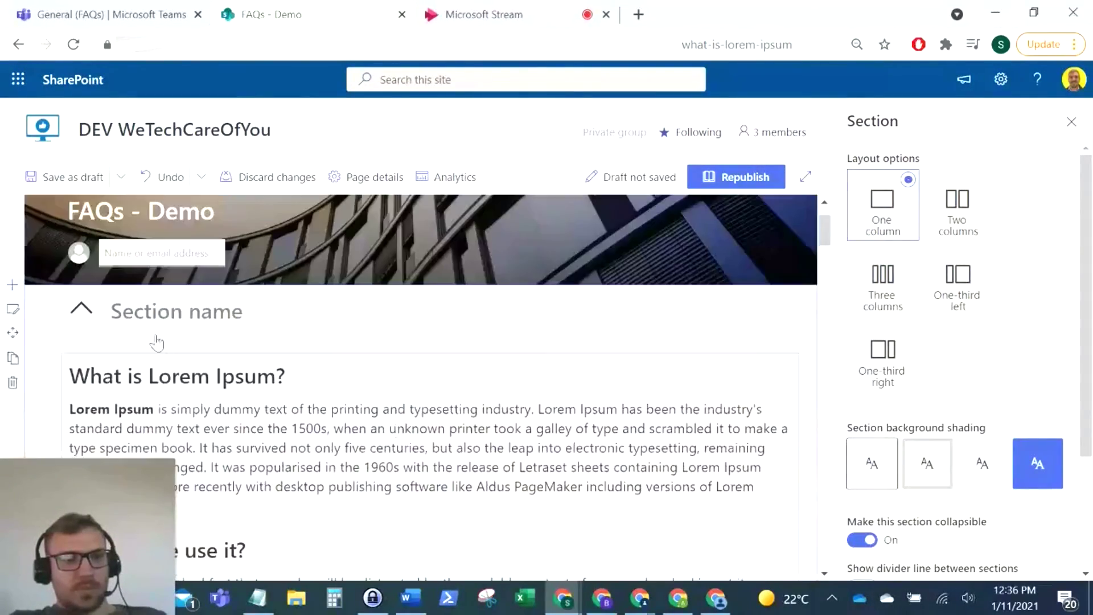
{"action": "left_click", "coordinate": [158, 308]}
{"action": "type", "text": "What is "}
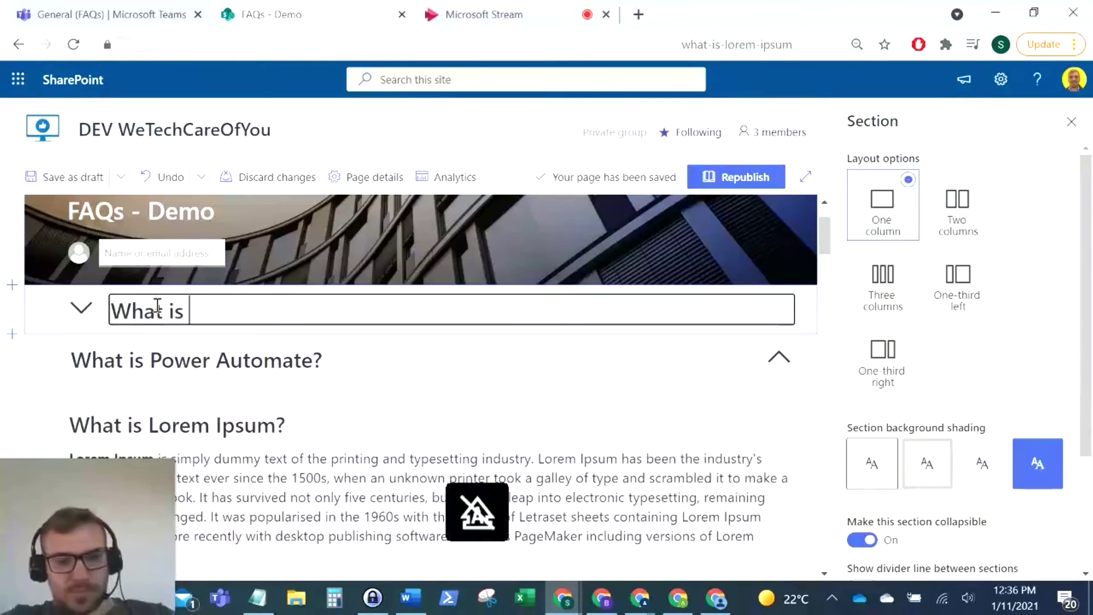
{"action": "type", "text": "SharePoint?"}
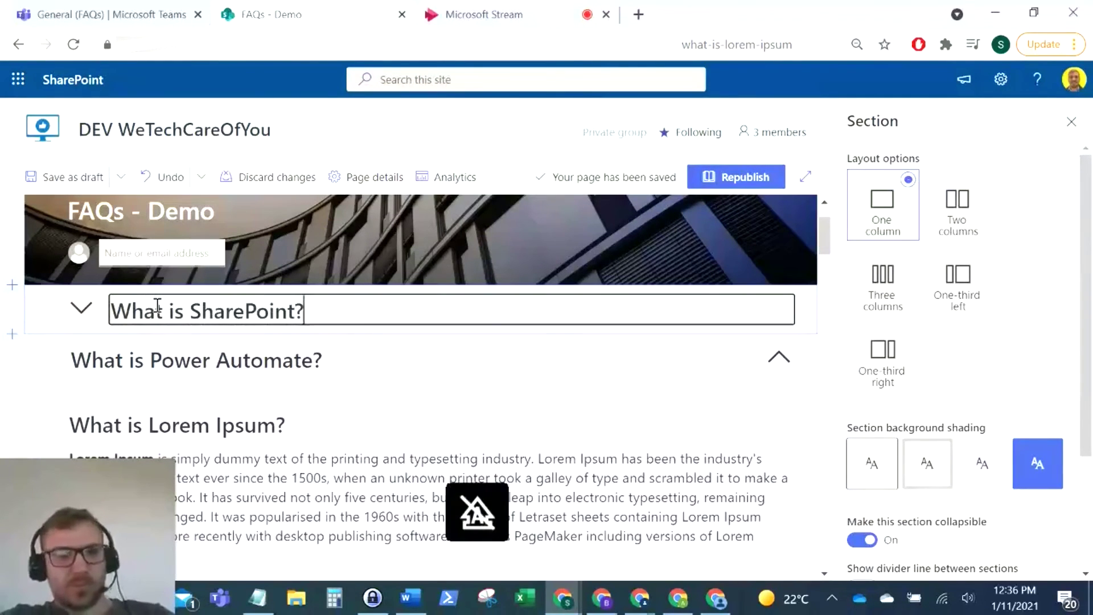
Set that section's expand/collapse icon alignment to Right and republish the page
{"action": "scroll", "coordinate": [998, 404], "scroll_direction": "down", "scroll_amount": 2}
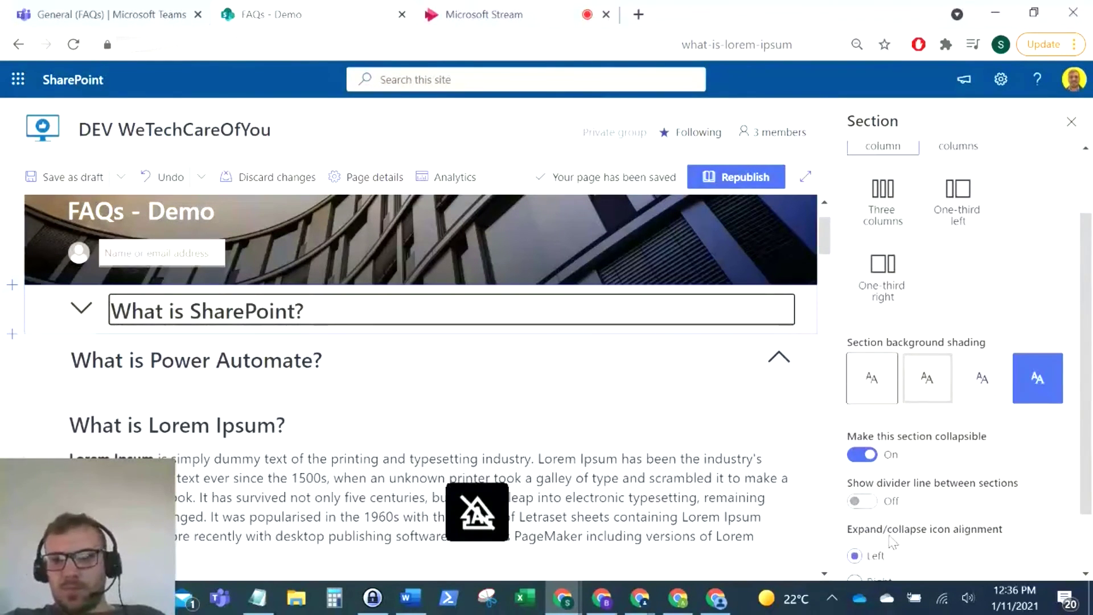
{"action": "left_click", "coordinate": [862, 581]}
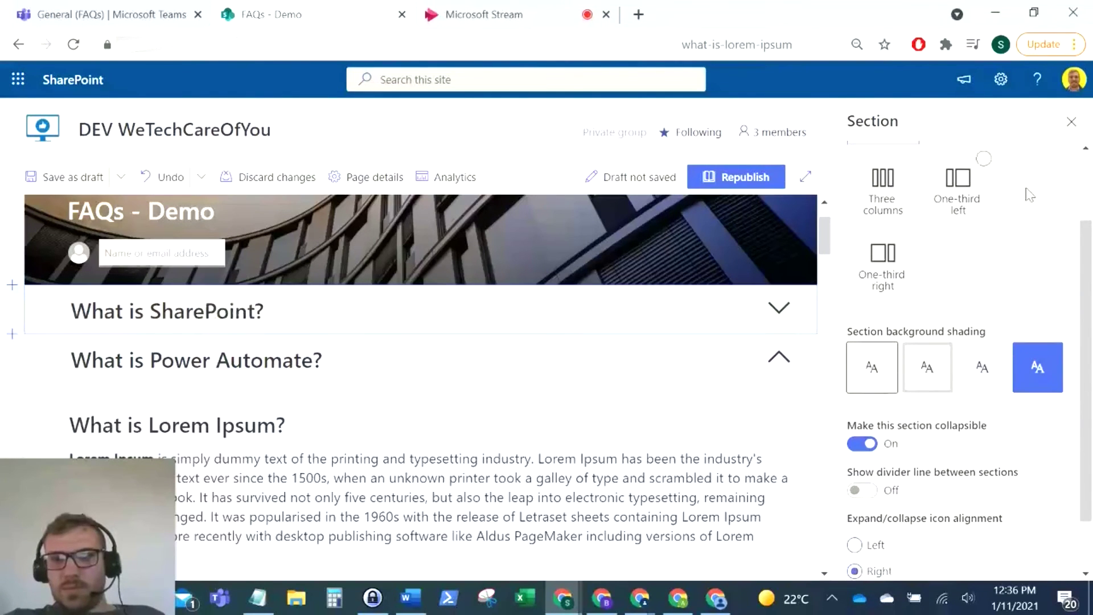
{"action": "scroll", "coordinate": [1025, 285], "scroll_direction": "down", "scroll_amount": 1}
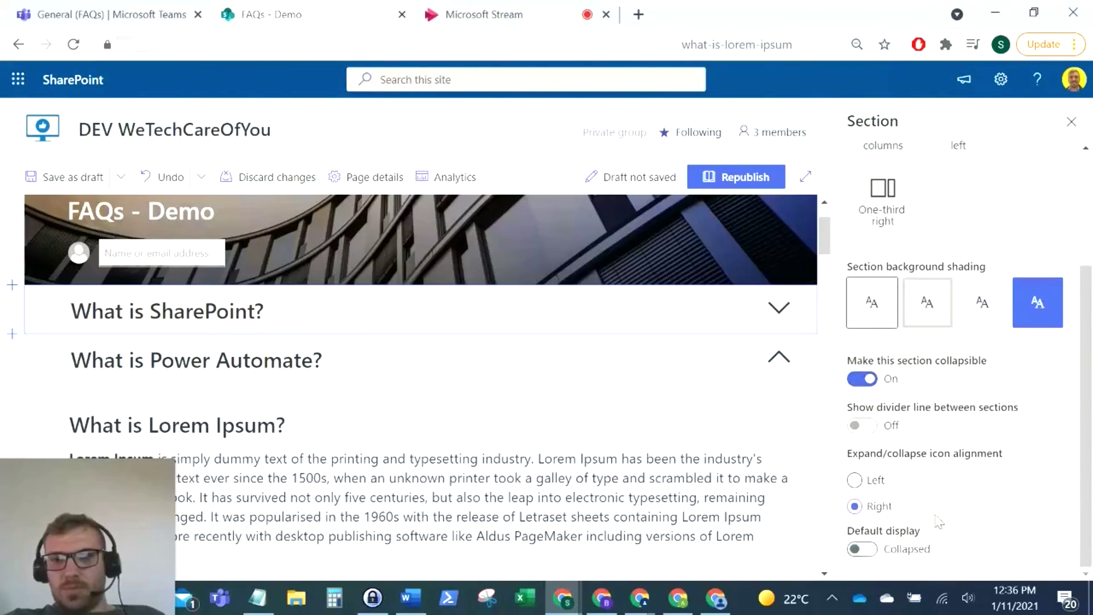
{"action": "left_click", "coordinate": [740, 177]}
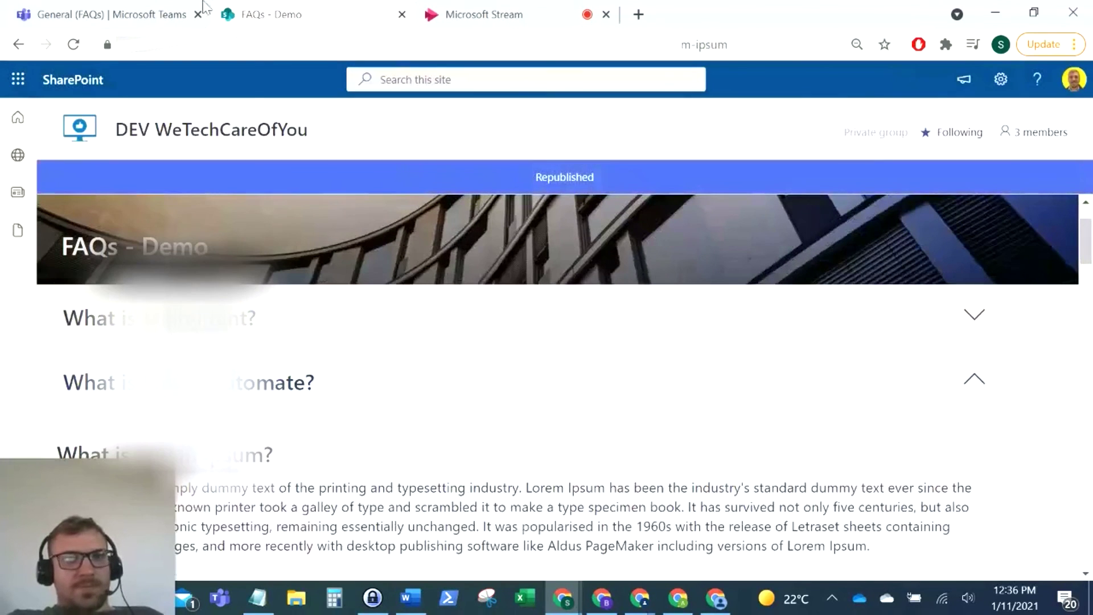
Return to Teams and open the FAQs - Demo tab from the 1 more menu
{"action": "left_click", "coordinate": [188, 9]}
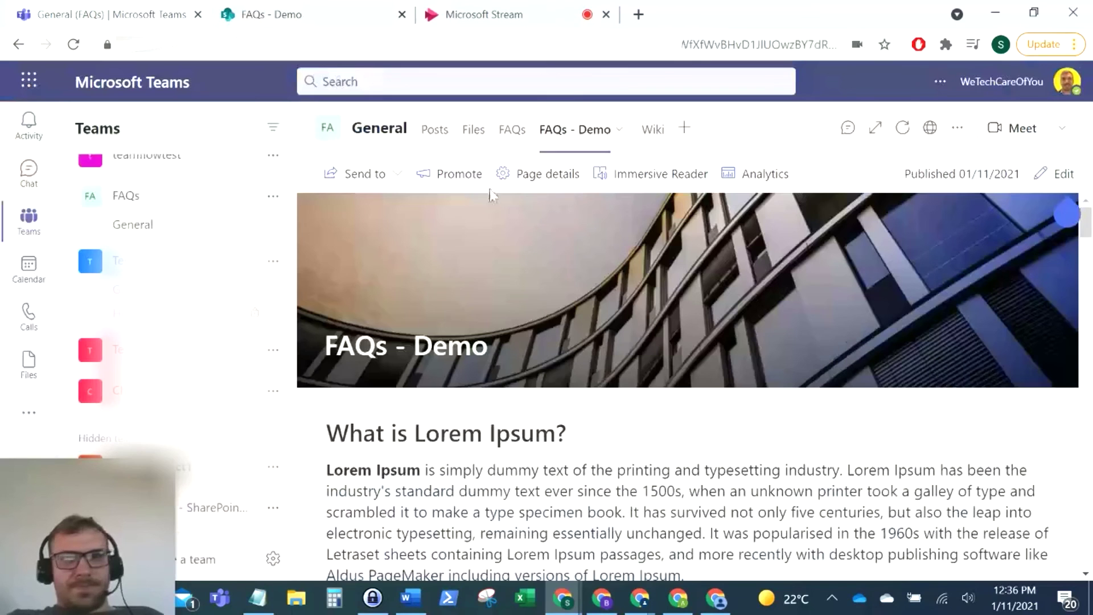
{"action": "left_click", "coordinate": [494, 149]}
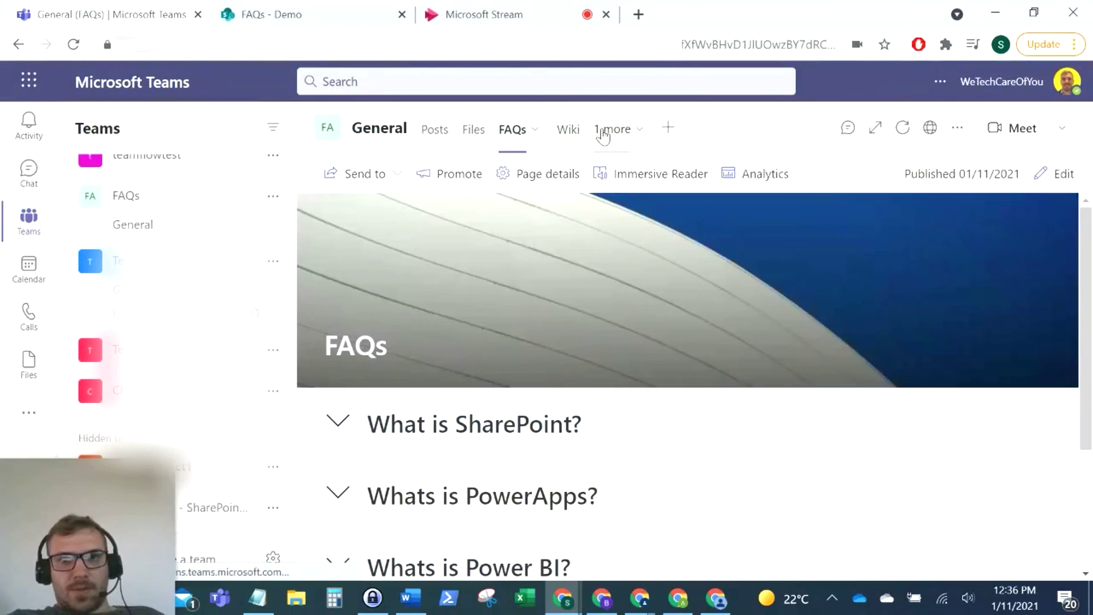
{"action": "left_click", "coordinate": [603, 135]}
{"action": "left_click", "coordinate": [607, 189]}
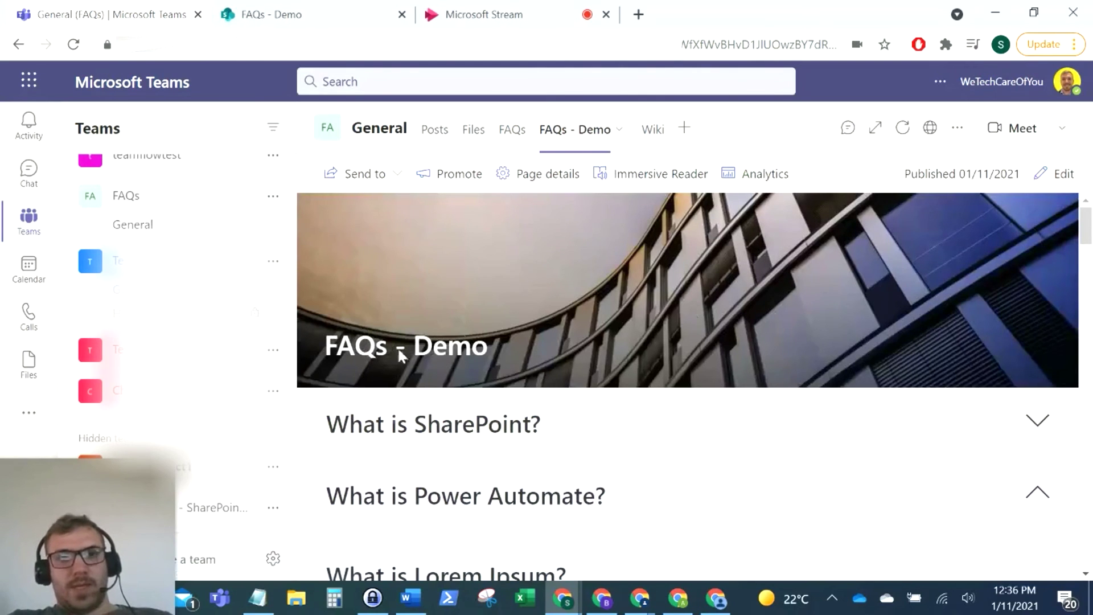
Collapse the What is Power Automate? section and scroll through the updated FAQ page
{"action": "scroll", "coordinate": [491, 331], "scroll_direction": "down", "scroll_amount": 5}
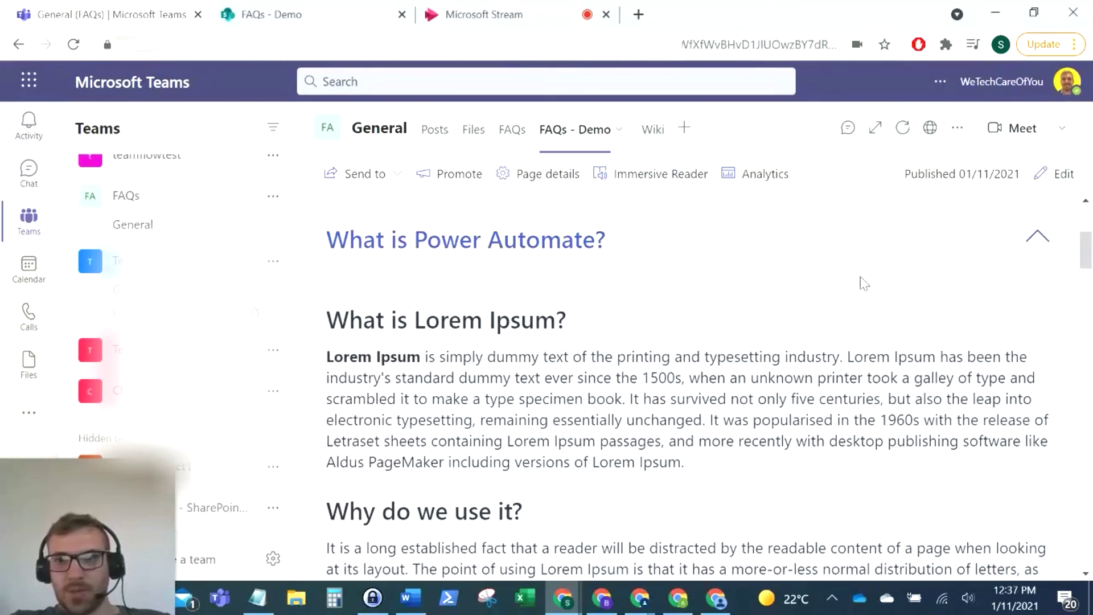
{"action": "scroll", "coordinate": [911, 331], "scroll_direction": "up", "scroll_amount": 3}
{"action": "left_click", "coordinate": [1037, 407]}
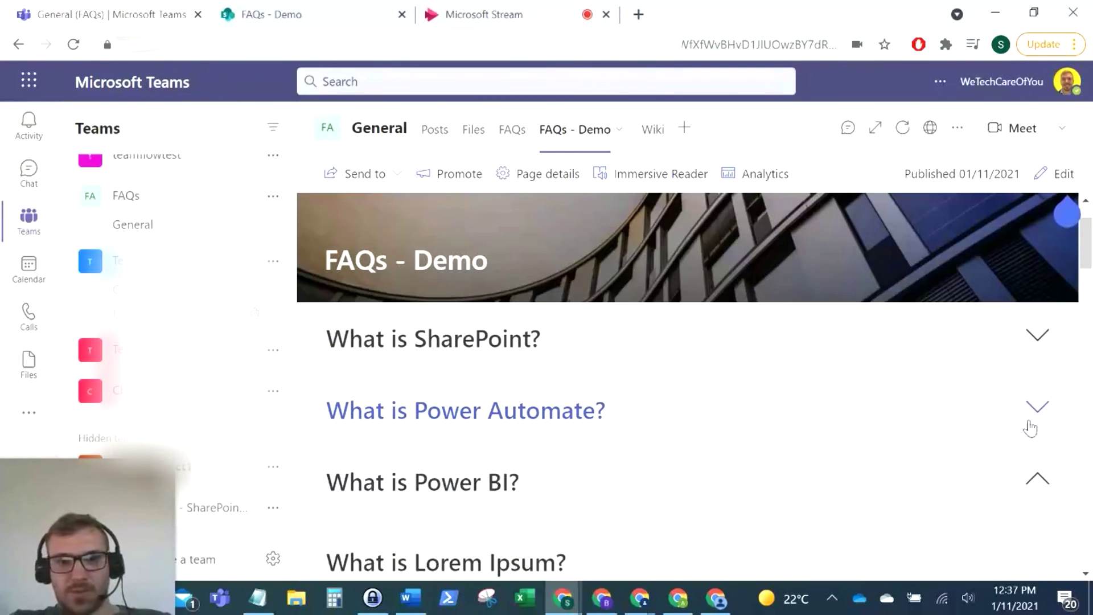
{"action": "scroll", "coordinate": [1020, 432], "scroll_direction": "down", "scroll_amount": 2}
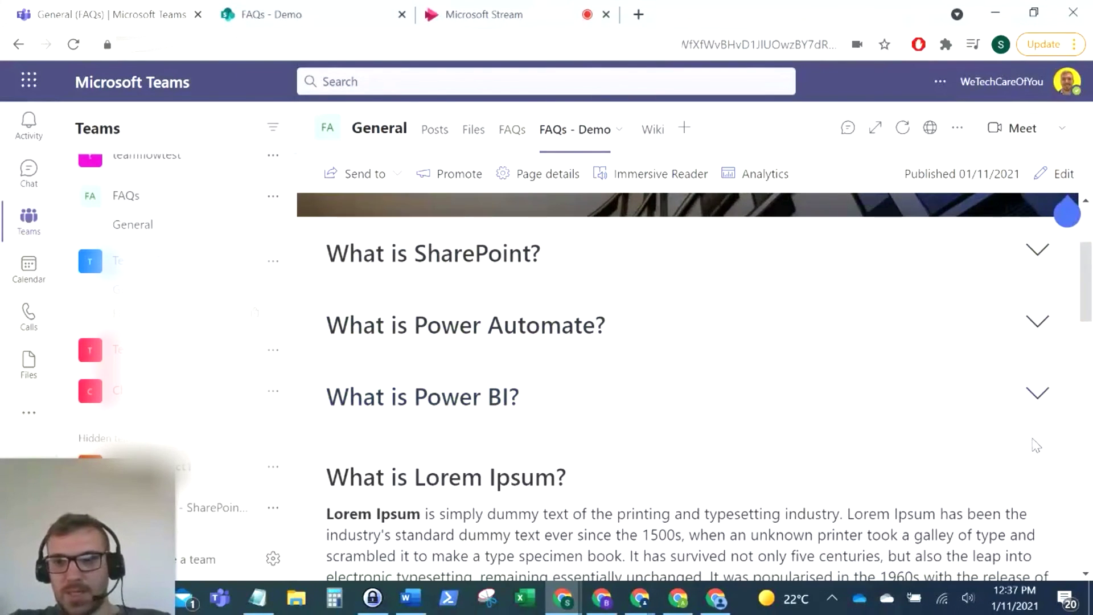
{"action": "scroll", "coordinate": [1035, 444], "scroll_direction": "down", "scroll_amount": 3}
{"action": "scroll", "coordinate": [680, 343], "scroll_direction": "down", "scroll_amount": 5}
{"action": "scroll", "coordinate": [633, 405], "scroll_direction": "up", "scroll_amount": 10}
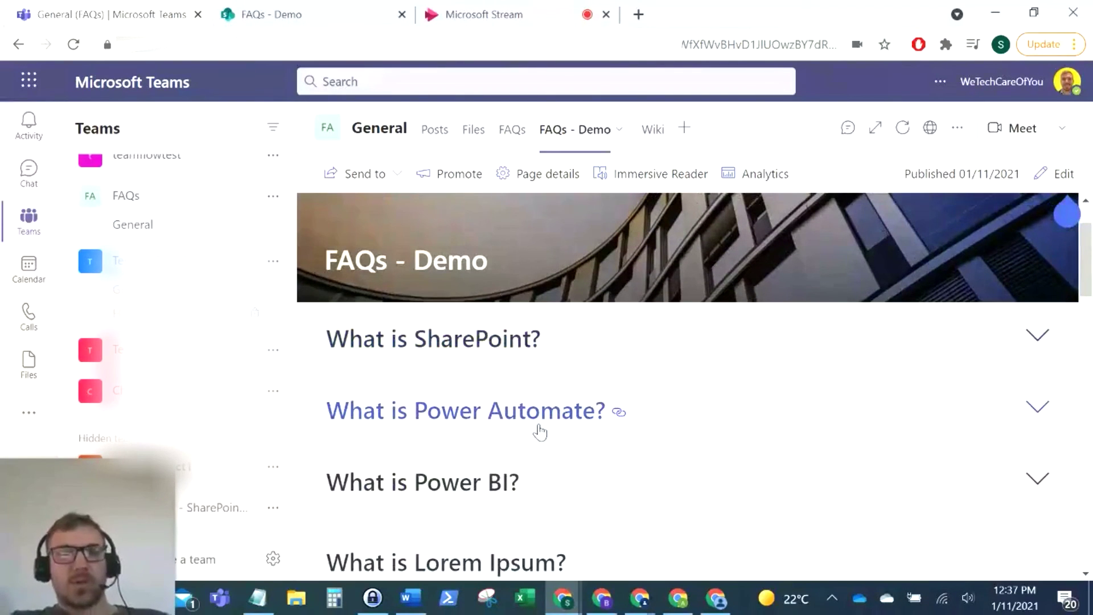